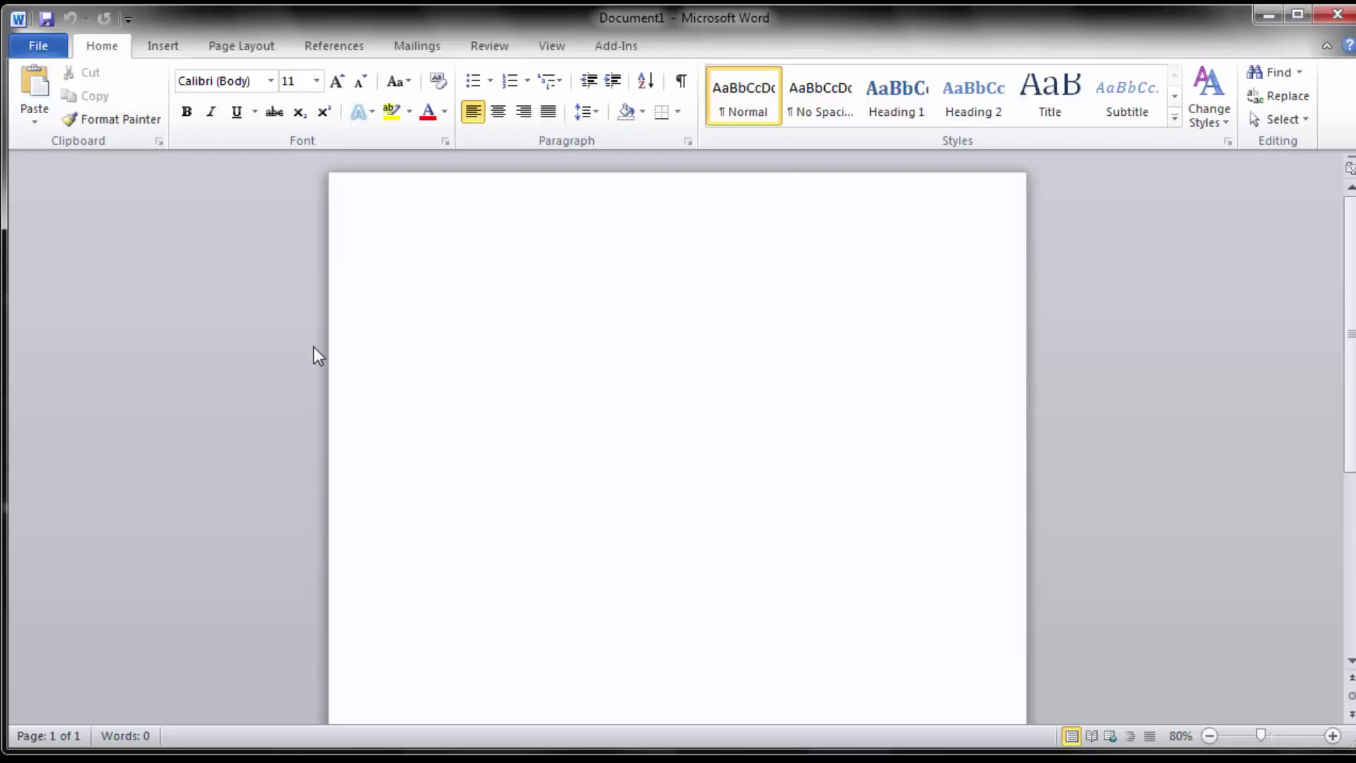
- Draw a rectangle and stretch it to cover the whole page, 11.66" by 9.27"
{"action": "left_click", "coordinate": [167, 54]}
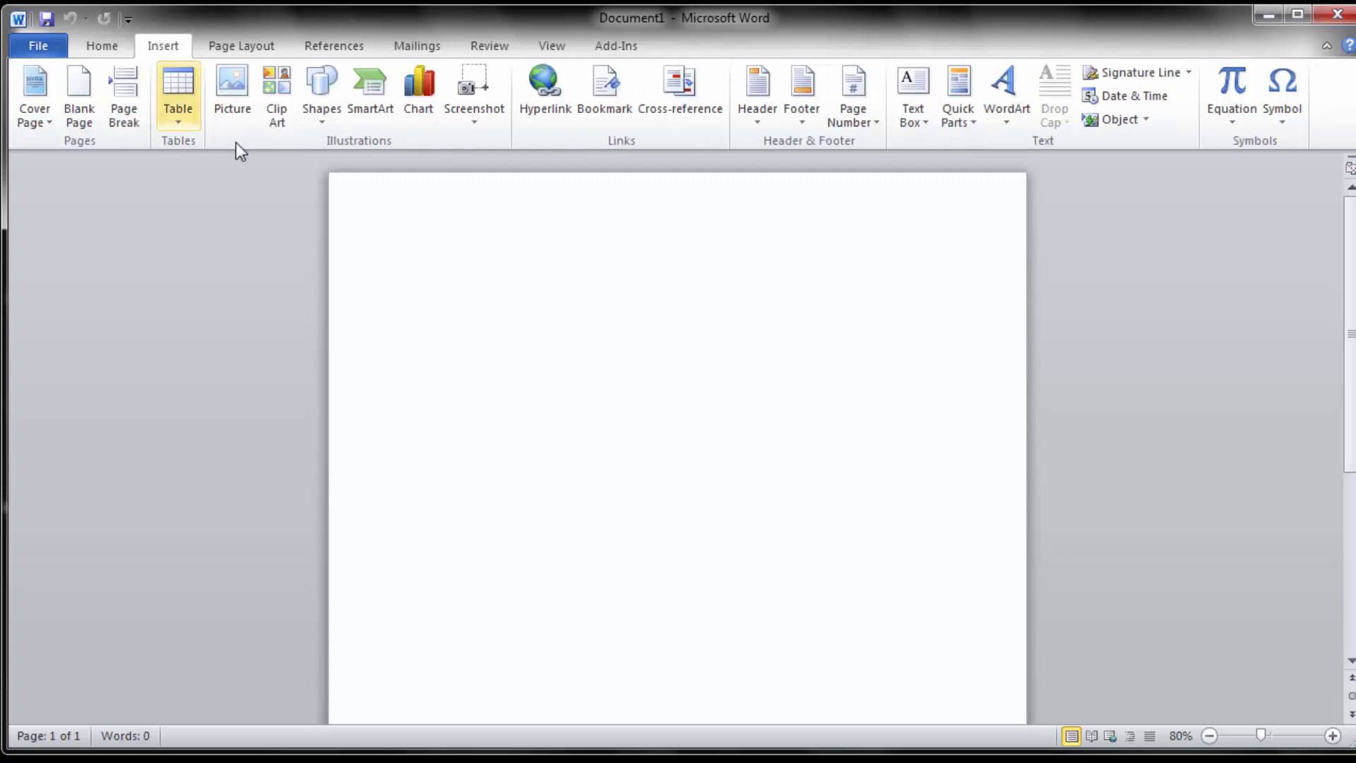
{"action": "left_click", "coordinate": [329, 121]}
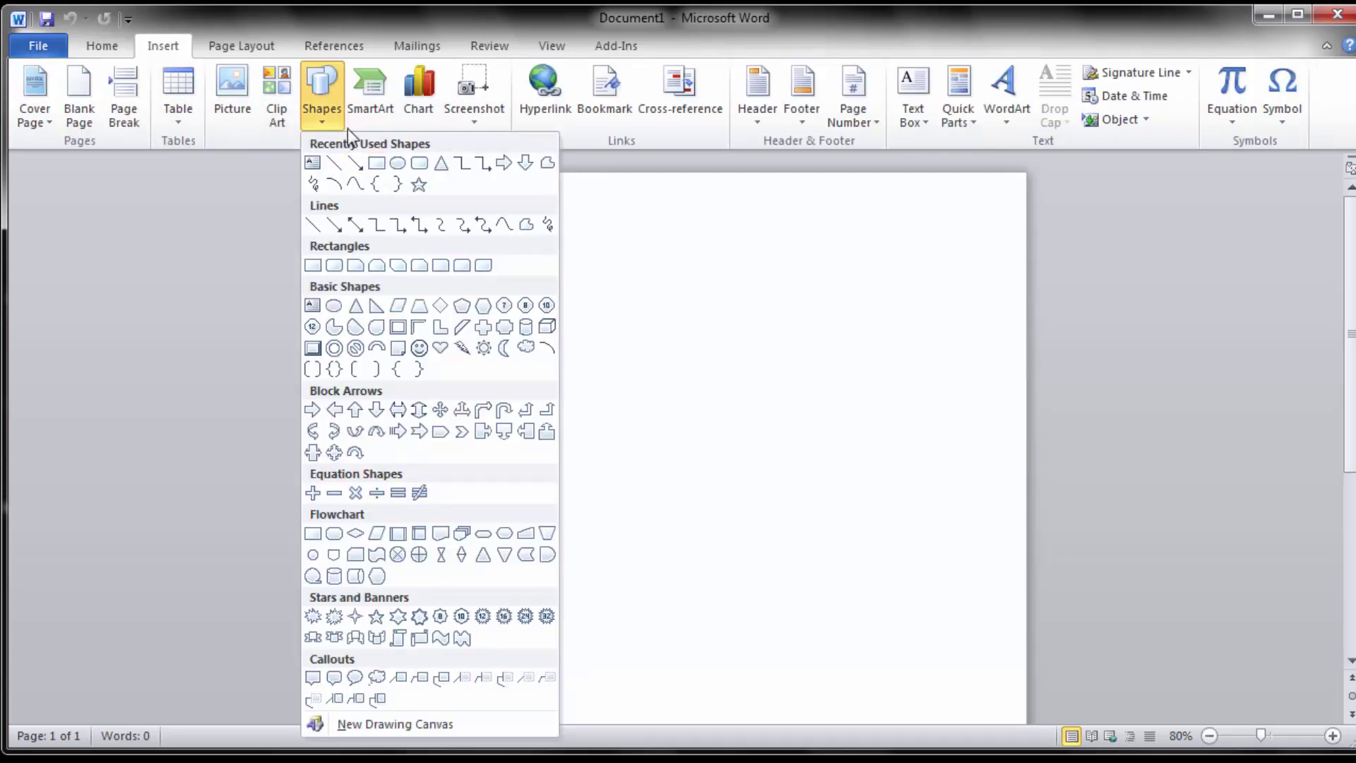
{"action": "left_click", "coordinate": [376, 162]}
{"action": "mouse_move", "coordinate": [357, 165]}
{"action": "left_mouse_down"}
{"action": "mouse_move", "coordinate": [912, 723]}
{"action": "mouse_move", "coordinate": [1043, 724]}
{"action": "left_mouse_up"}
{"action": "left_click_drag", "start_coordinate": [747, 421], "coordinate": [723, 397]}
{"action": "scroll", "coordinate": [816, 421], "scroll_direction": "down", "scroll_amount": 5}
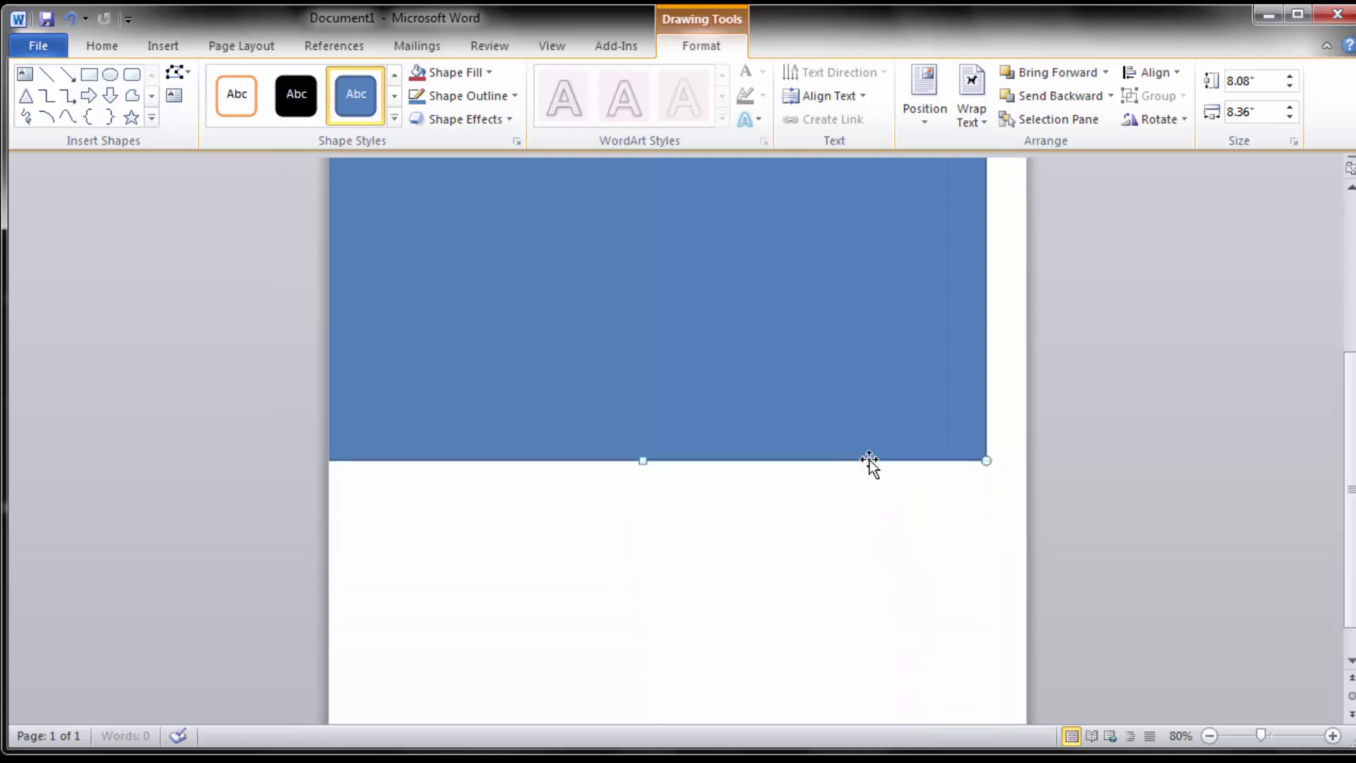
{"action": "left_click_drag", "start_coordinate": [985, 427], "coordinate": [1059, 726]}
{"action": "scroll", "coordinate": [822, 438], "scroll_direction": "up", "scroll_amount": 5}
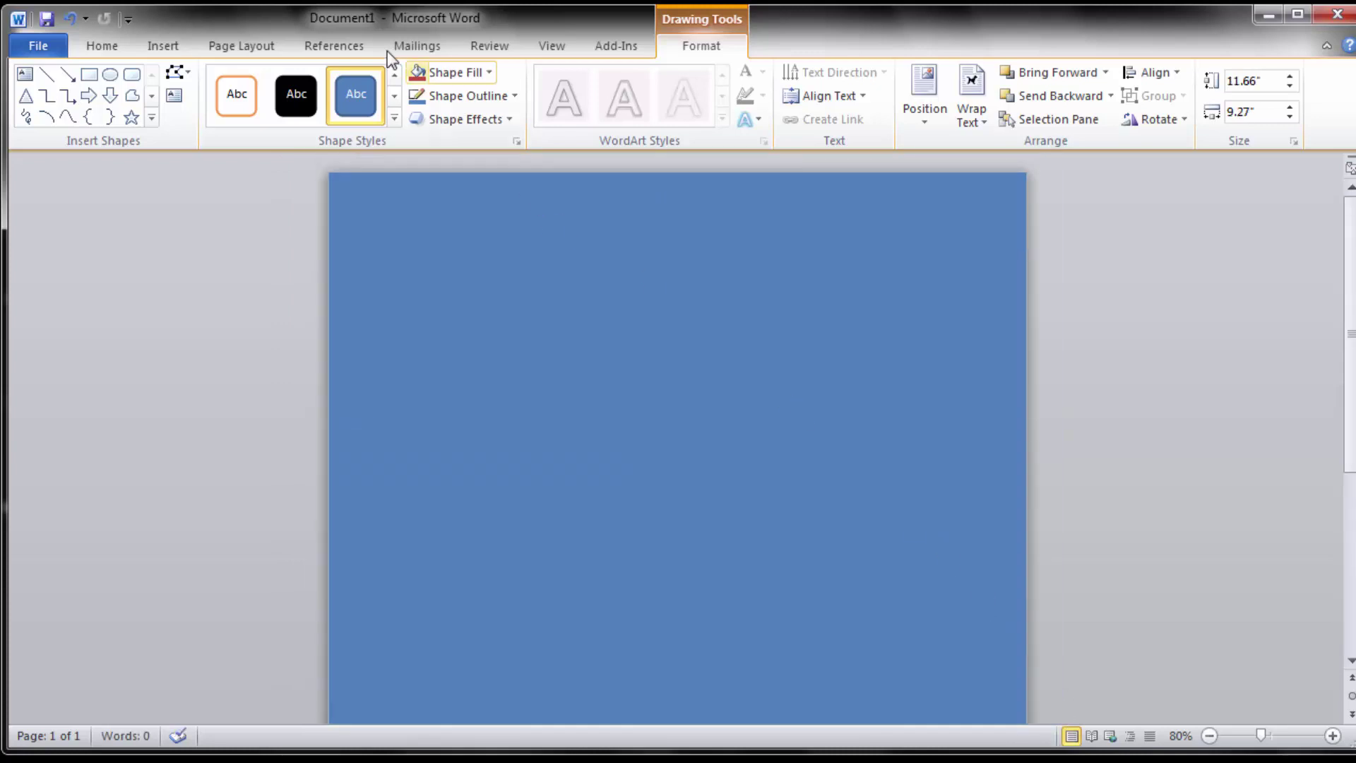
- Remove the rectangle's outline
{"action": "left_click", "coordinate": [513, 96]}
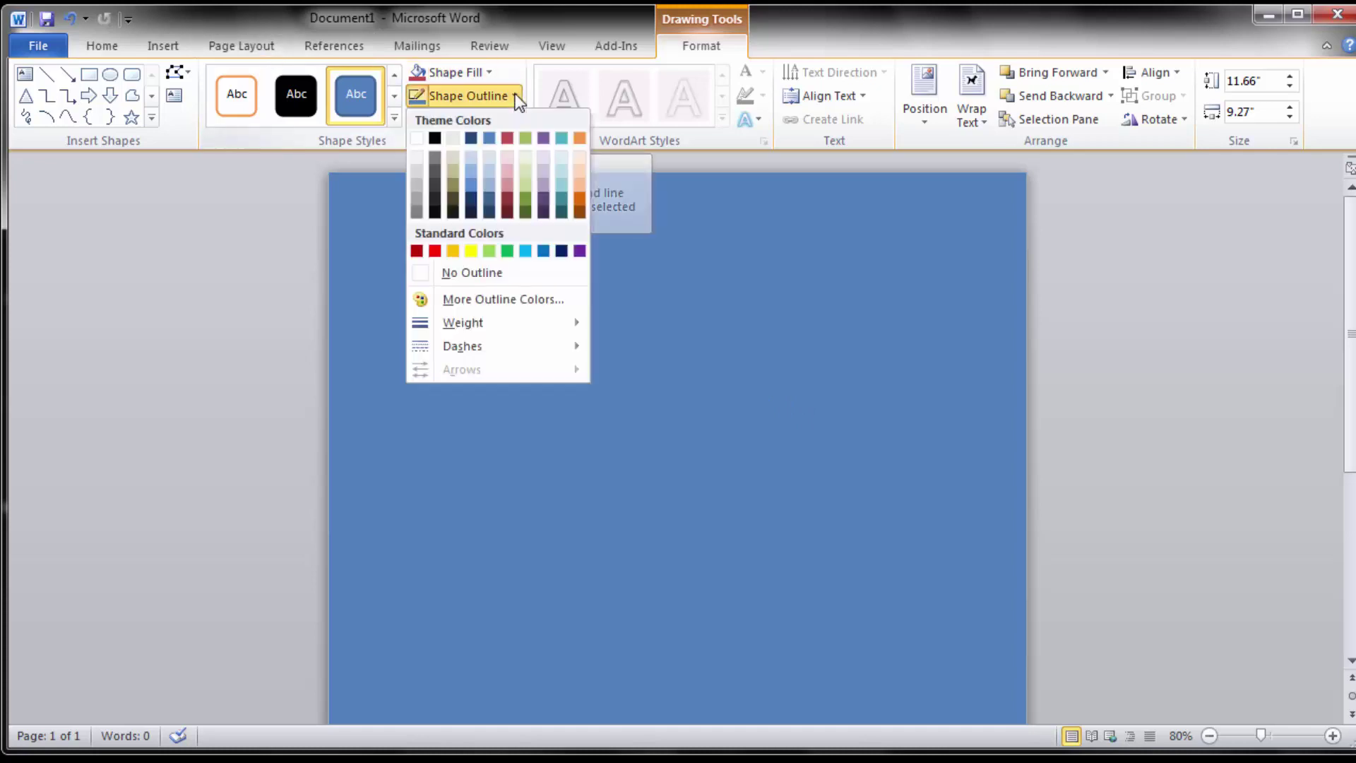
{"action": "left_click", "coordinate": [465, 274]}
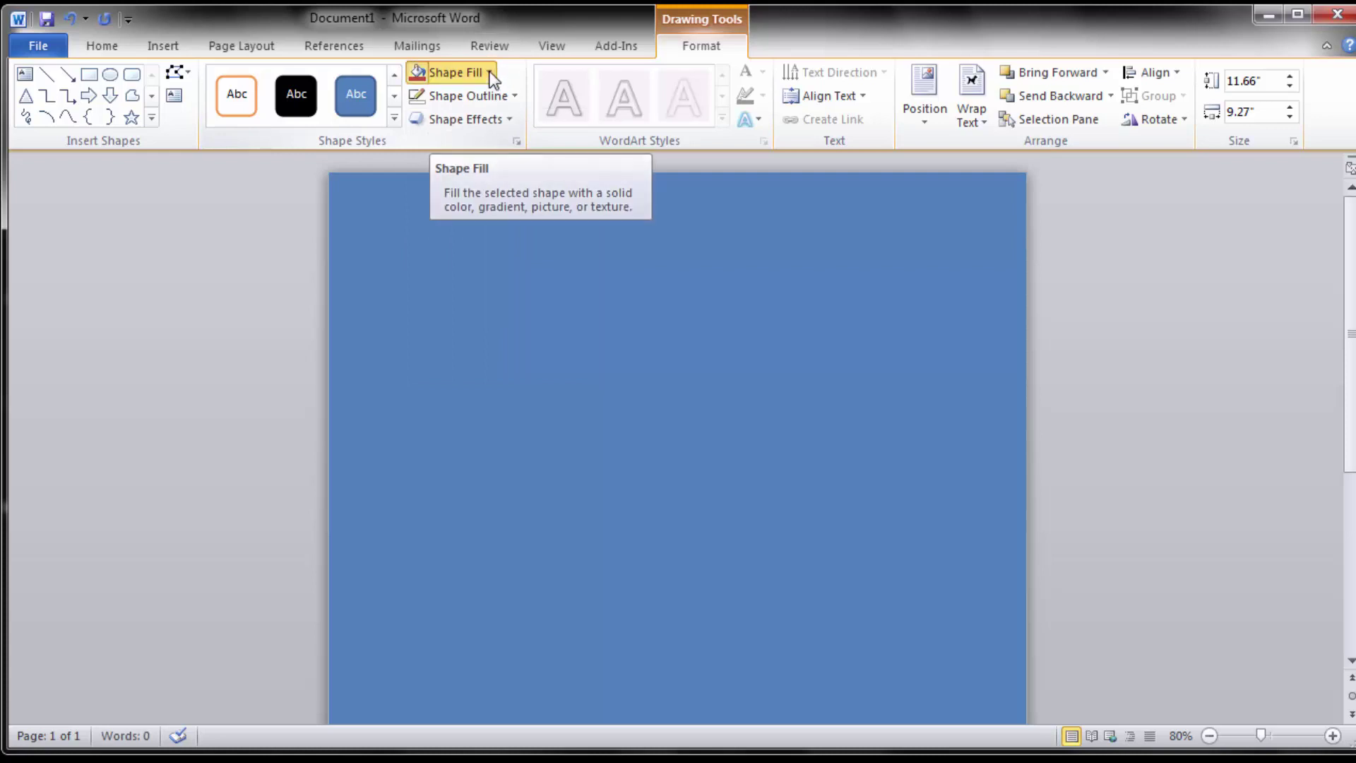
{"action": "left_click", "coordinate": [490, 72]}
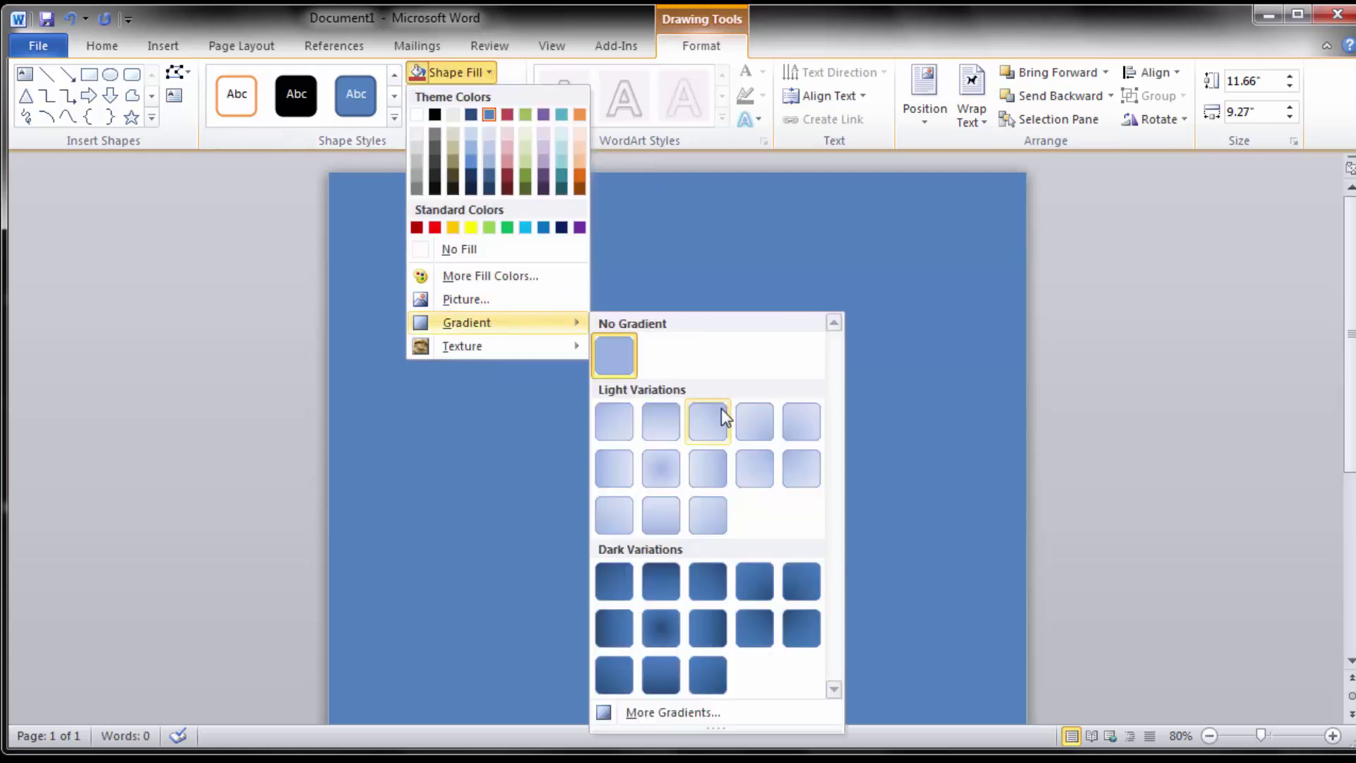
- Switch the rectangle to a gradient fill with a light orange first stop
{"action": "left_click", "coordinate": [689, 712]}
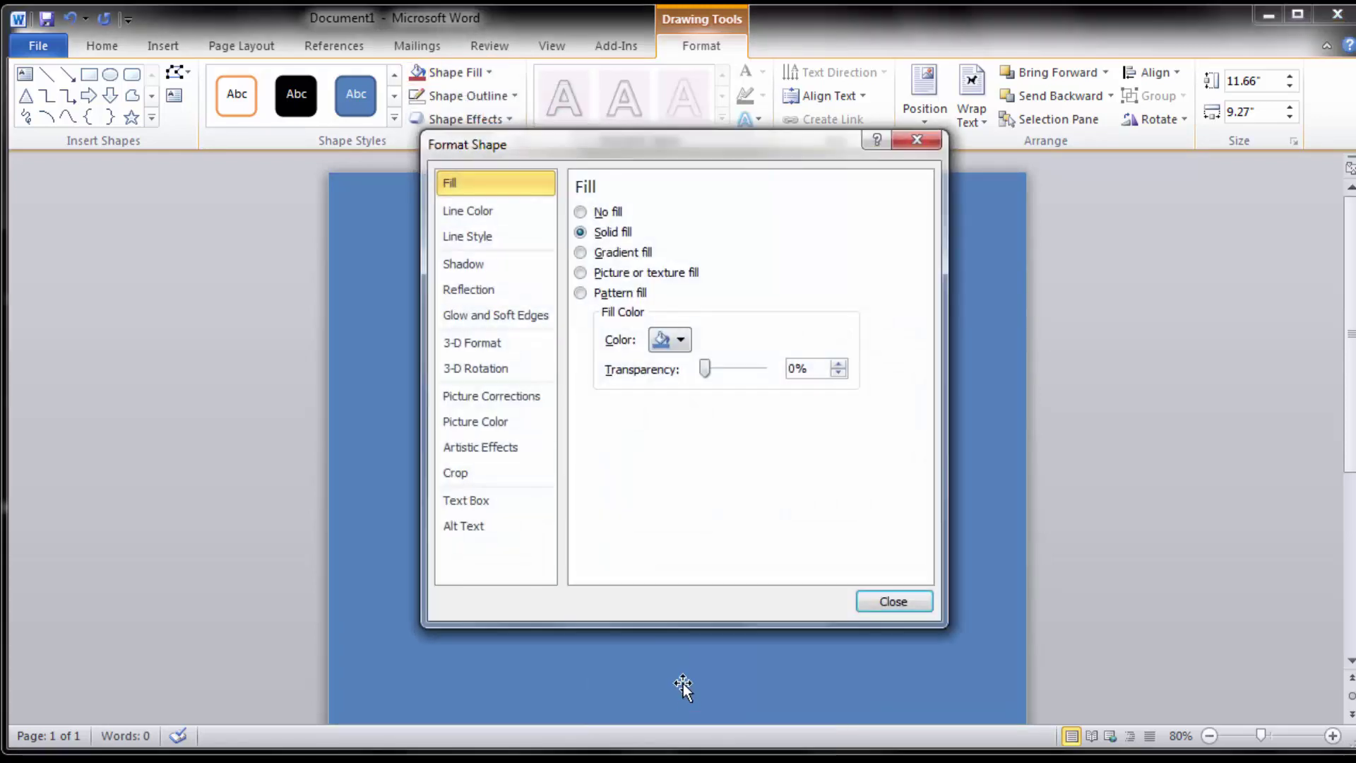
{"action": "left_click", "coordinate": [580, 252]}
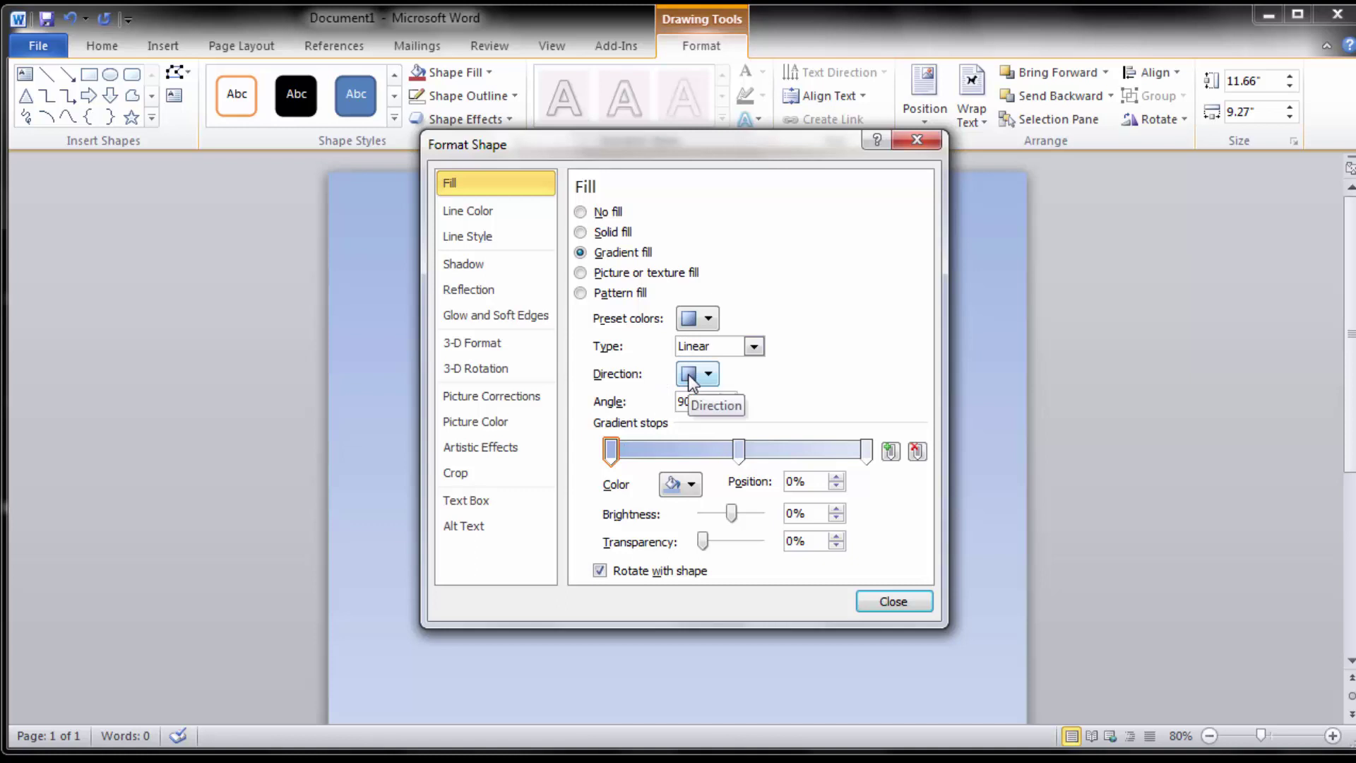
{"action": "left_click", "coordinate": [669, 487]}
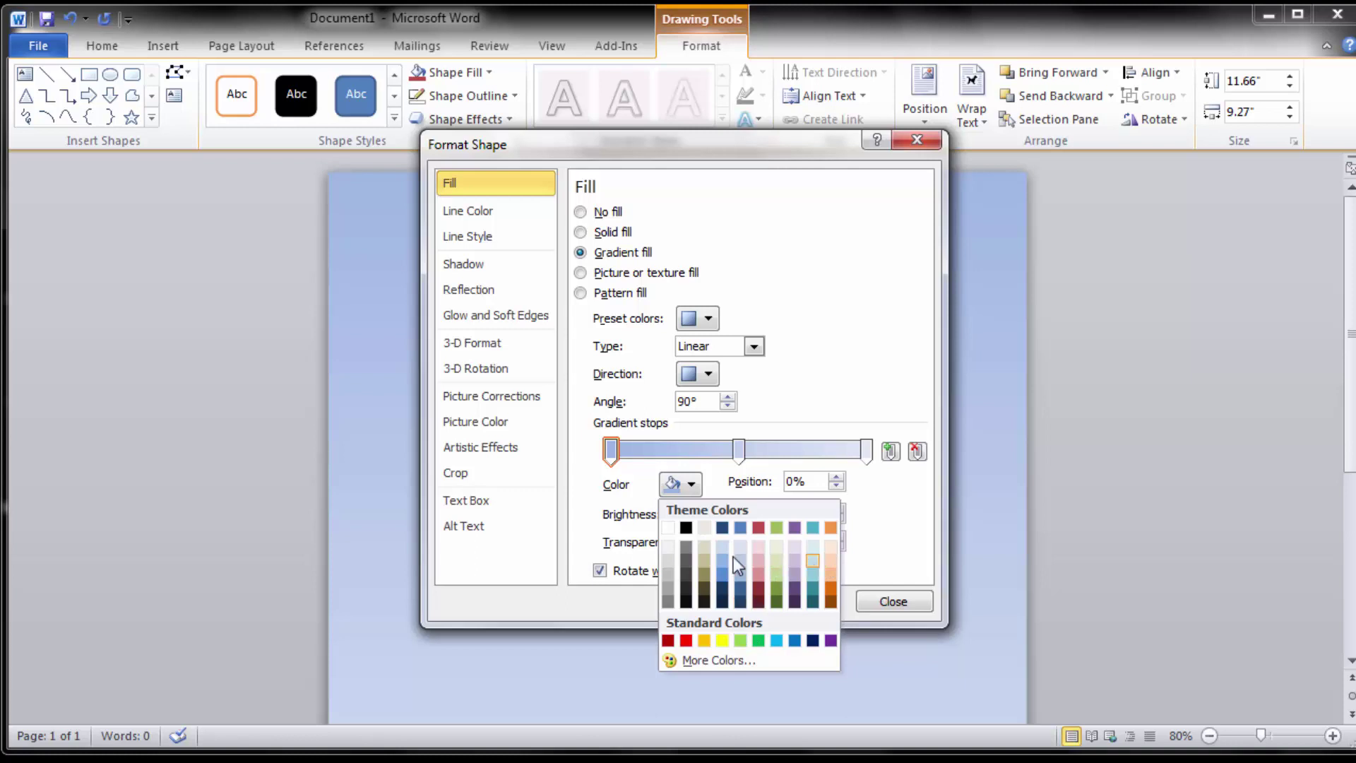
{"action": "left_click", "coordinate": [704, 547]}
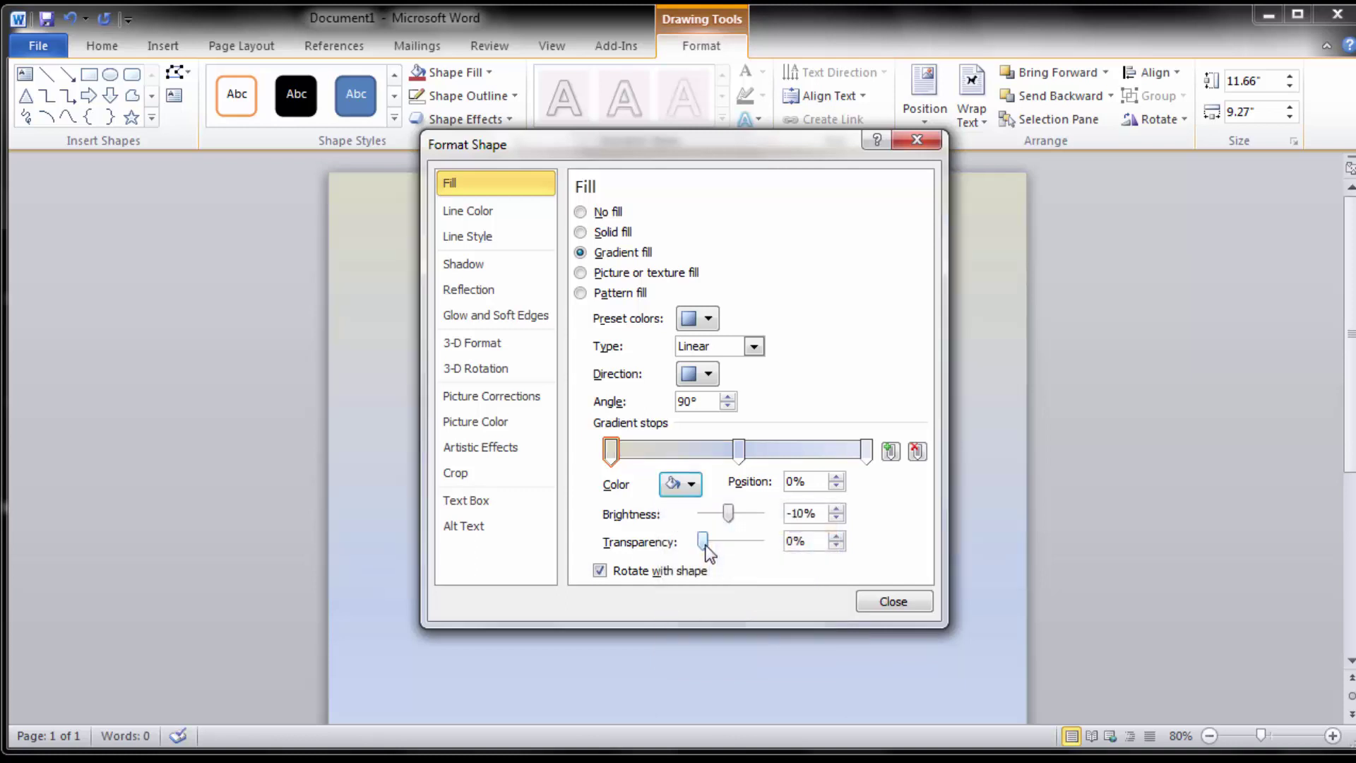
{"action": "left_click", "coordinate": [682, 484]}
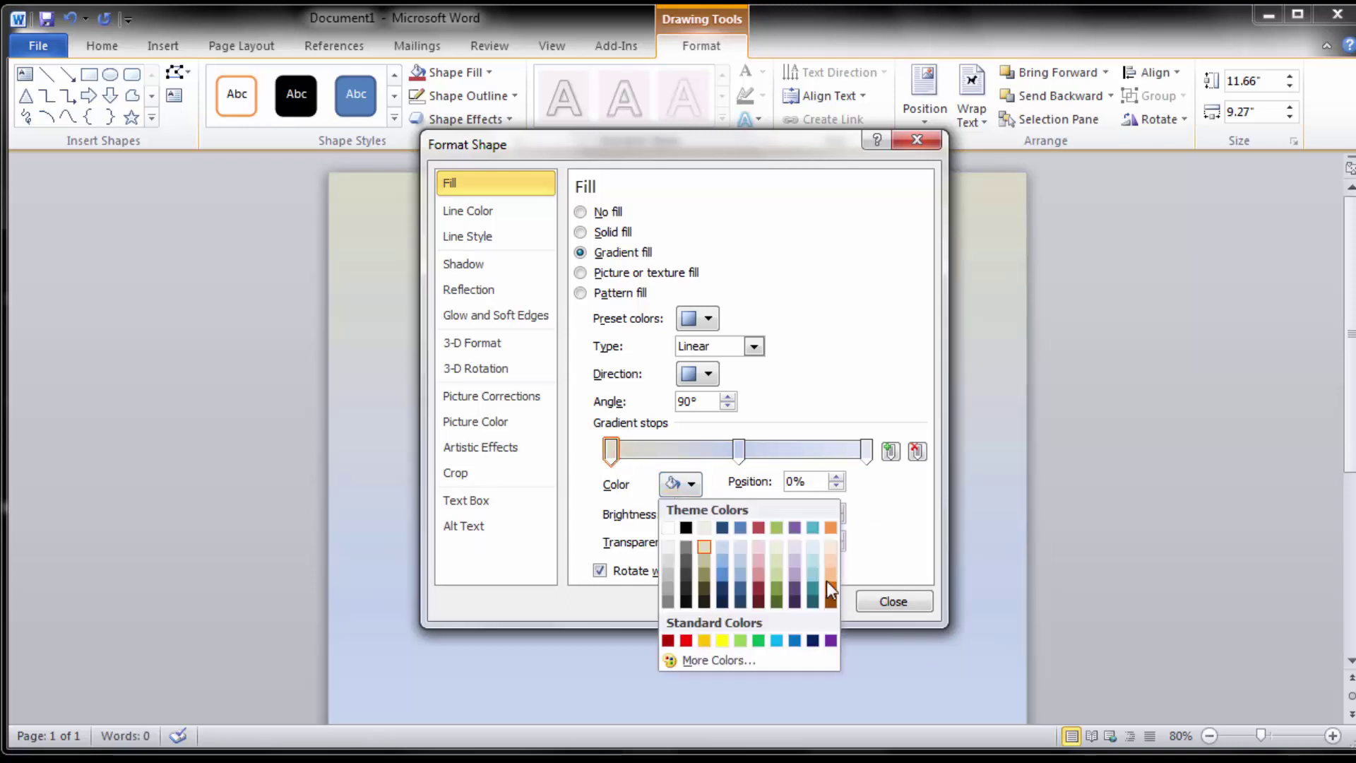
{"action": "left_click", "coordinate": [831, 546]}
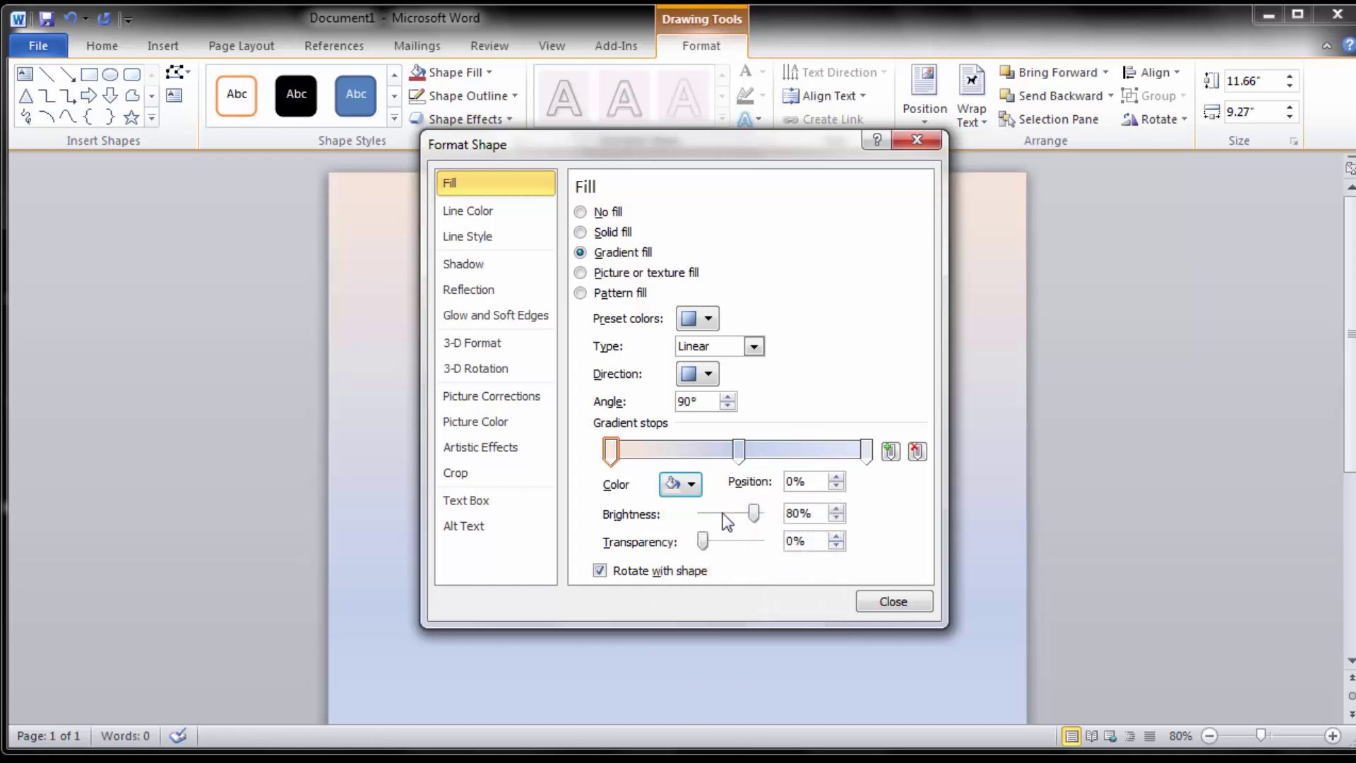
- Move the middle gradient stop to 62% and colour it light aqua
{"action": "left_click", "coordinate": [738, 449]}
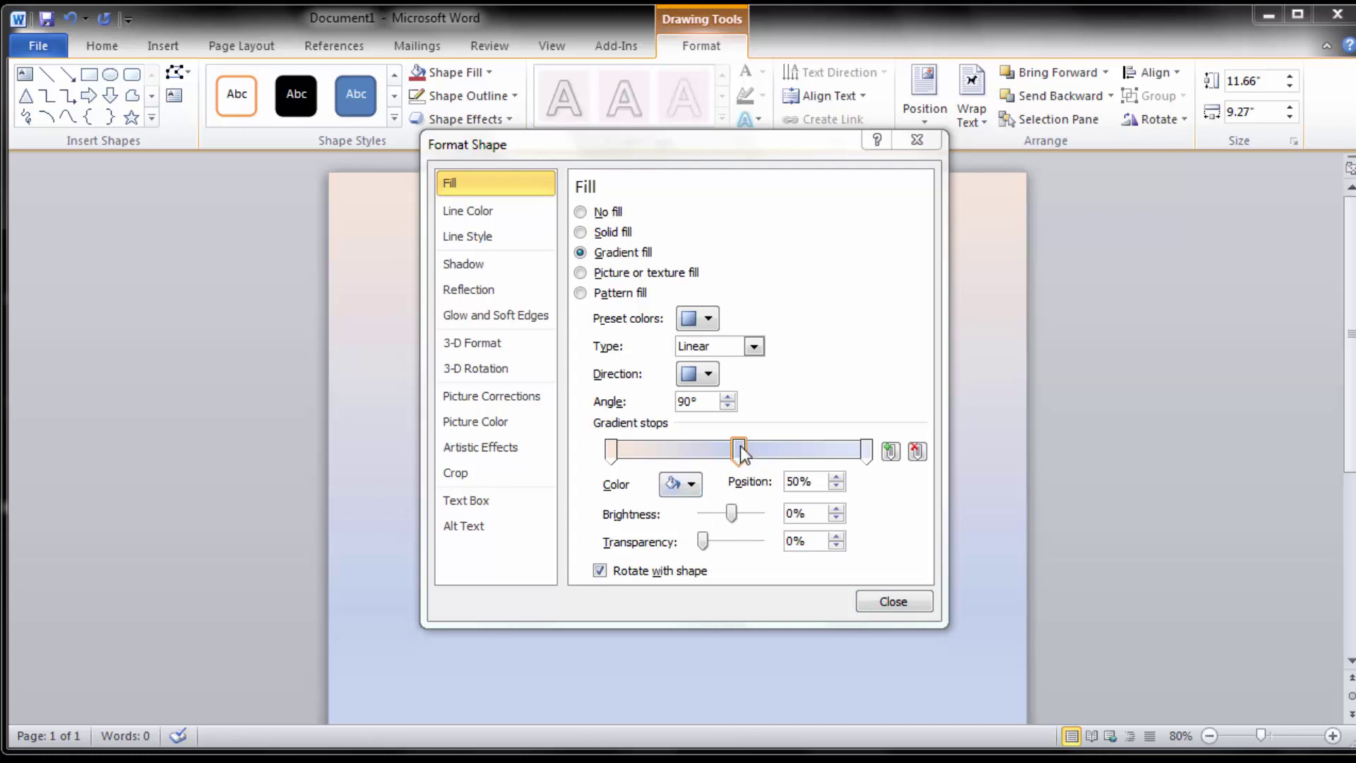
{"action": "left_click", "coordinate": [692, 488]}
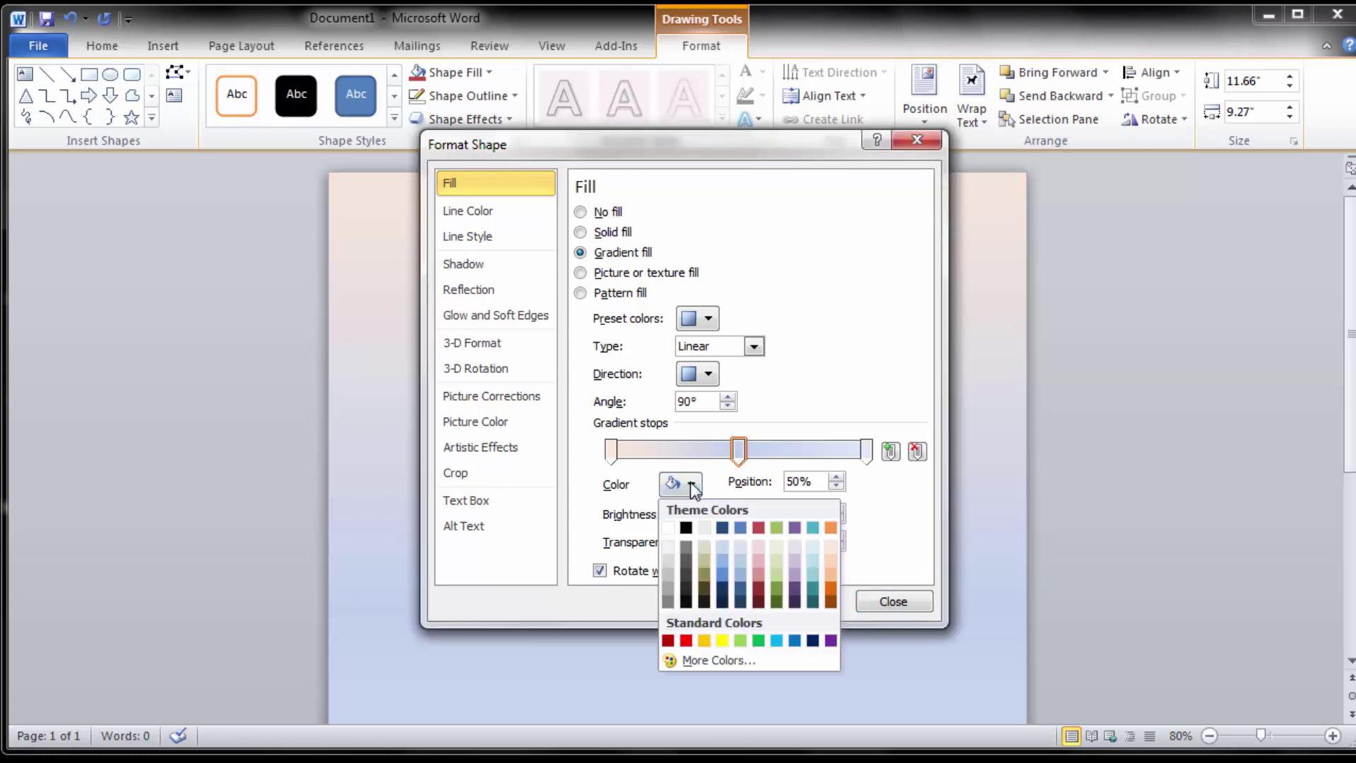
{"action": "left_click", "coordinate": [830, 573]}
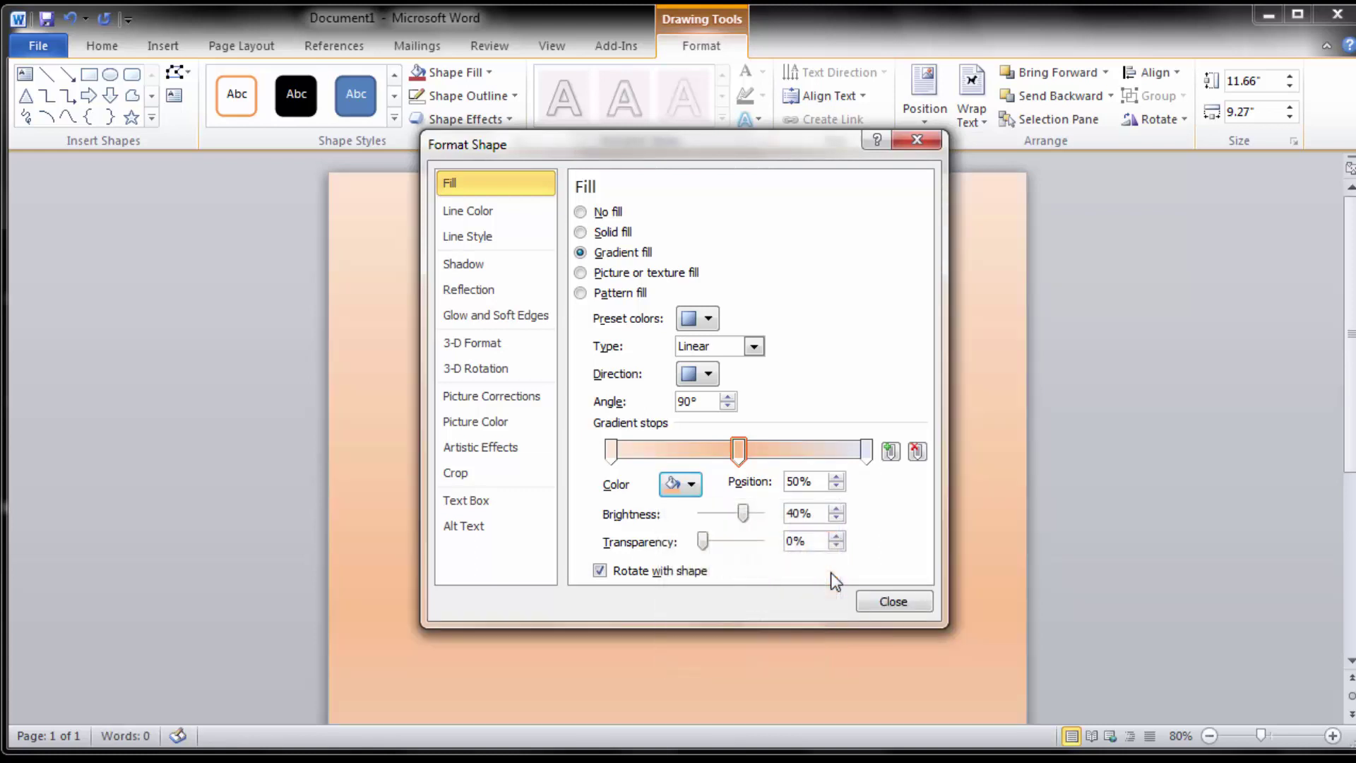
{"action": "left_click_drag", "start_coordinate": [736, 449], "coordinate": [769, 449]}
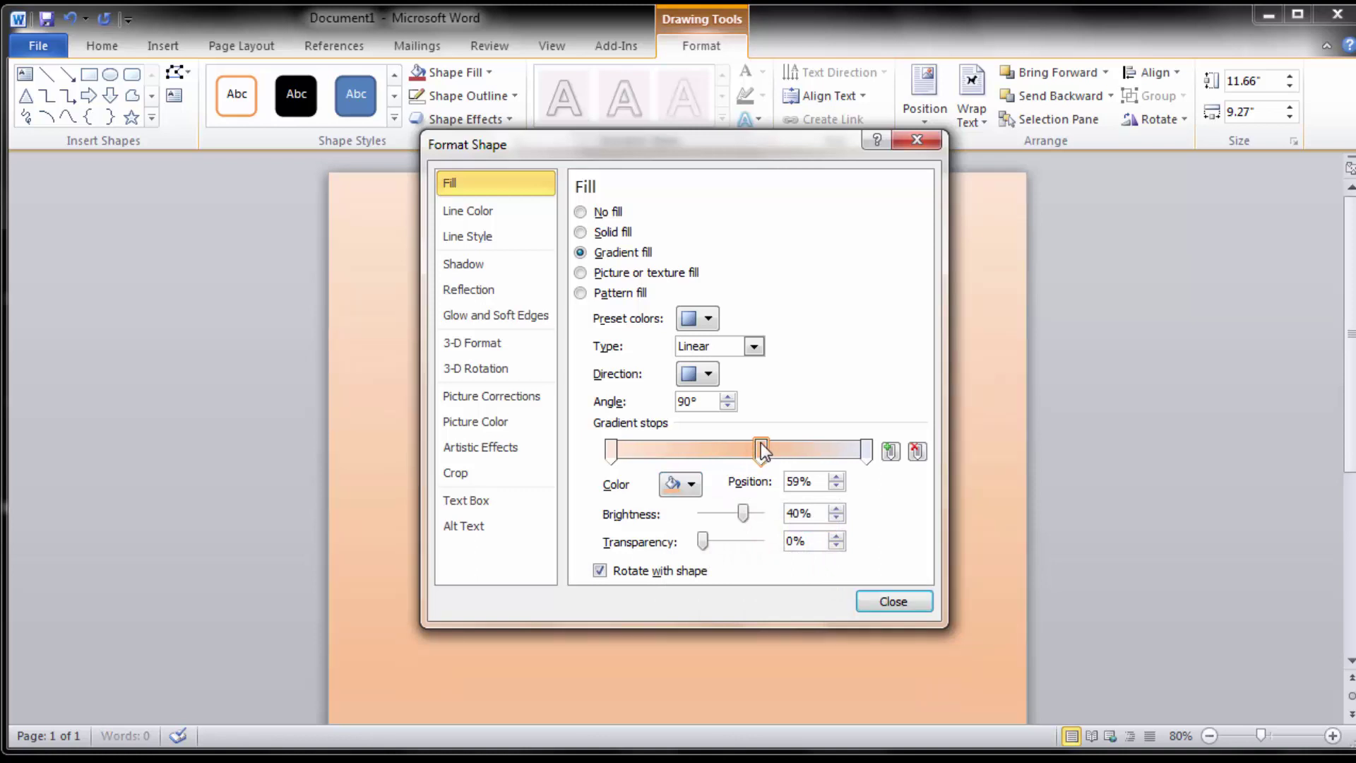
{"action": "left_click", "coordinate": [690, 485]}
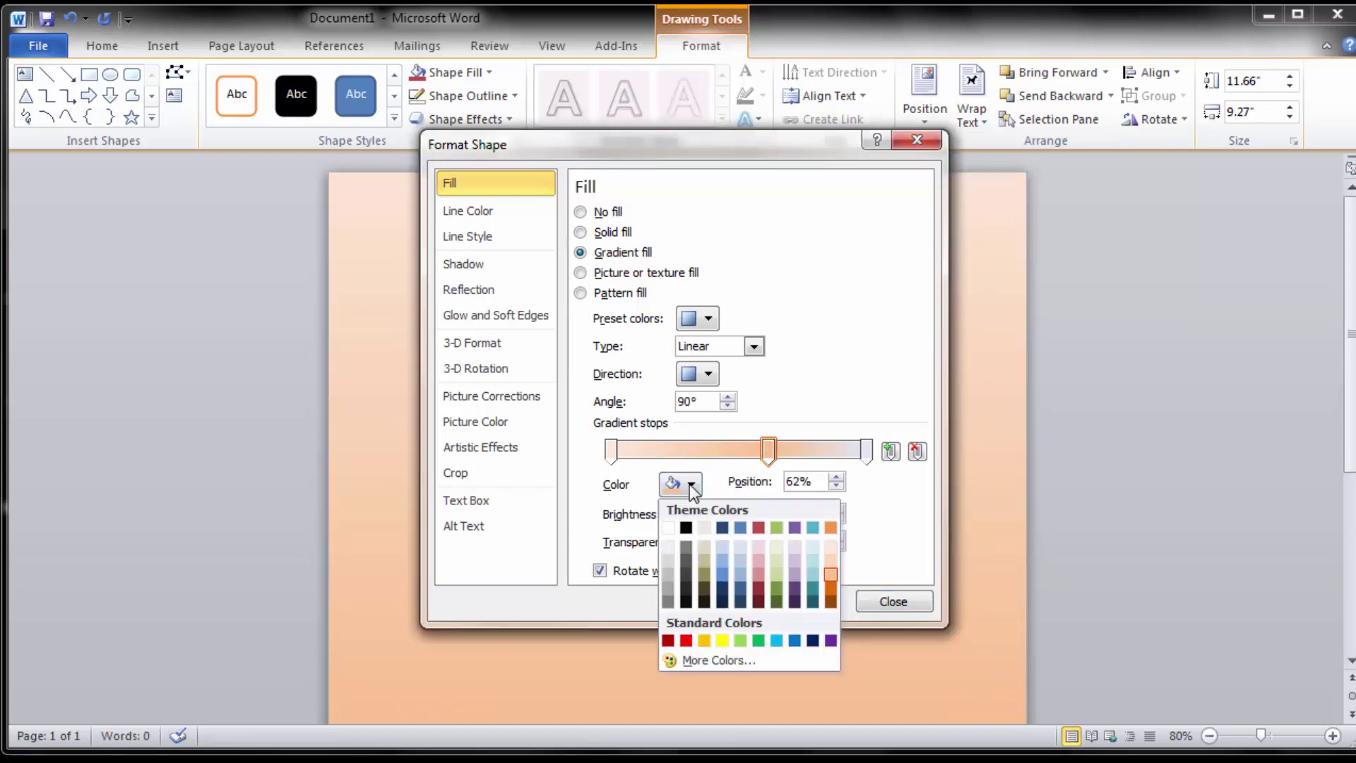
{"action": "left_click", "coordinate": [739, 559]}
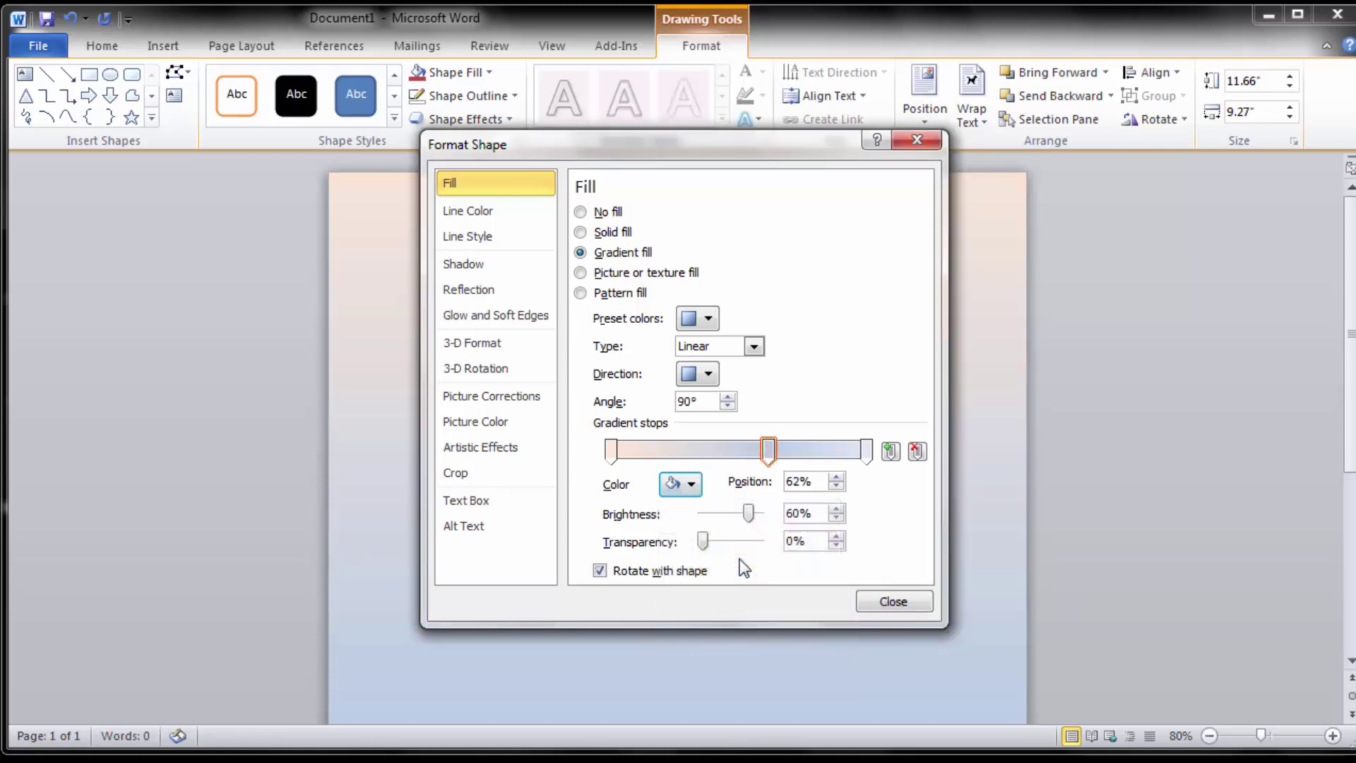
{"action": "left_click", "coordinate": [771, 451]}
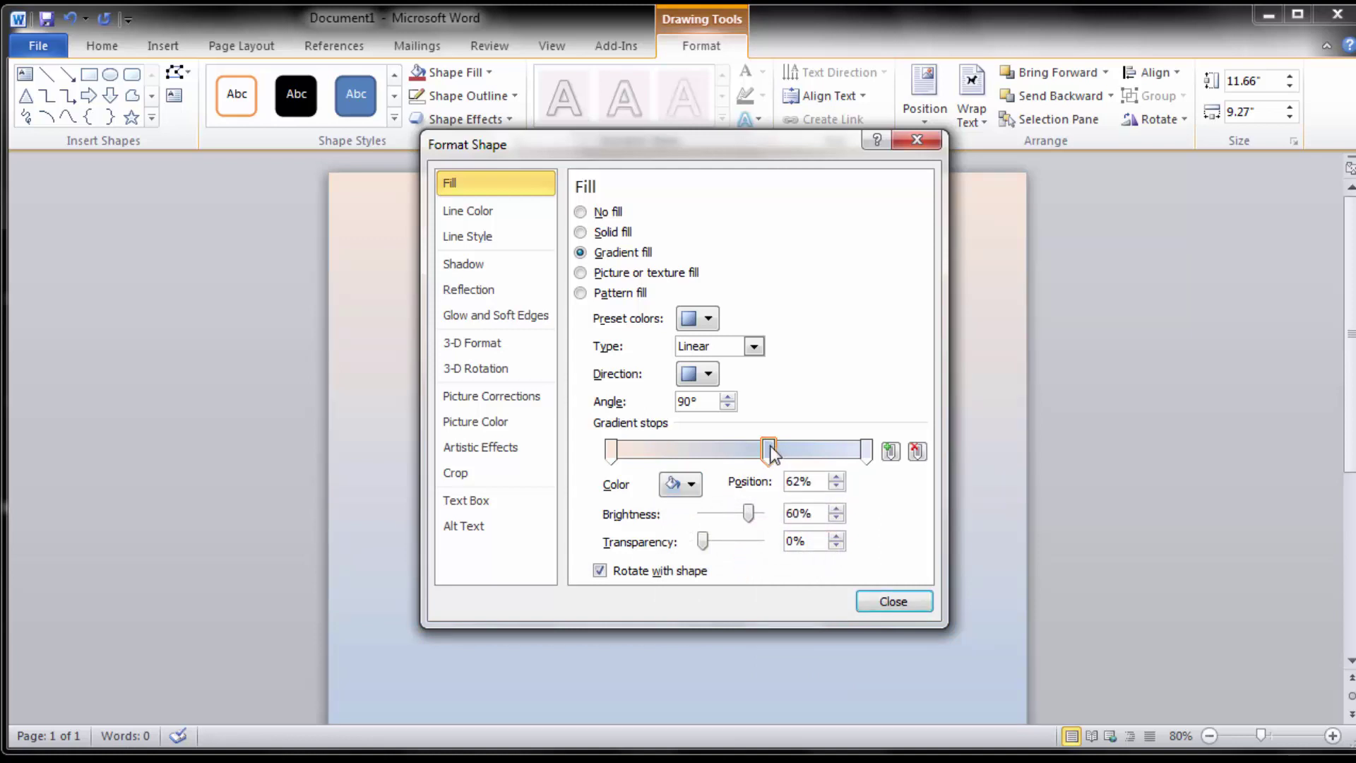
{"action": "left_click", "coordinate": [685, 485]}
{"action": "left_click", "coordinate": [812, 559]}
- Make the end gradient stop green, move the middle stop to 70%, and apply the gradient
{"action": "left_click", "coordinate": [867, 450]}
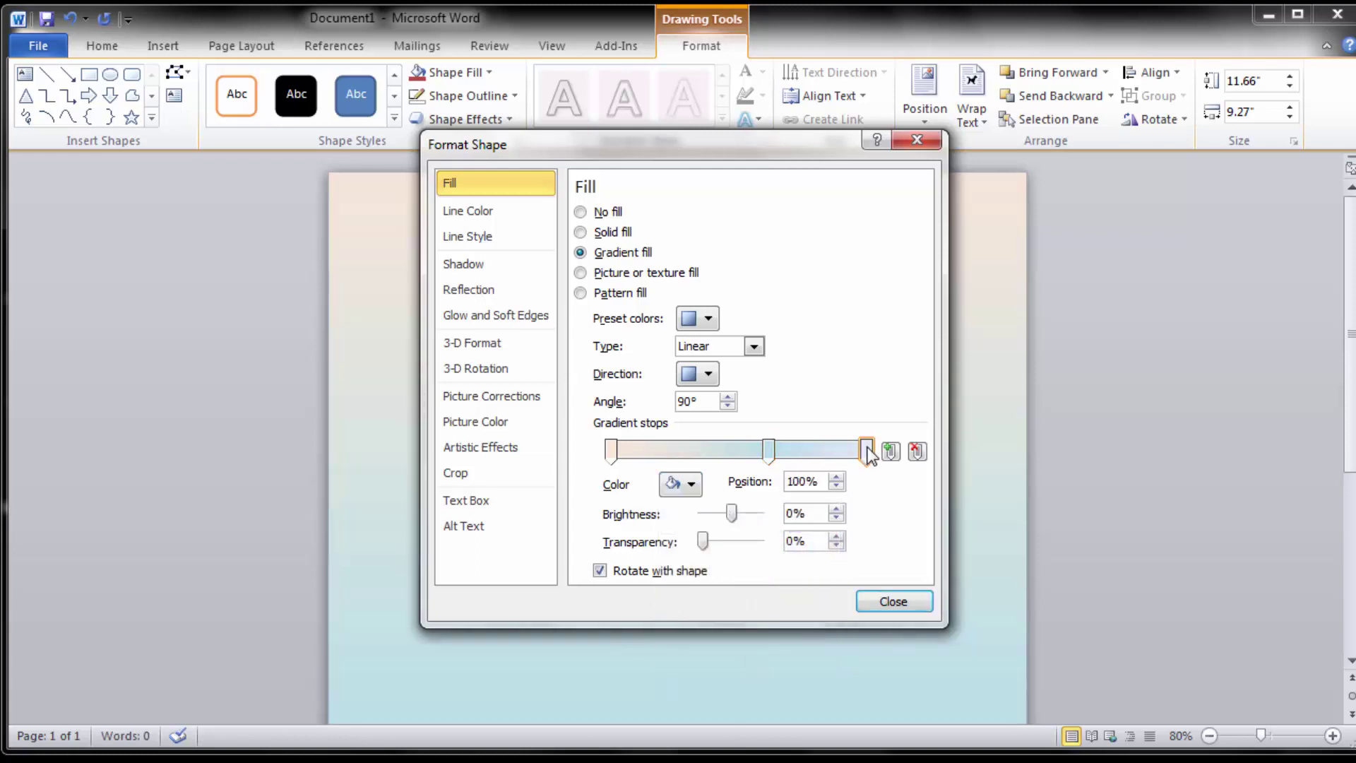
{"action": "left_click", "coordinate": [682, 484]}
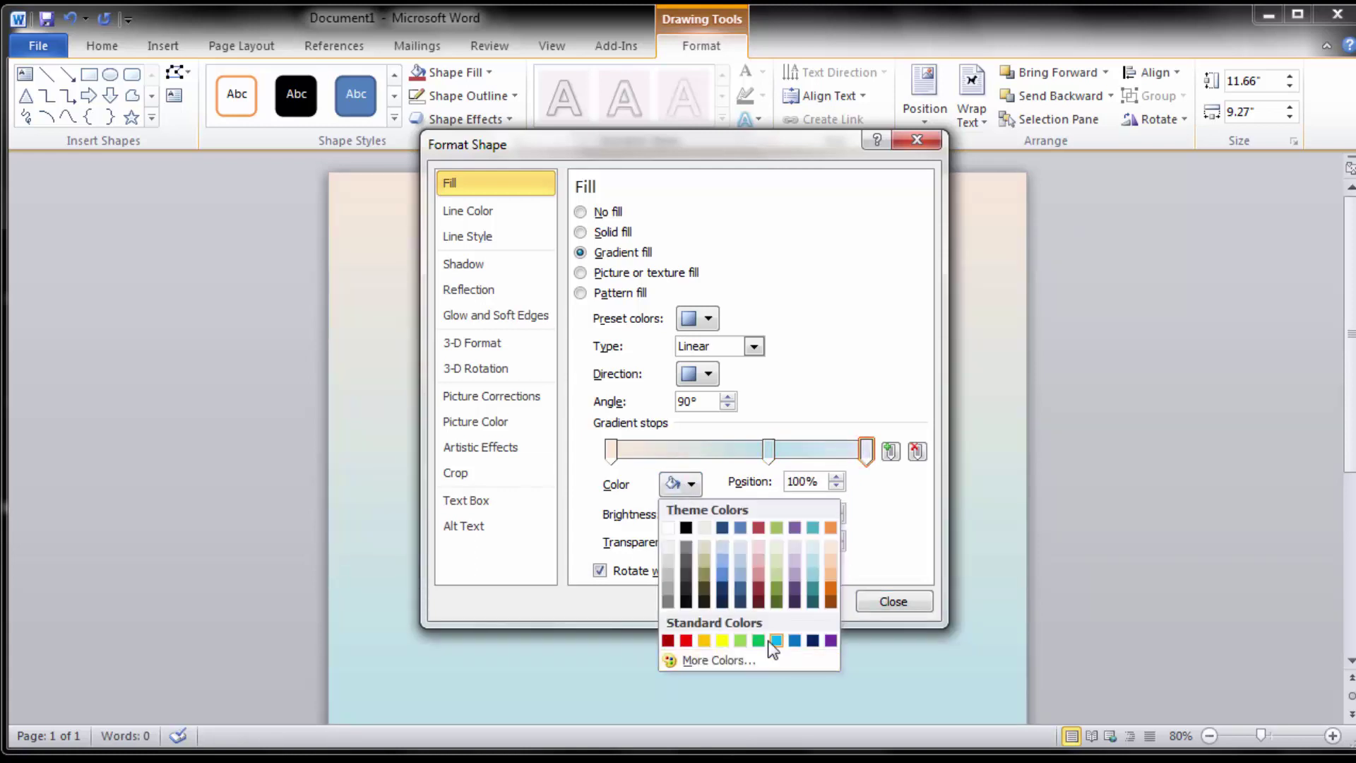
{"action": "left_click", "coordinate": [758, 641]}
{"action": "left_click_drag", "start_coordinate": [769, 450], "coordinate": [790, 450]}
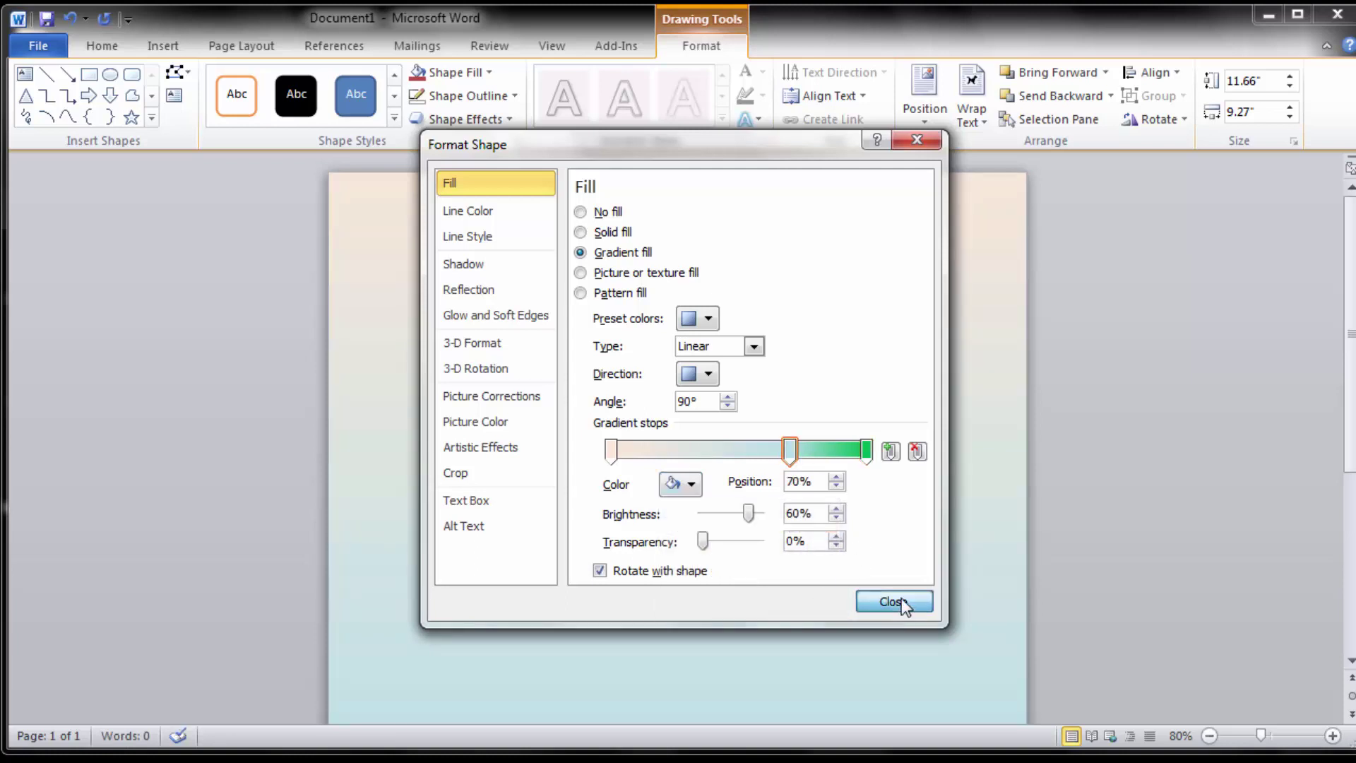
{"action": "left_click", "coordinate": [891, 601]}
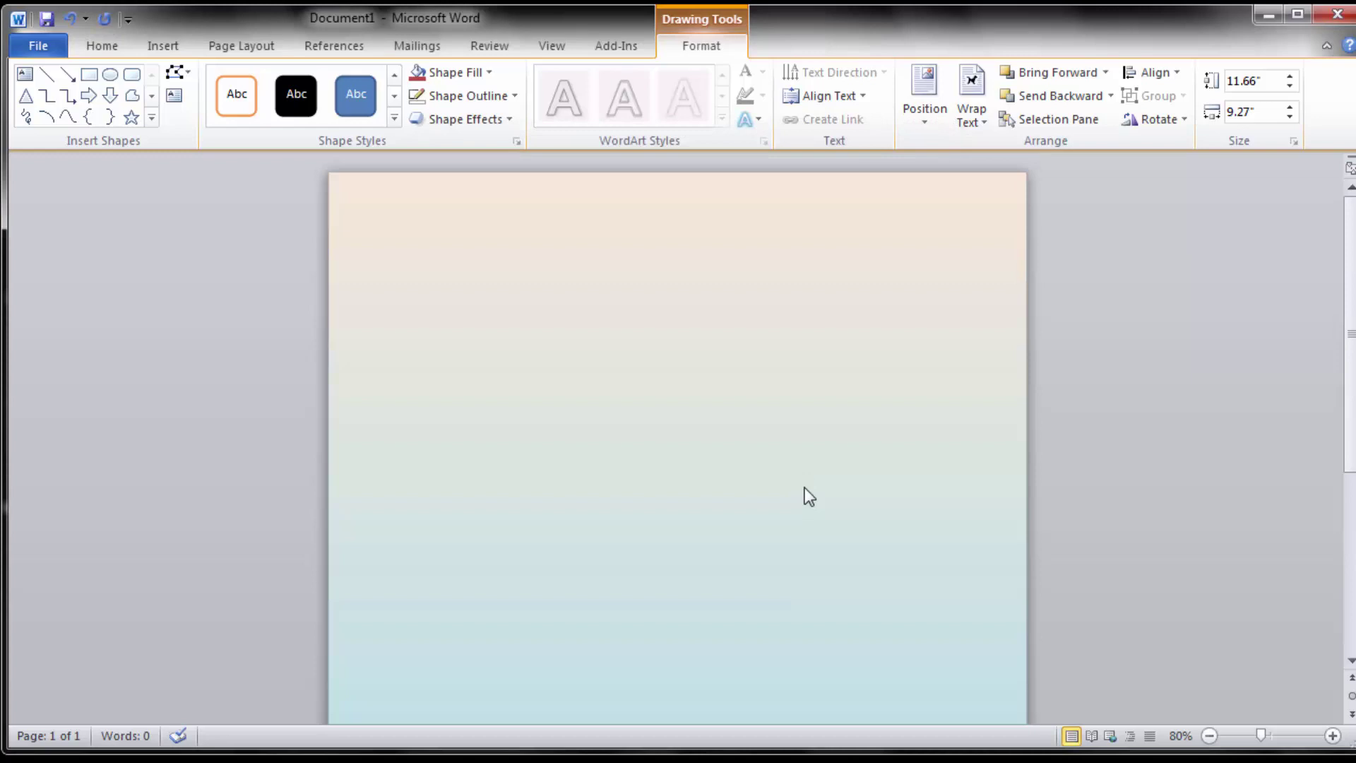
- Insert a red bevelled WordArt at the top centre reading 'HOSPITAL NAME'
{"action": "left_click", "coordinate": [161, 47]}
{"action": "left_click", "coordinate": [1007, 85]}
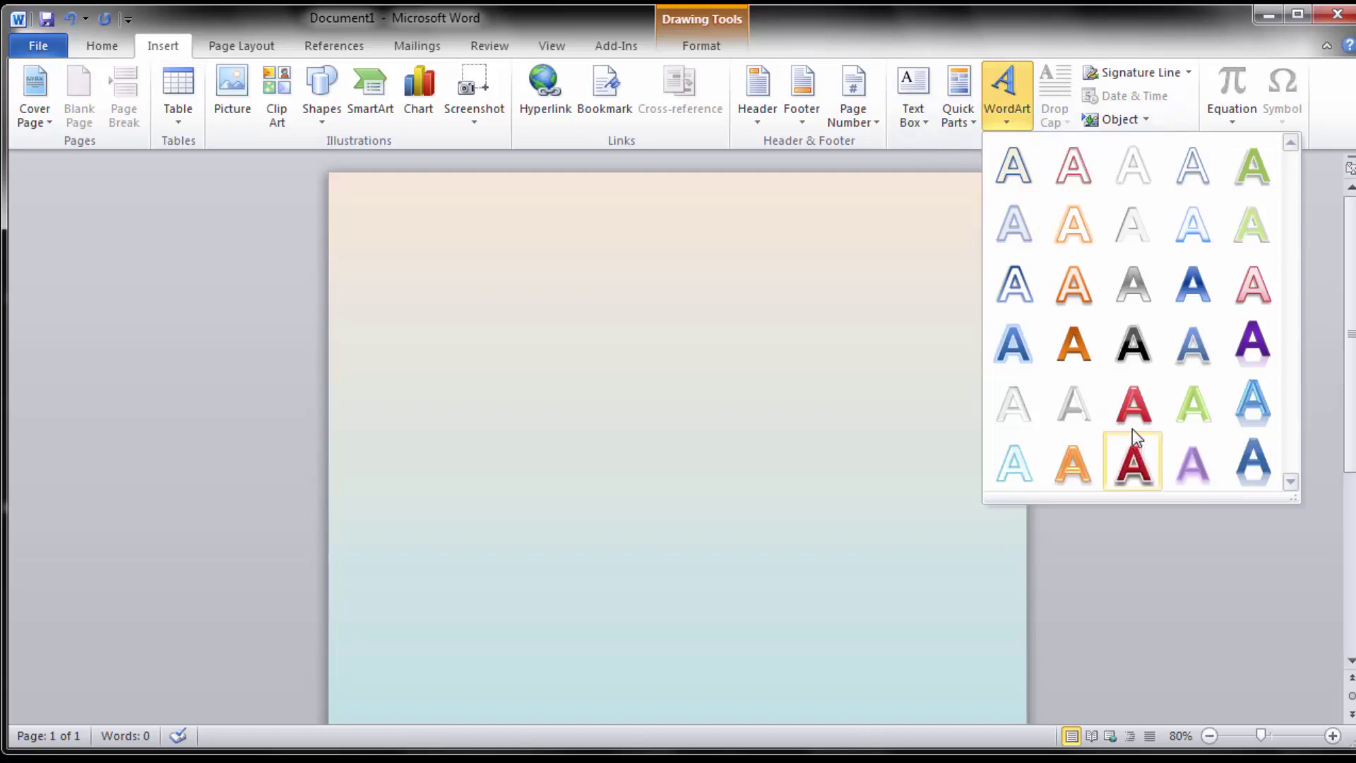
{"action": "left_click", "coordinate": [1134, 410]}
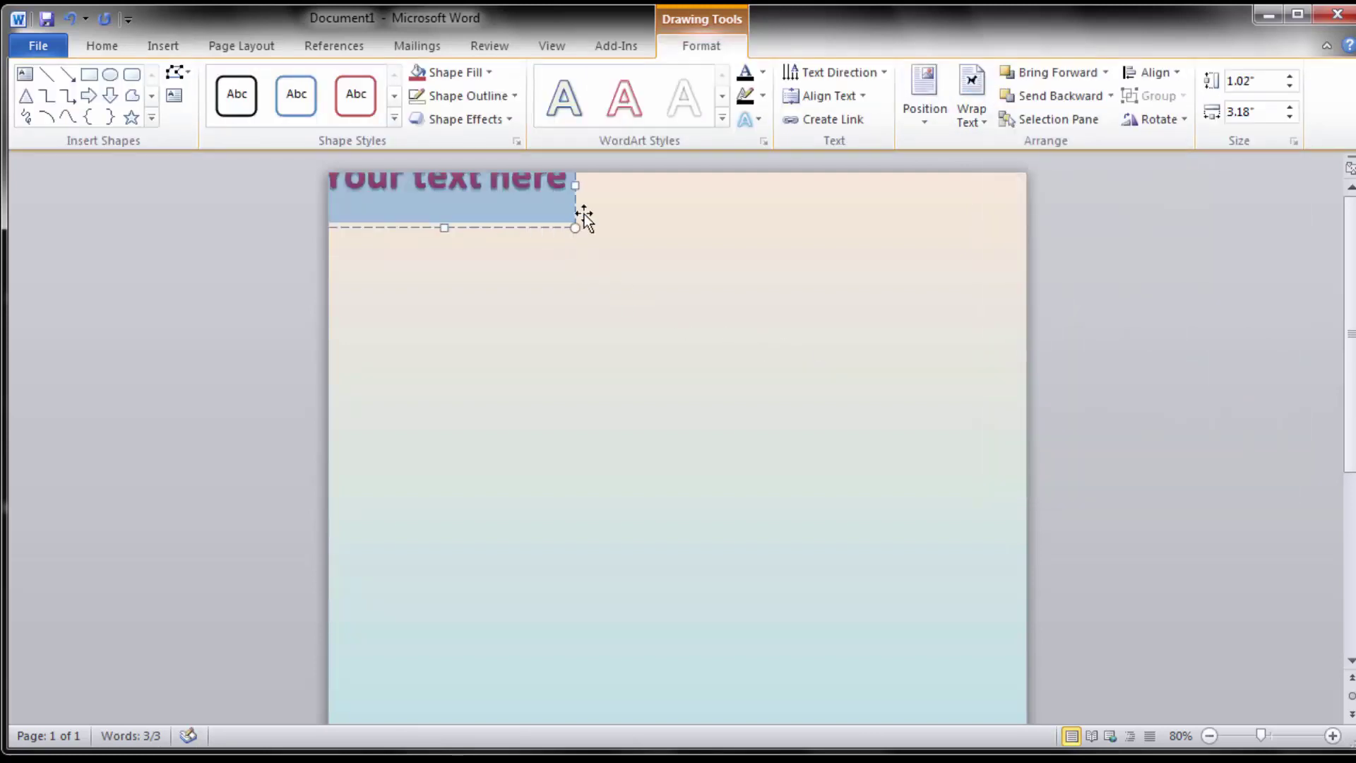
{"action": "left_click_drag", "start_coordinate": [583, 218], "coordinate": [812, 286]}
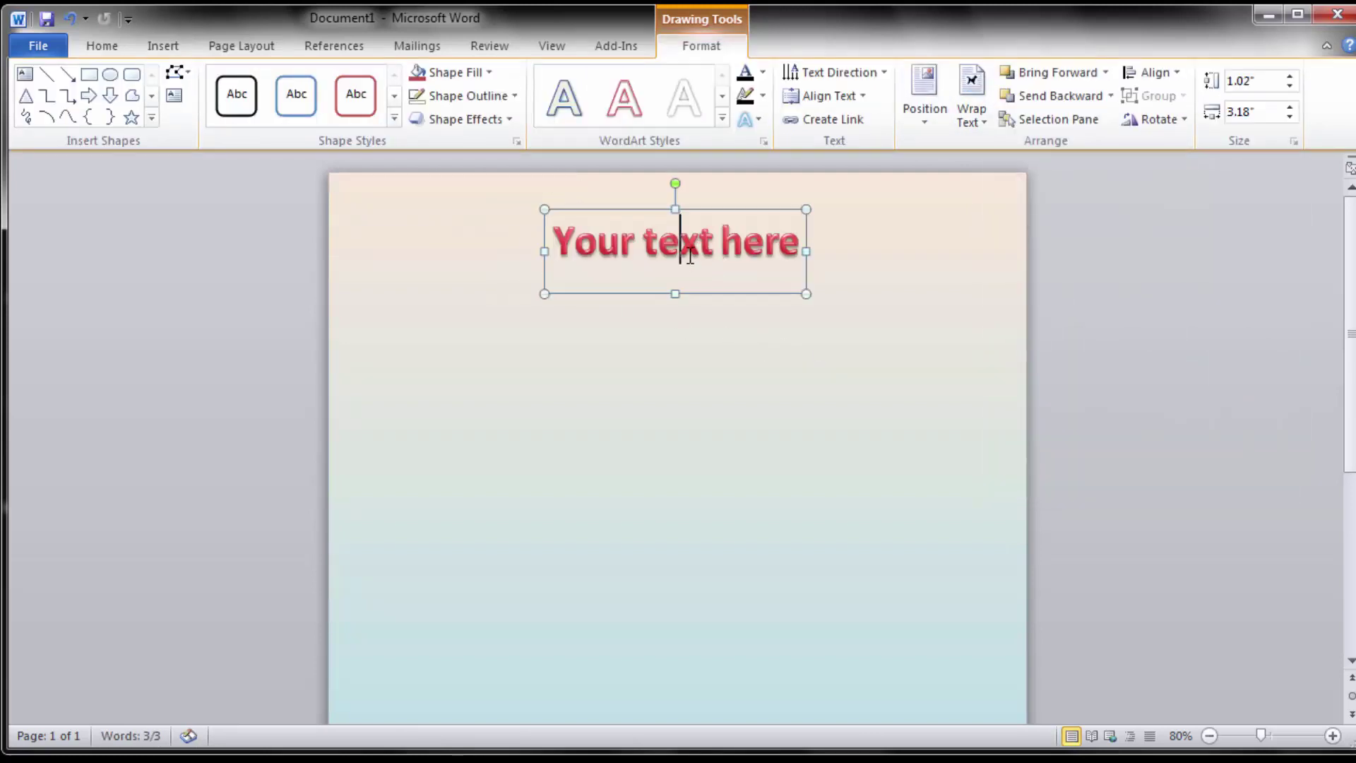
{"action": "key", "text": "ctrl+a"}
{"action": "type", "text": "HOSPITAL NAME"}
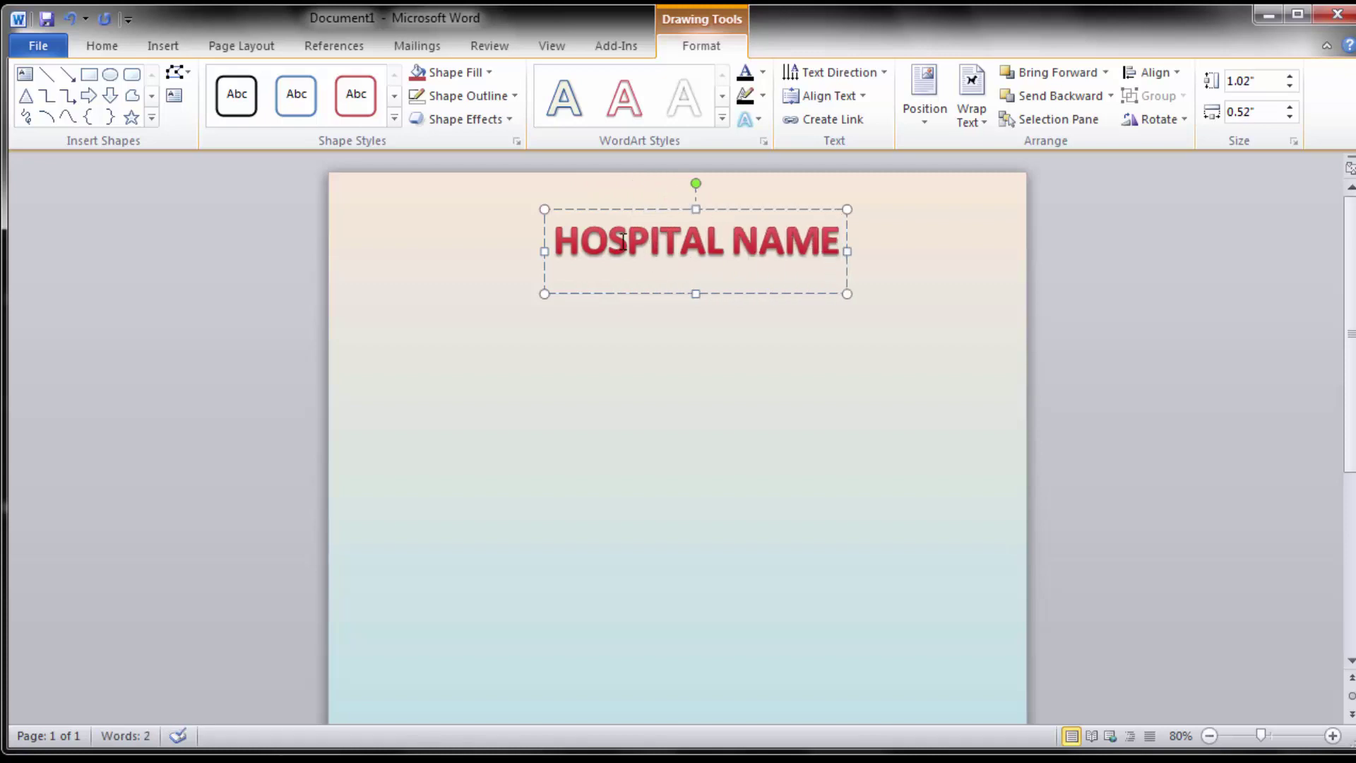
{"action": "left_click_drag", "start_coordinate": [622, 241], "coordinate": [684, 265]}
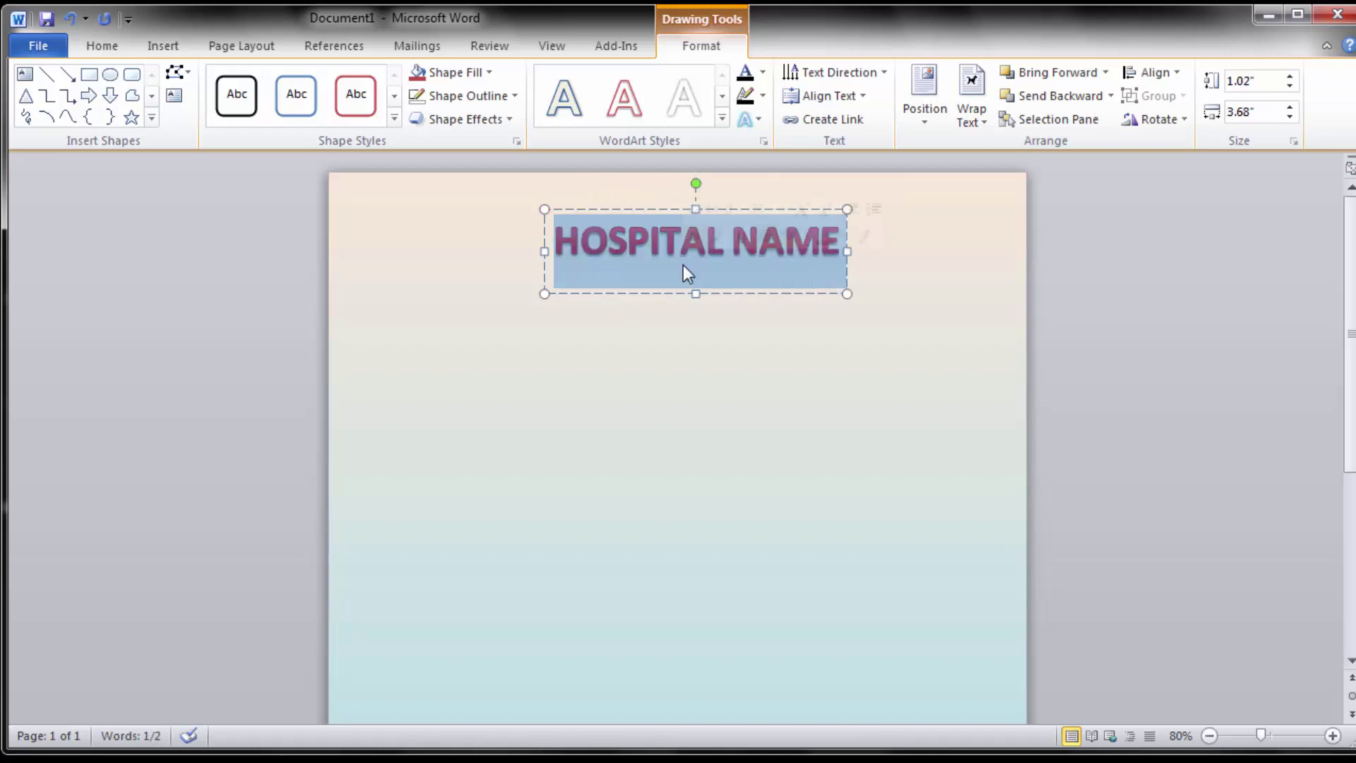
- Set the heading to 48 pt and centre its box near the page top
{"action": "left_click", "coordinate": [782, 209]}
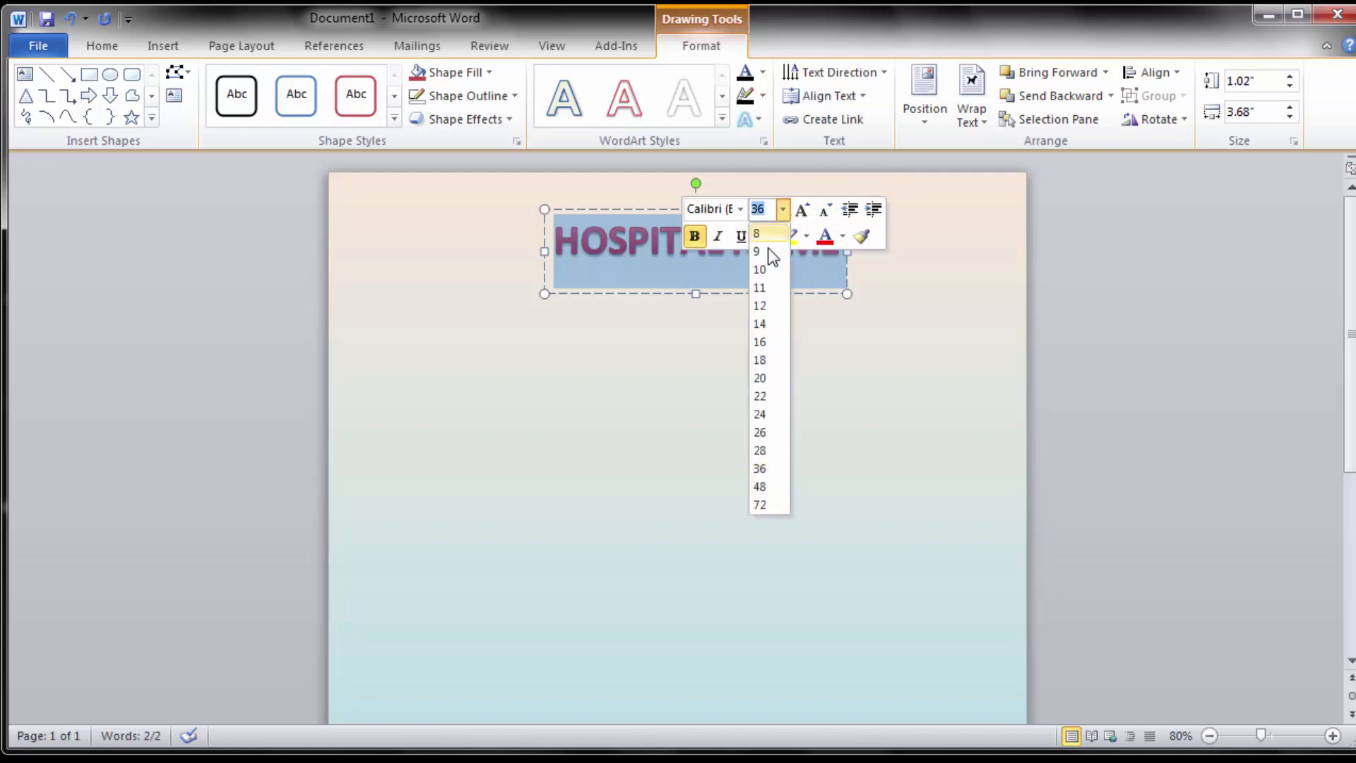
{"action": "left_click", "coordinate": [759, 486]}
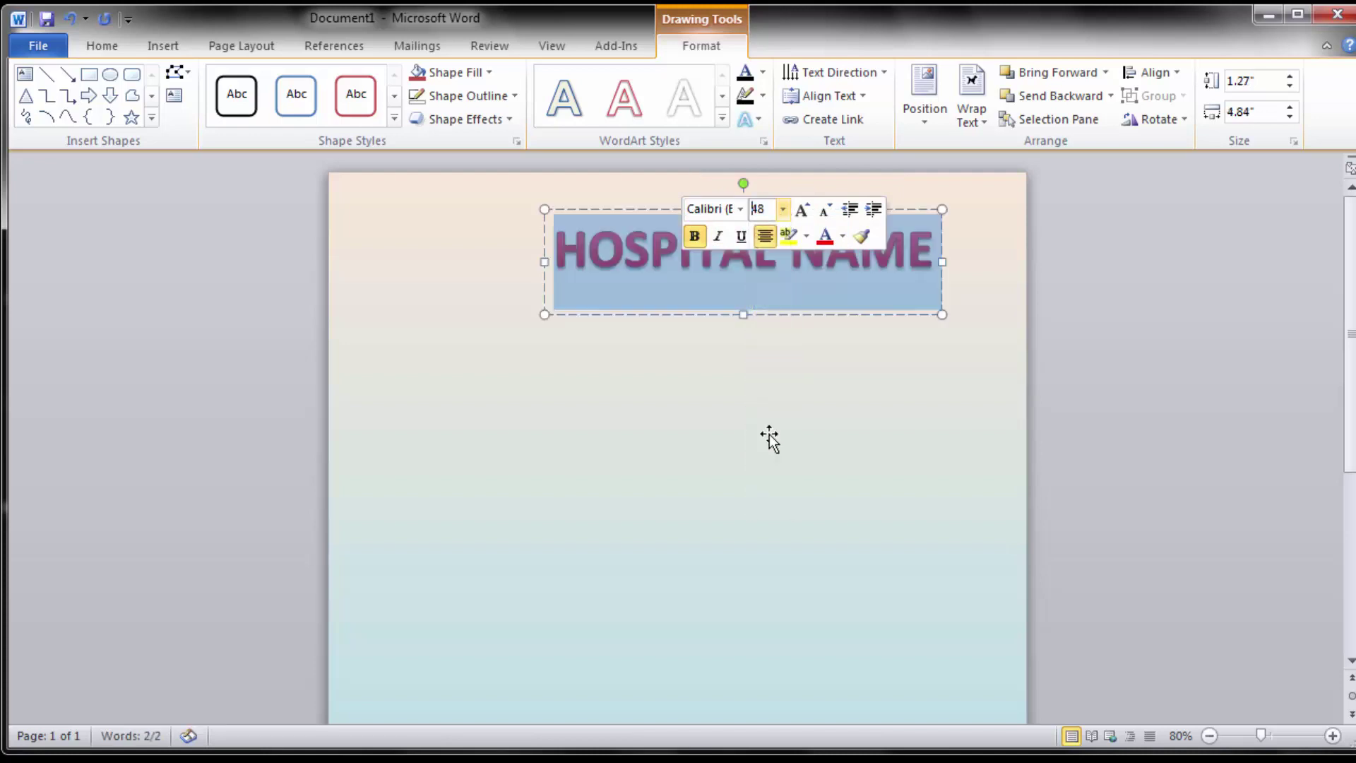
{"action": "left_click", "coordinate": [871, 281]}
{"action": "mouse_move", "coordinate": [774, 209]}
{"action": "left_mouse_down"}
{"action": "mouse_move", "coordinate": [745, 190]}
{"action": "mouse_move", "coordinate": [794, 200]}
{"action": "left_mouse_up"}
{"action": "left_click", "coordinate": [757, 196]}
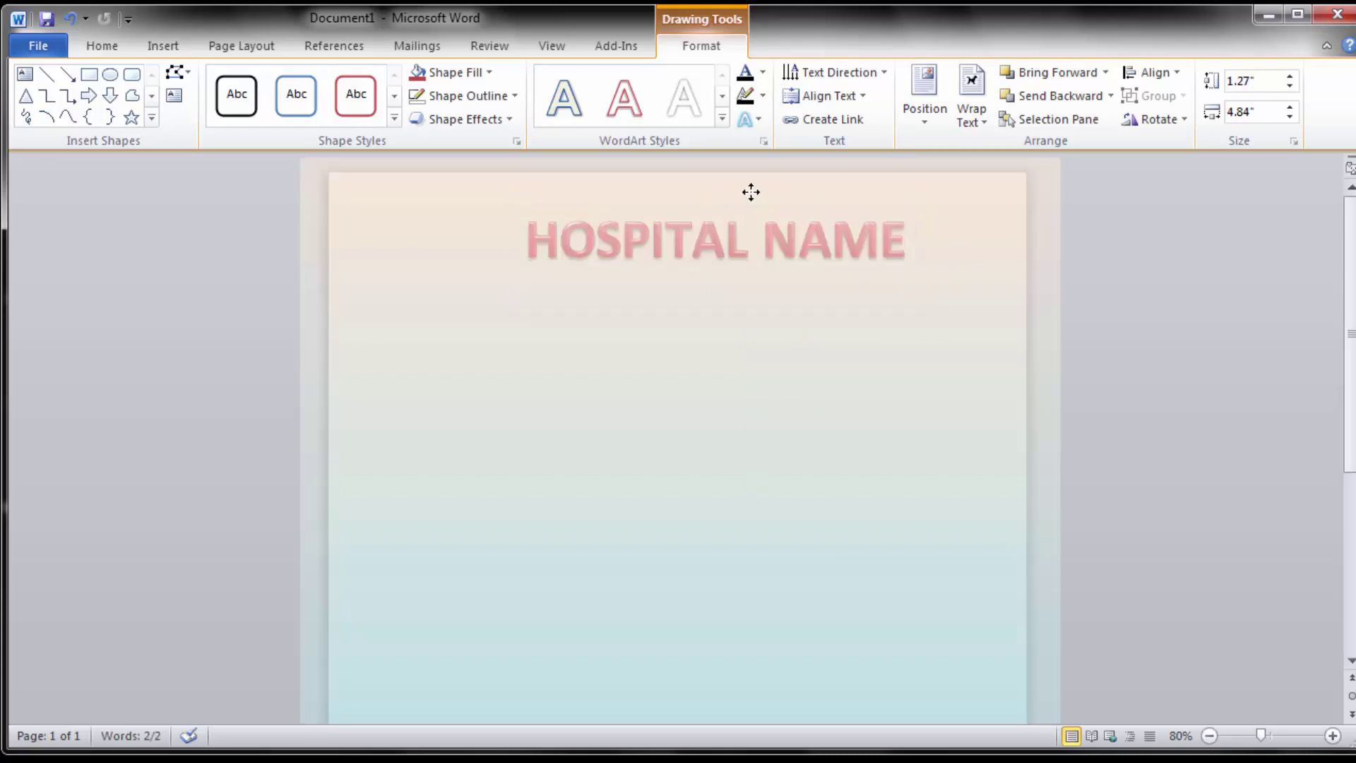
{"action": "key", "text": "ctrl+z"}
{"action": "left_click_drag", "start_coordinate": [779, 201], "coordinate": [772, 199]}
{"action": "left_click_drag", "start_coordinate": [709, 303], "coordinate": [705, 281]}
- Colour the HOSPITAL NAME text purple
{"action": "triple_click", "coordinate": [697, 242]}
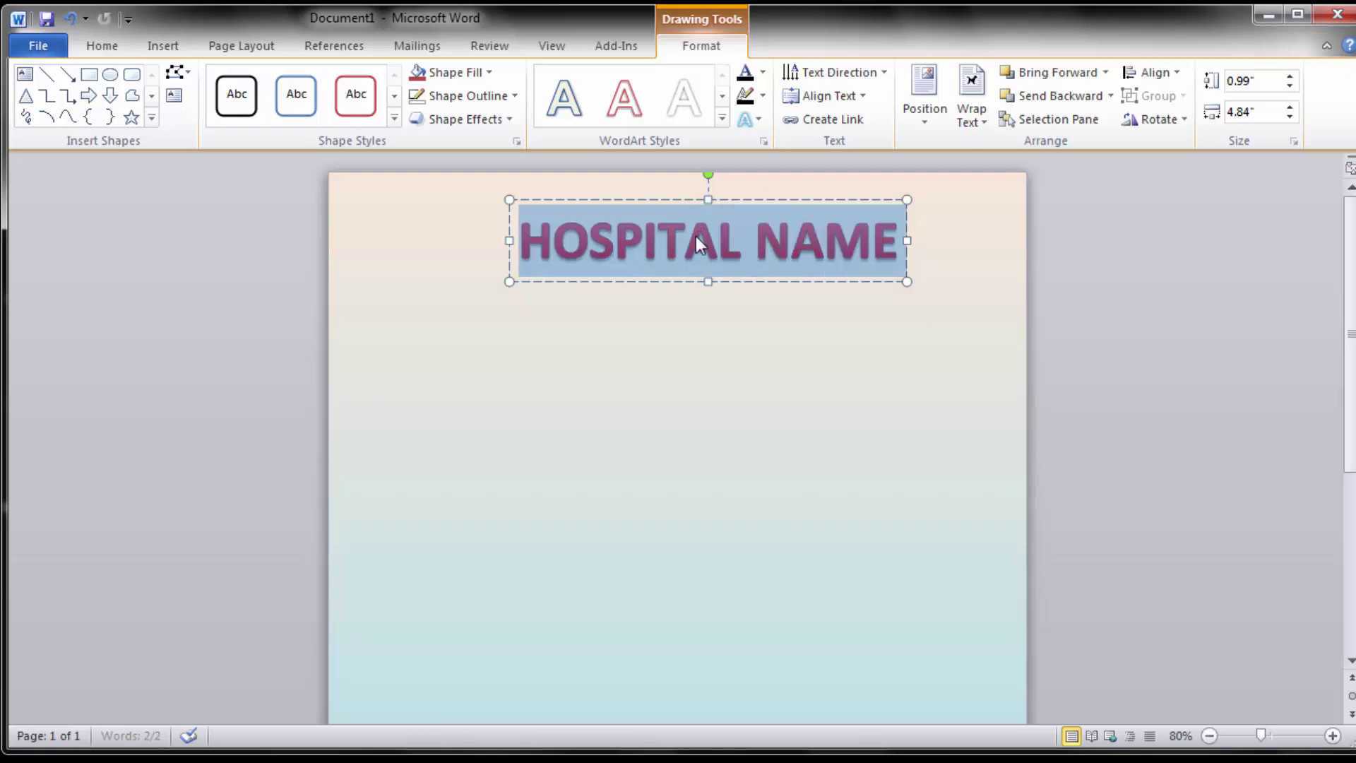
{"action": "left_click", "coordinate": [763, 73]}
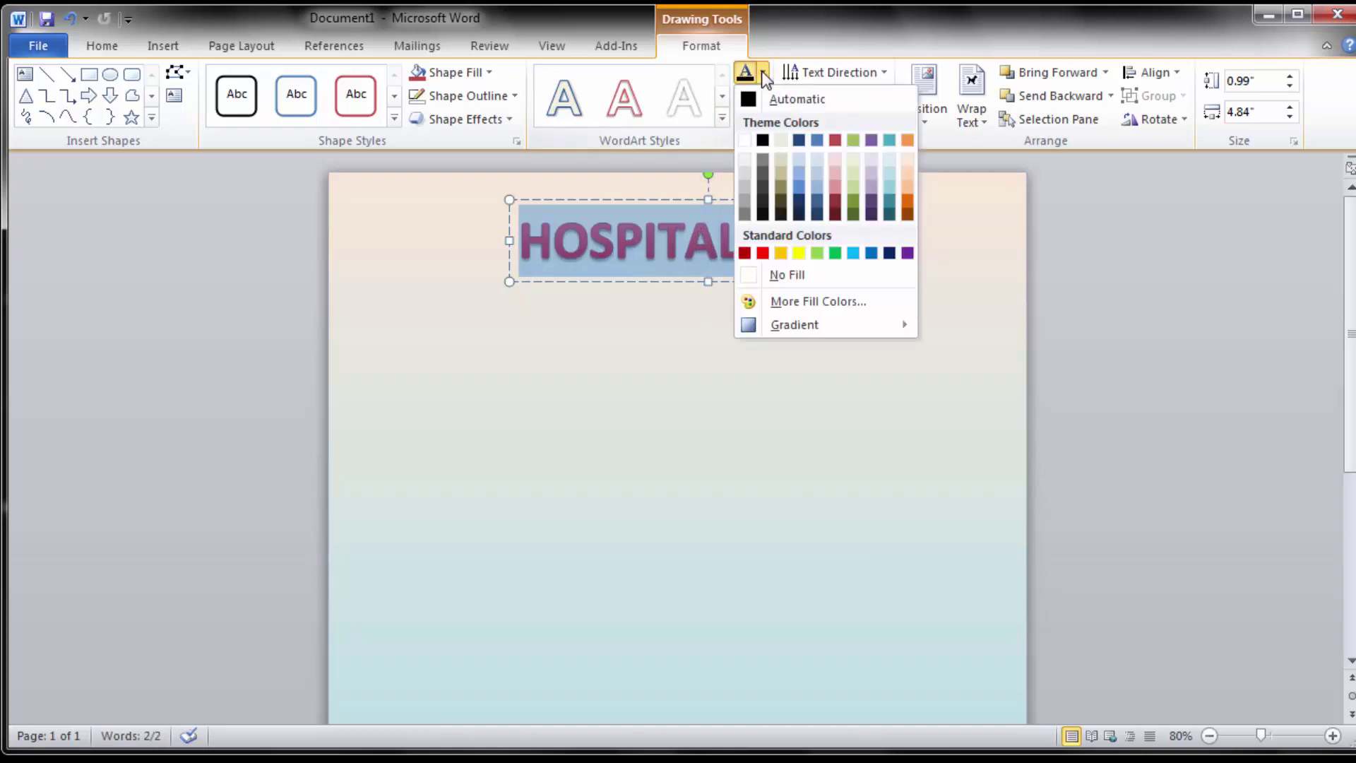
{"action": "left_click", "coordinate": [906, 253]}
{"action": "left_click", "coordinate": [666, 377]}
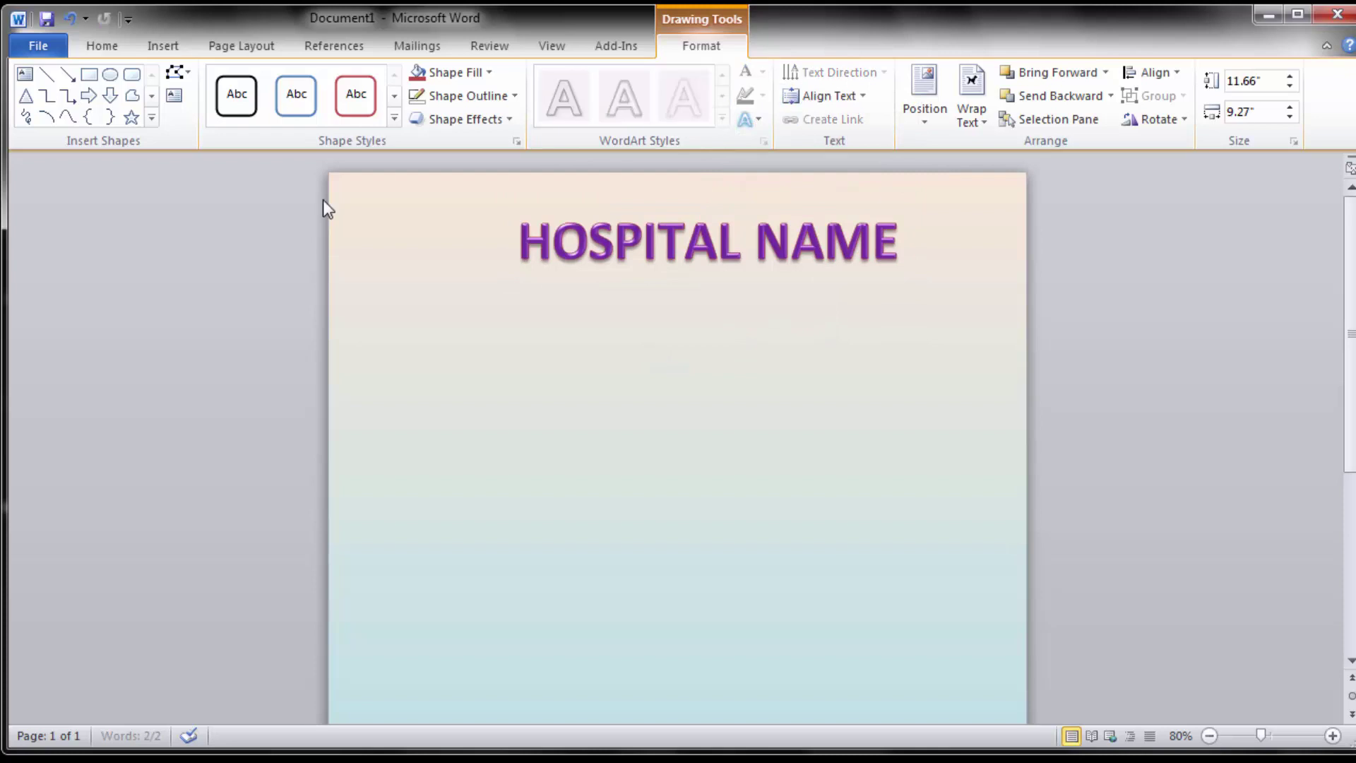
- Add a simple text box below the heading reading 'Hospital Slogans & Taglines'
{"action": "left_click", "coordinate": [163, 47]}
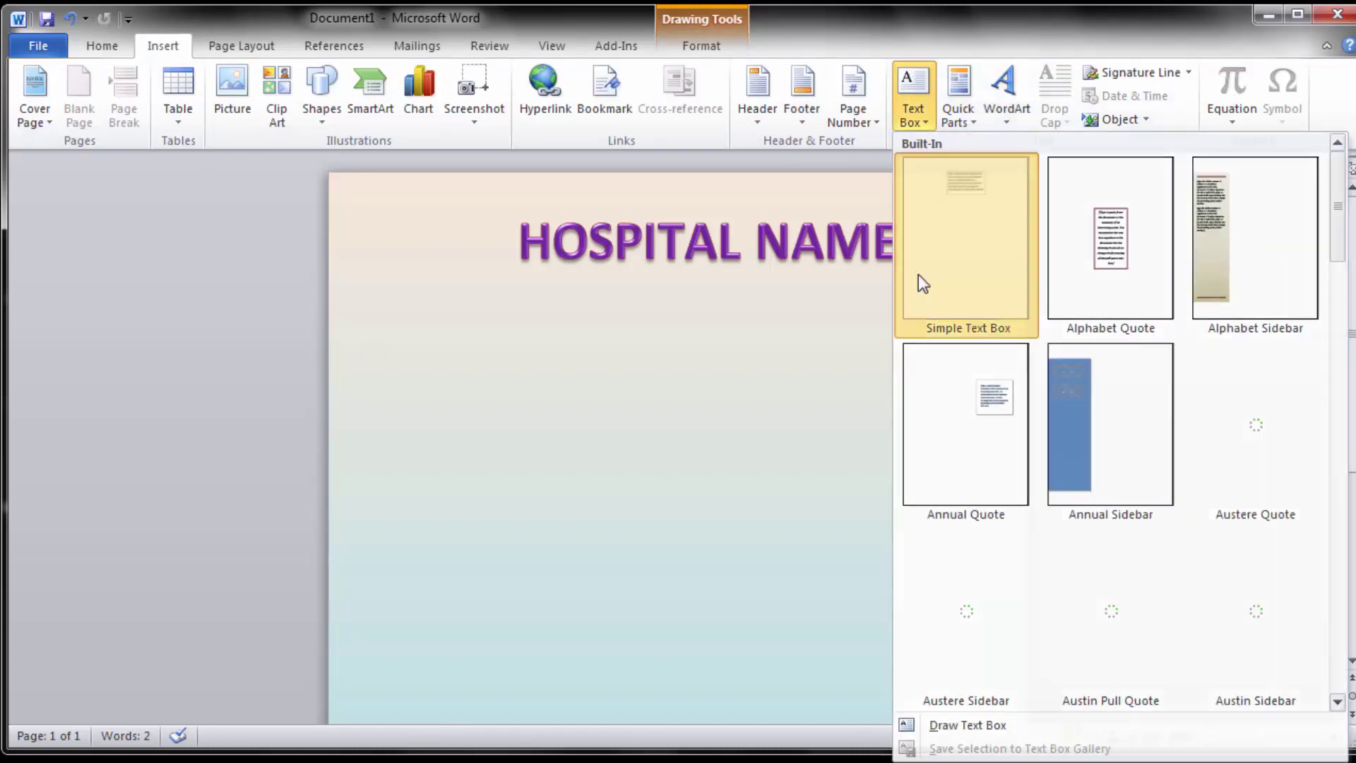
{"action": "left_click", "coordinate": [918, 274]}
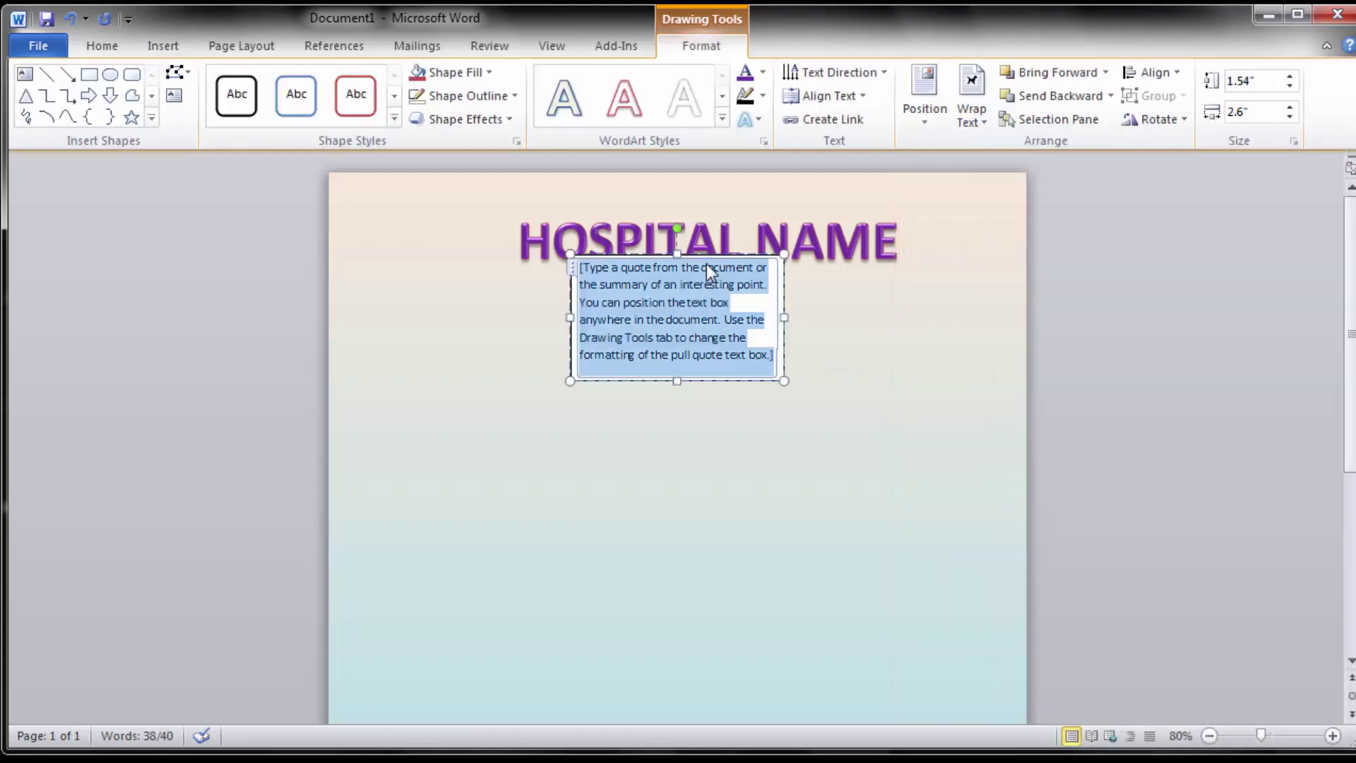
{"action": "left_click_drag", "start_coordinate": [698, 256], "coordinate": [682, 336]}
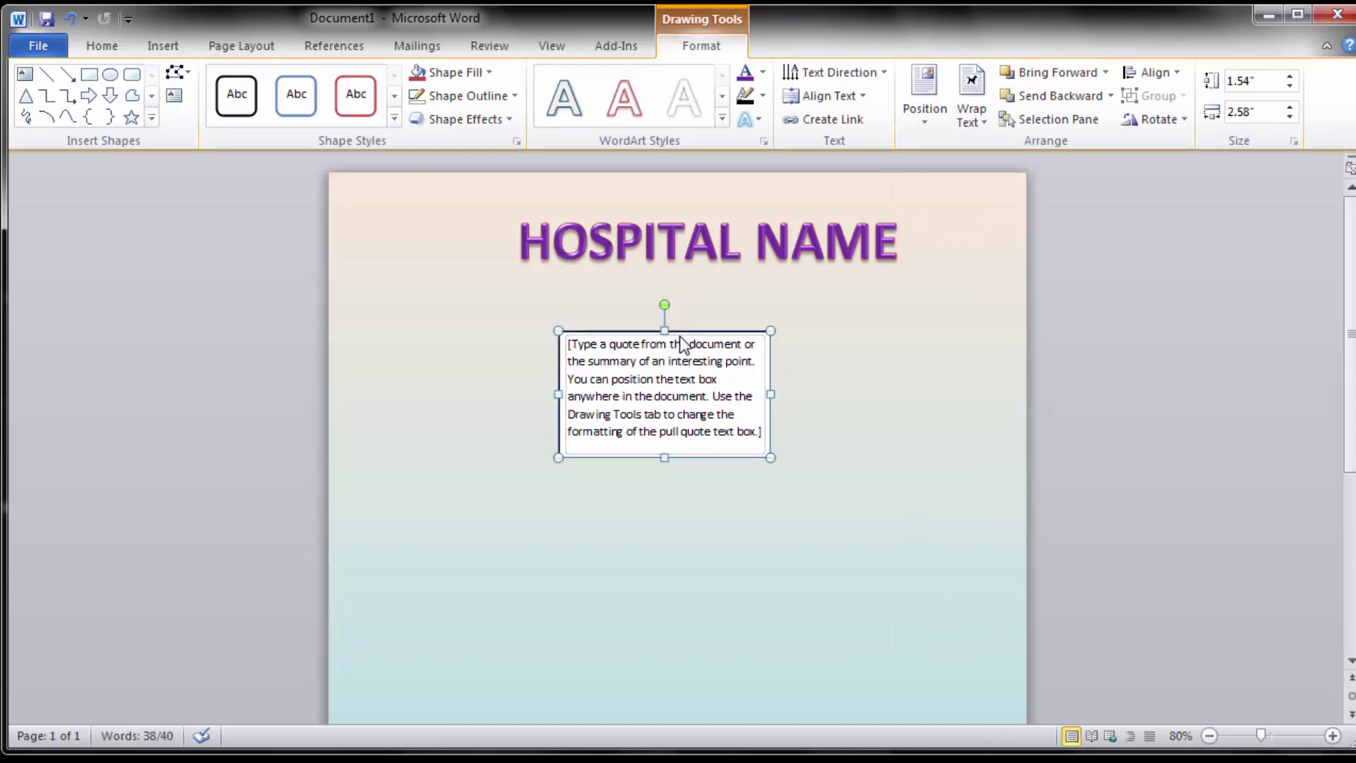
{"action": "triple_click", "coordinate": [671, 363]}
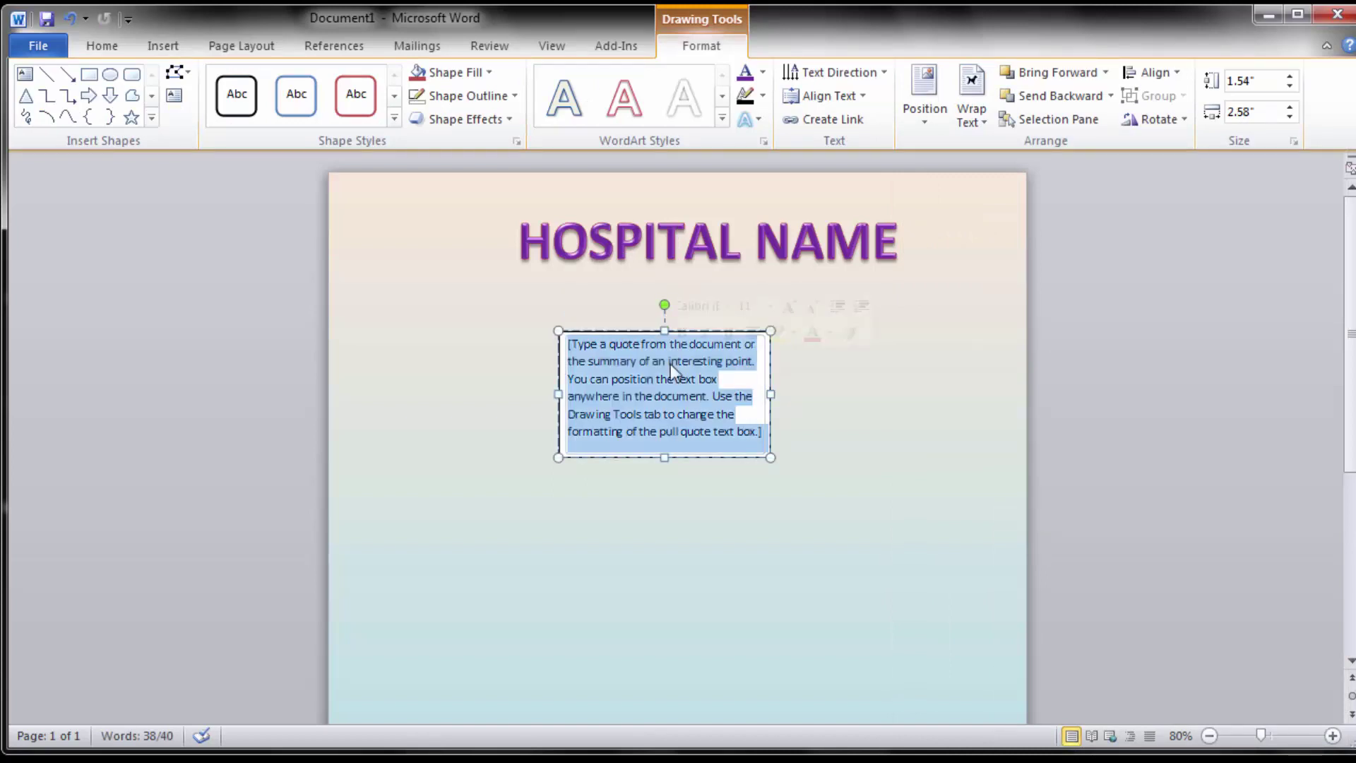
{"action": "type", "text": "Hosp"}
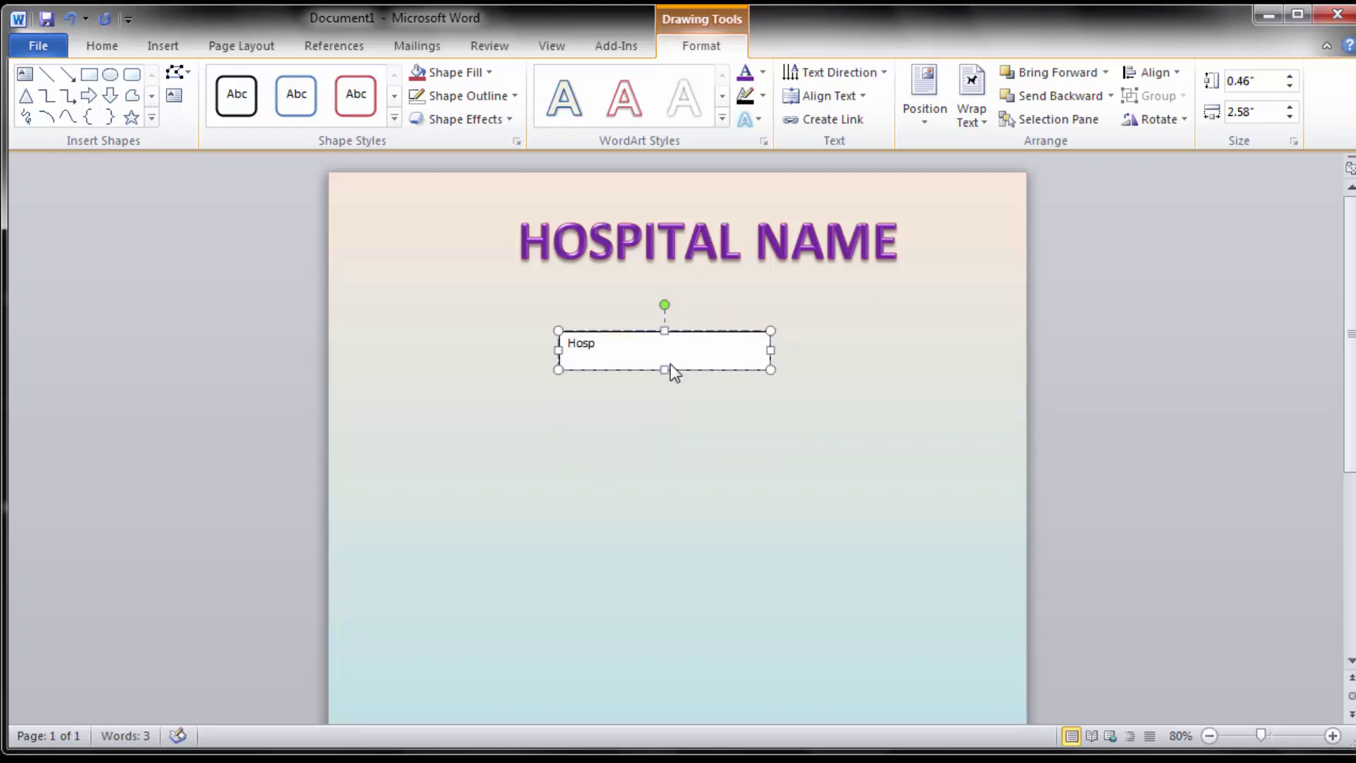
{"action": "type", "text": "ital"}
{"action": "type", "text": " Sloga"}
{"action": "type", "text": "lines"}
- Set the tagline to 18 pt and widen its box to fit one line
{"action": "double_click", "coordinate": [639, 349]}
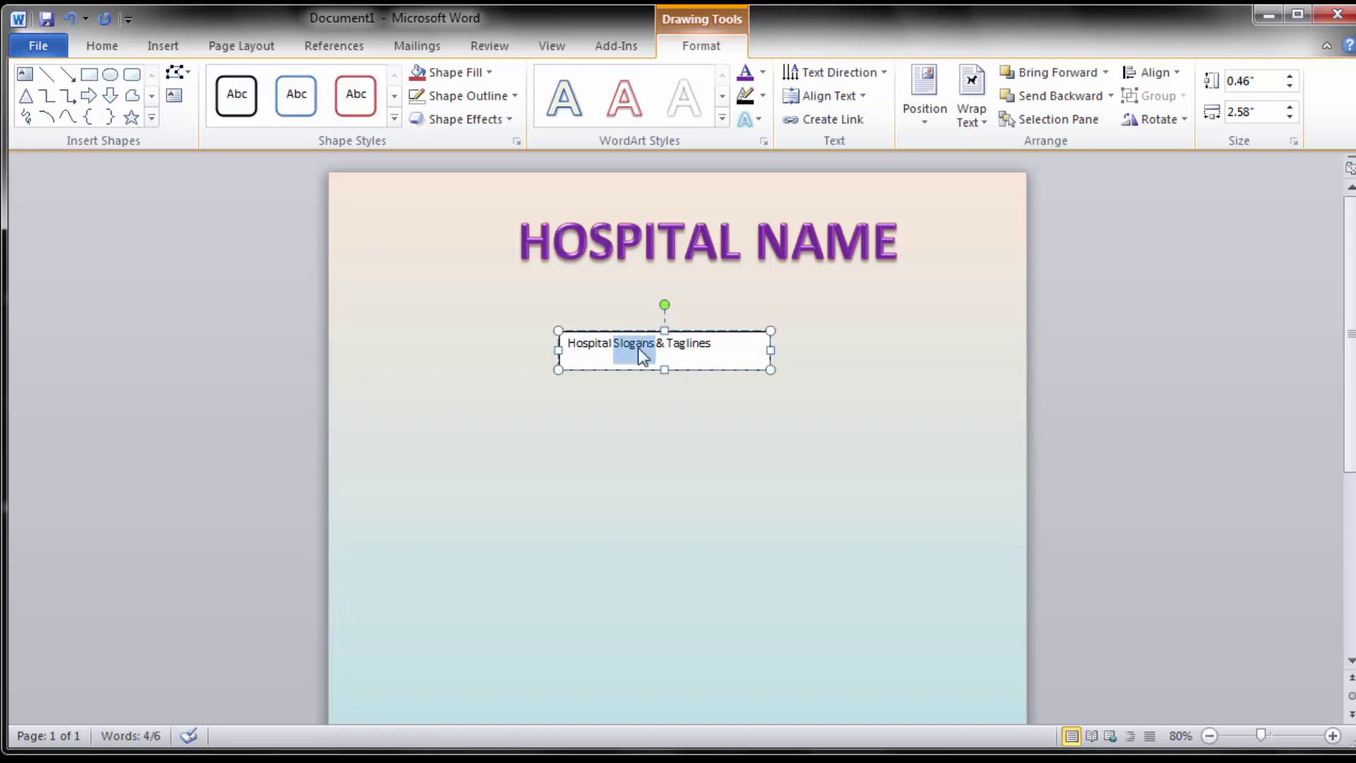
{"action": "left_click", "coordinate": [640, 348]}
{"action": "left_click", "coordinate": [104, 48]}
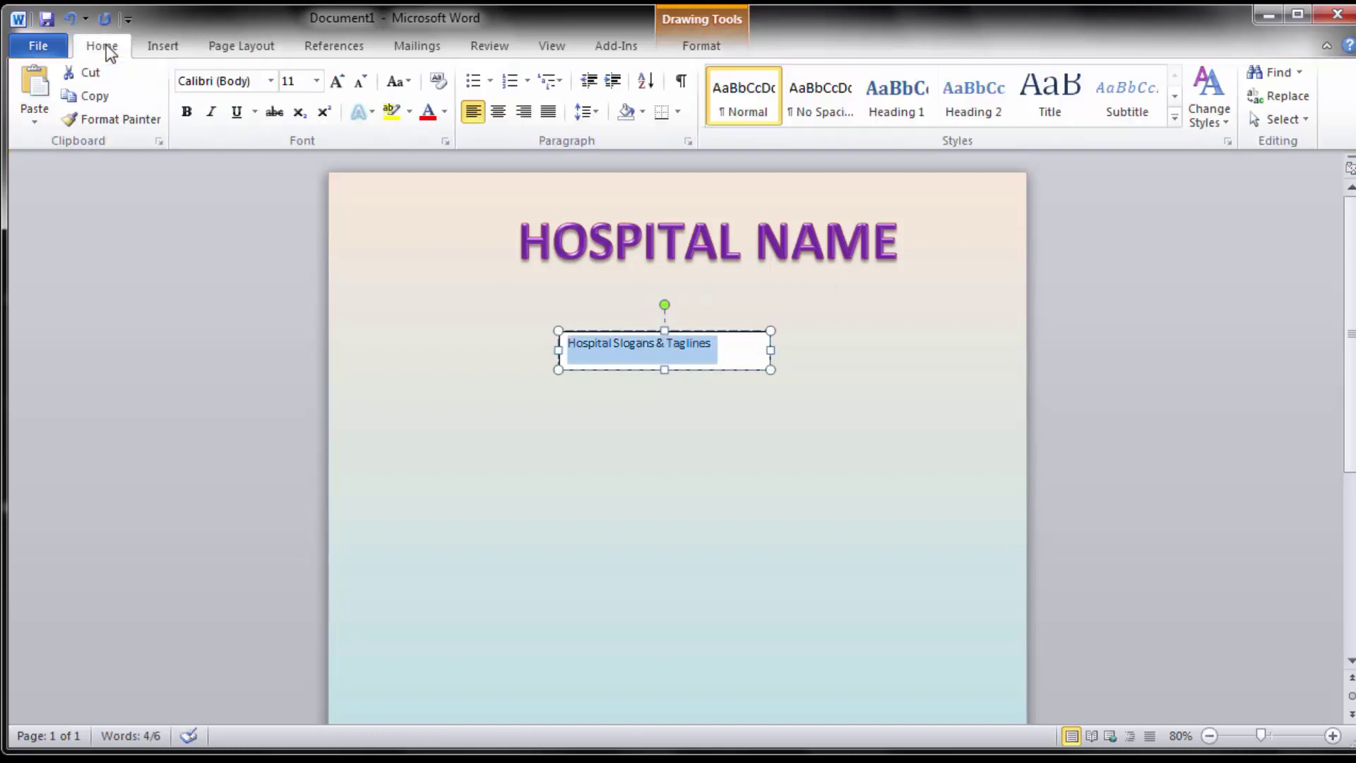
{"action": "left_click", "coordinate": [316, 81]}
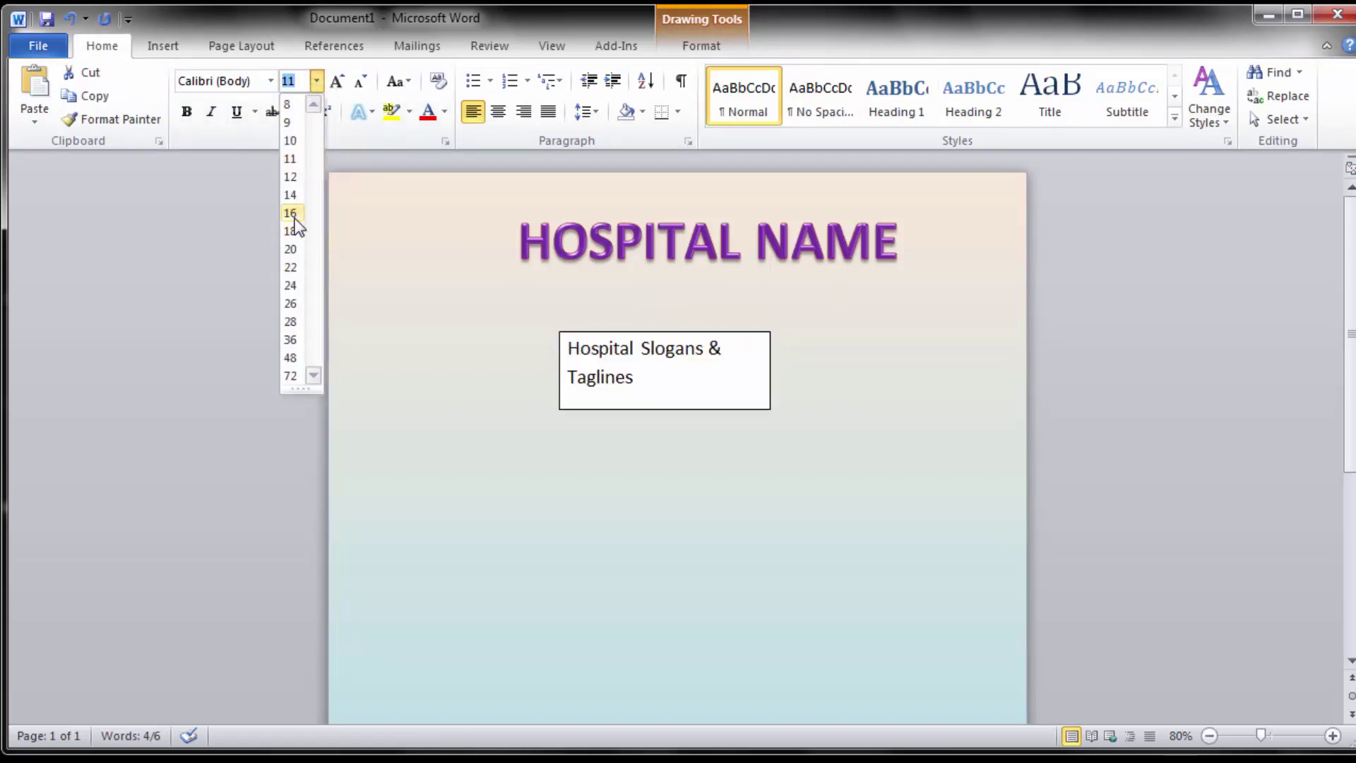
{"action": "left_click", "coordinate": [291, 195]}
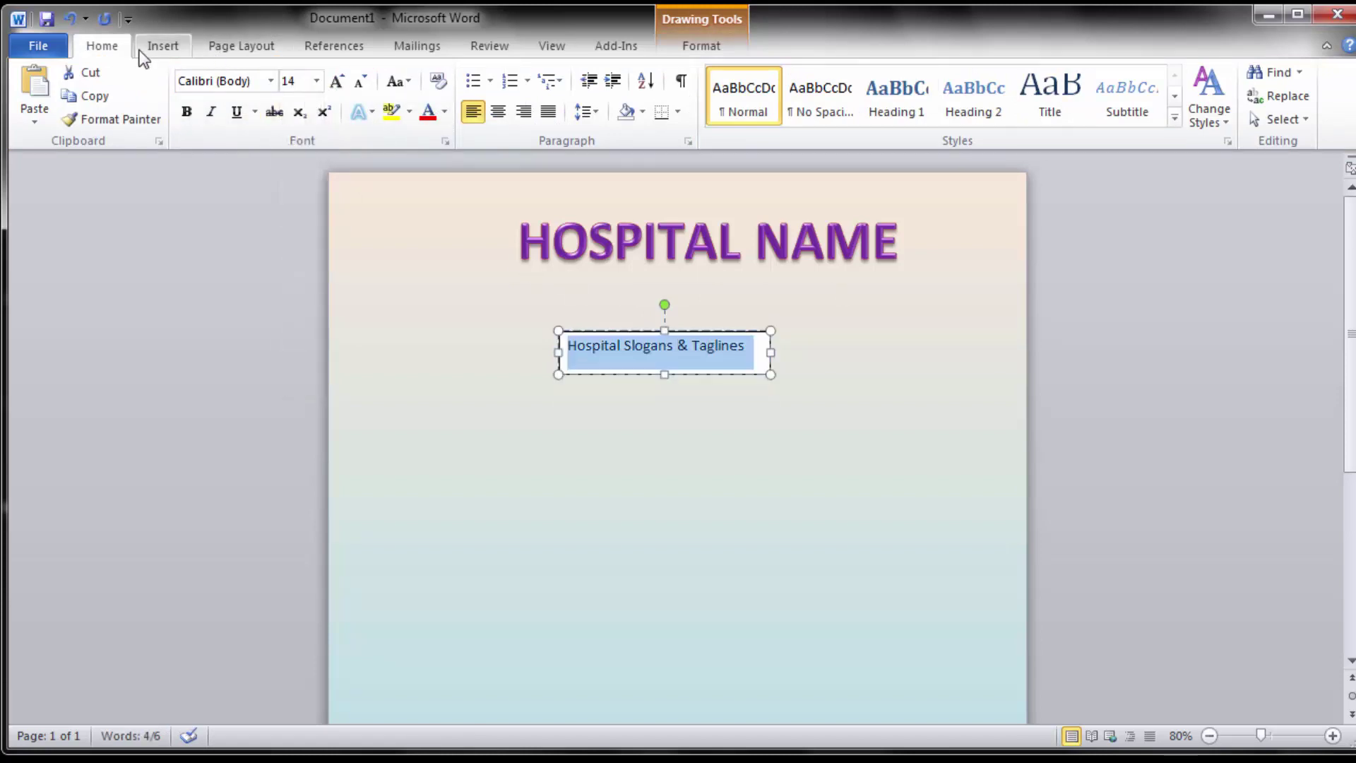
{"action": "left_click", "coordinate": [316, 81]}
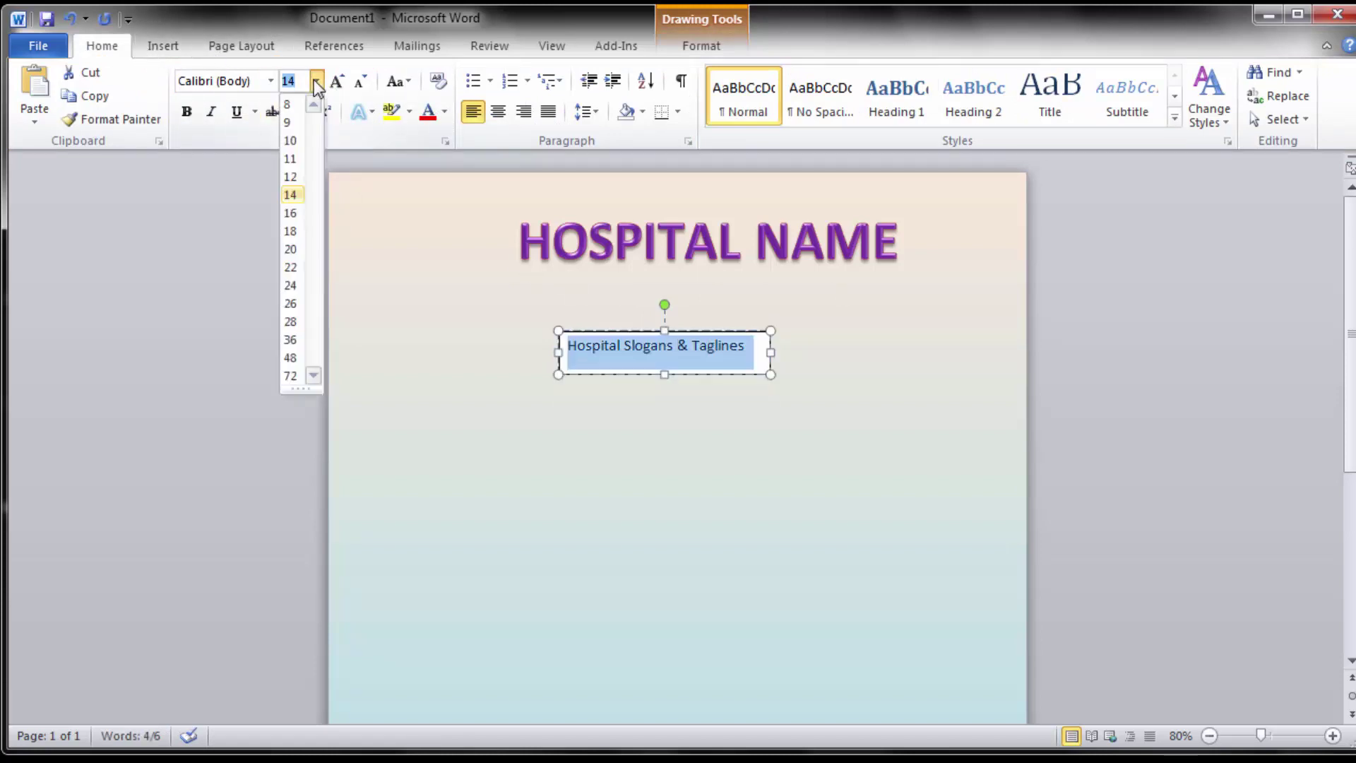
{"action": "left_click", "coordinate": [290, 231]}
{"action": "left_click_drag", "start_coordinate": [770, 370], "coordinate": [857, 370]}
- Make the tagline italic Times New Roman and move it directly under the heading
{"action": "triple_click", "coordinate": [718, 353]}
{"action": "left_click", "coordinate": [271, 80]}
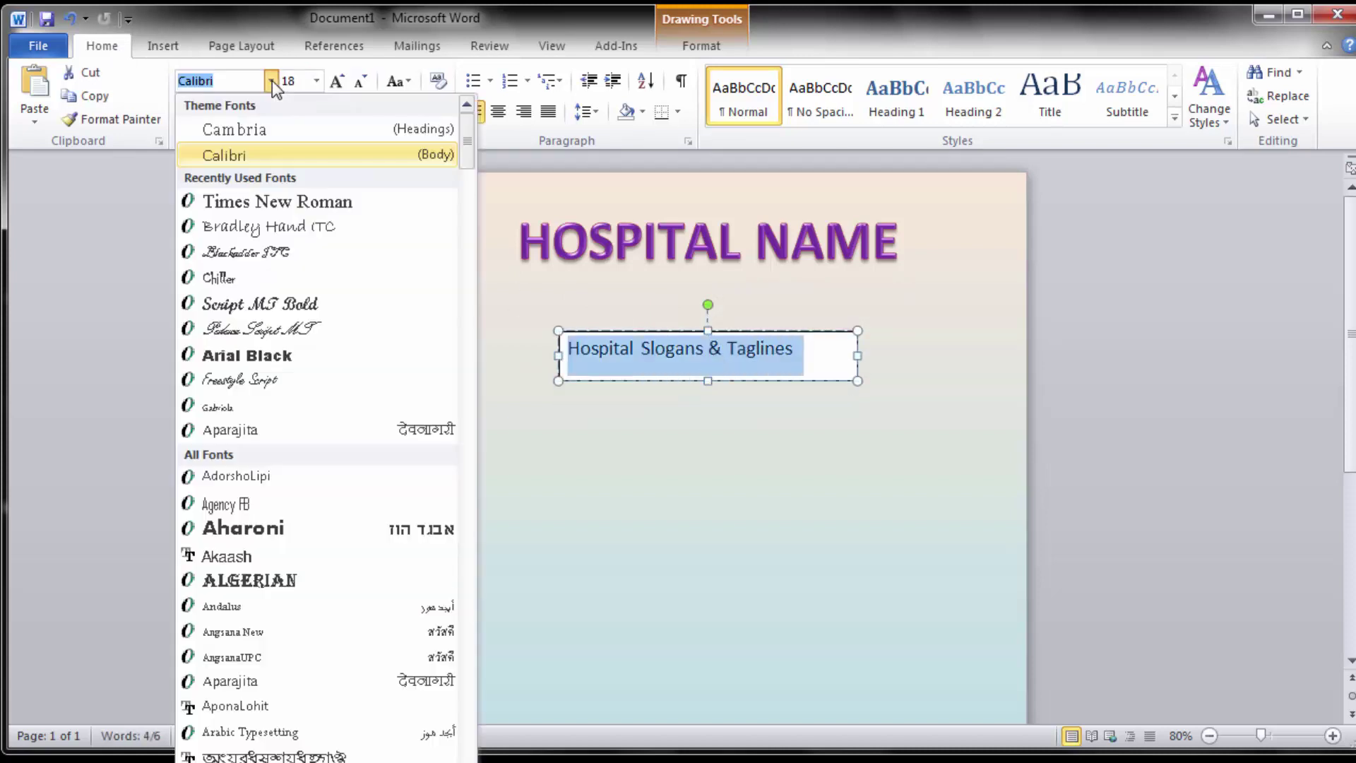
{"action": "left_click", "coordinate": [261, 201]}
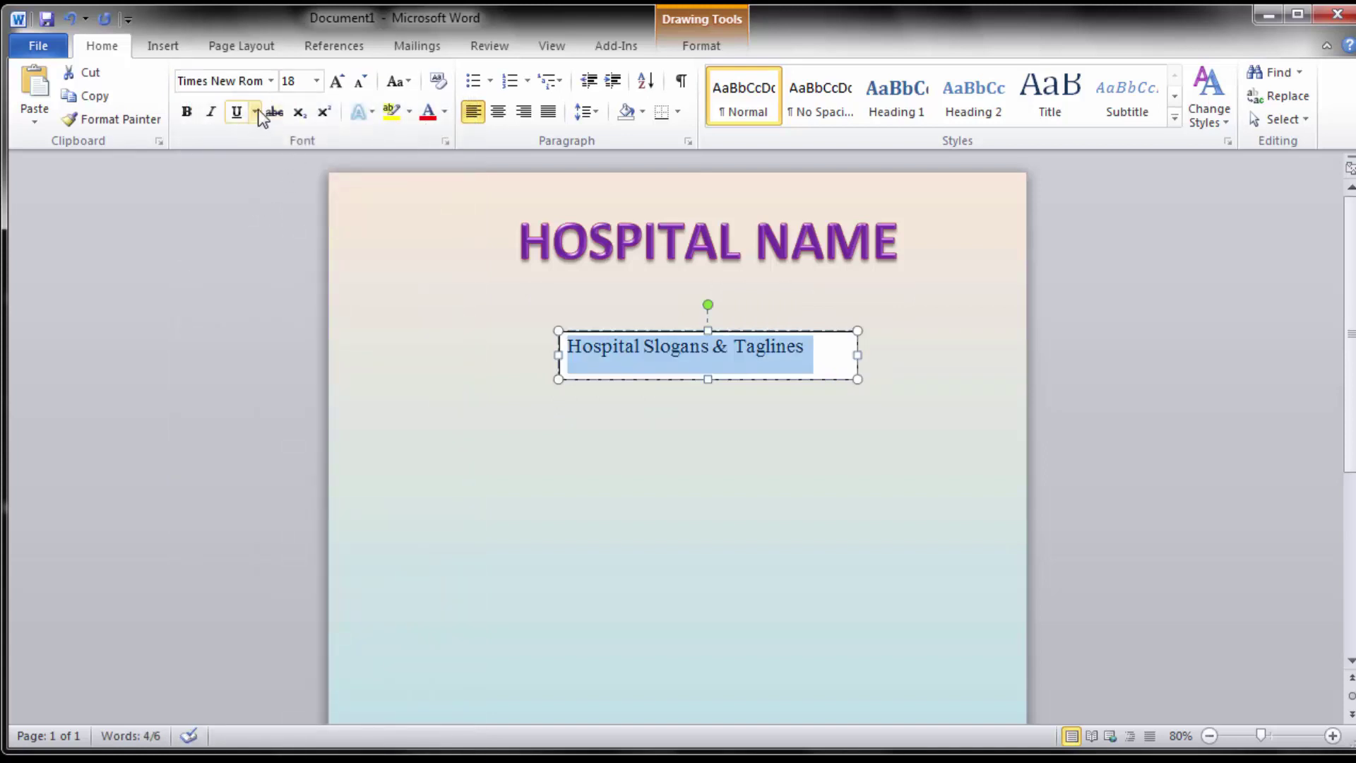
{"action": "left_click", "coordinate": [213, 114]}
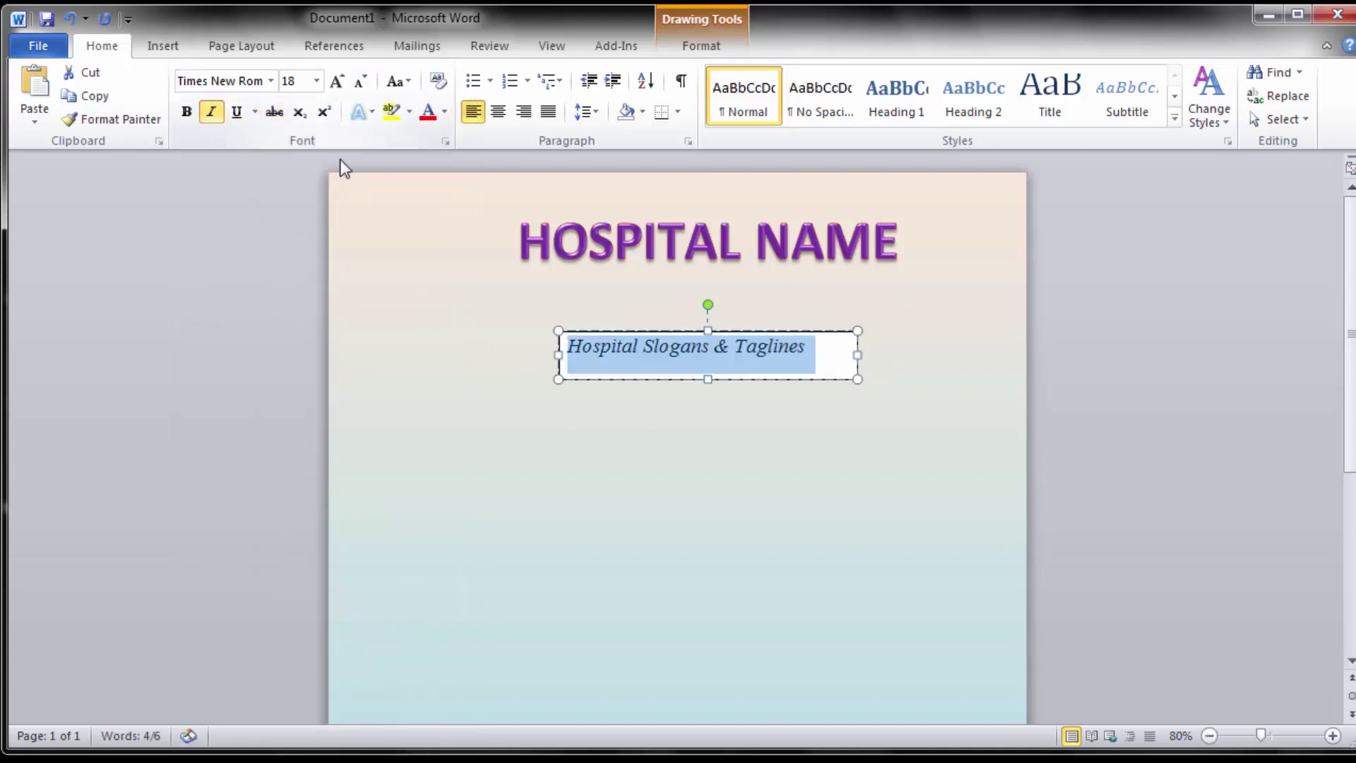
{"action": "left_click_drag", "start_coordinate": [705, 330], "coordinate": [704, 266]}
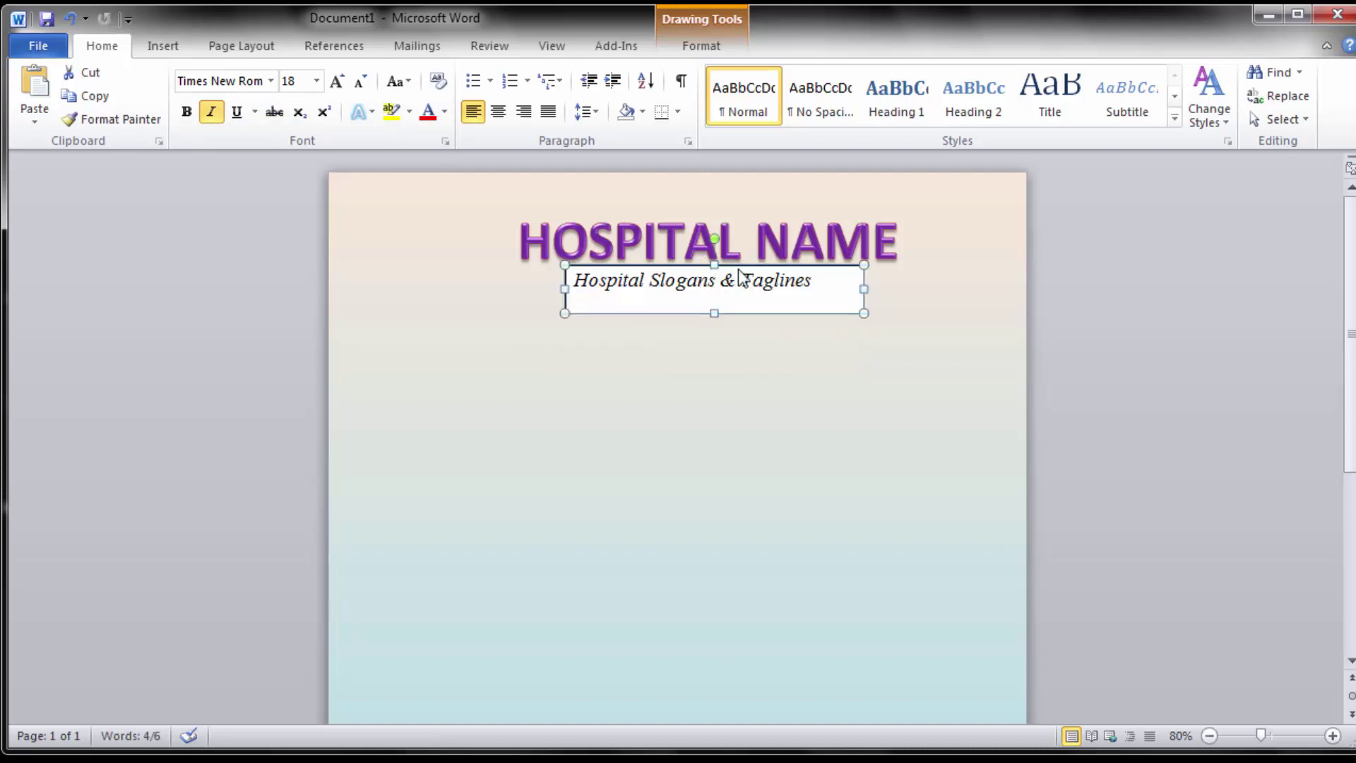
- Remove the tagline box's outline and background fill
{"action": "double_click", "coordinate": [689, 314]}
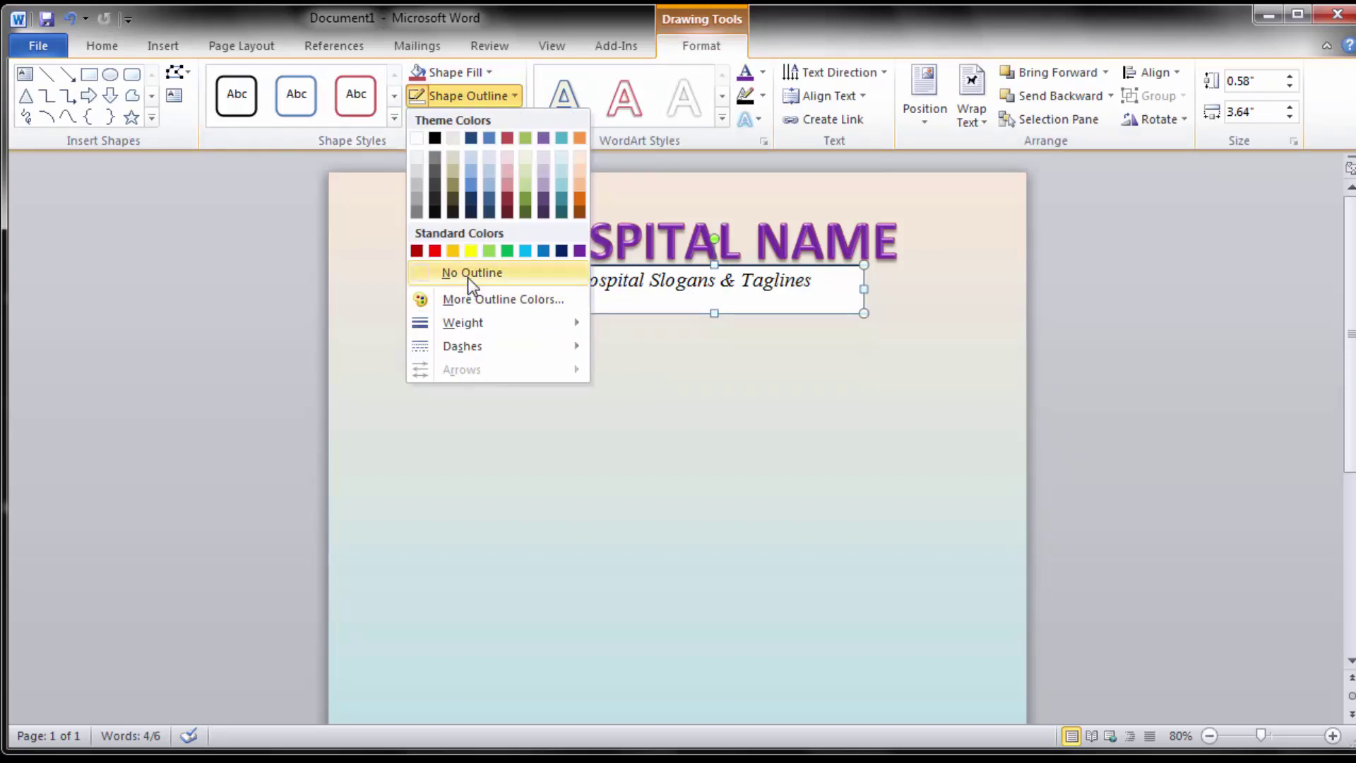
{"action": "left_click", "coordinate": [468, 276]}
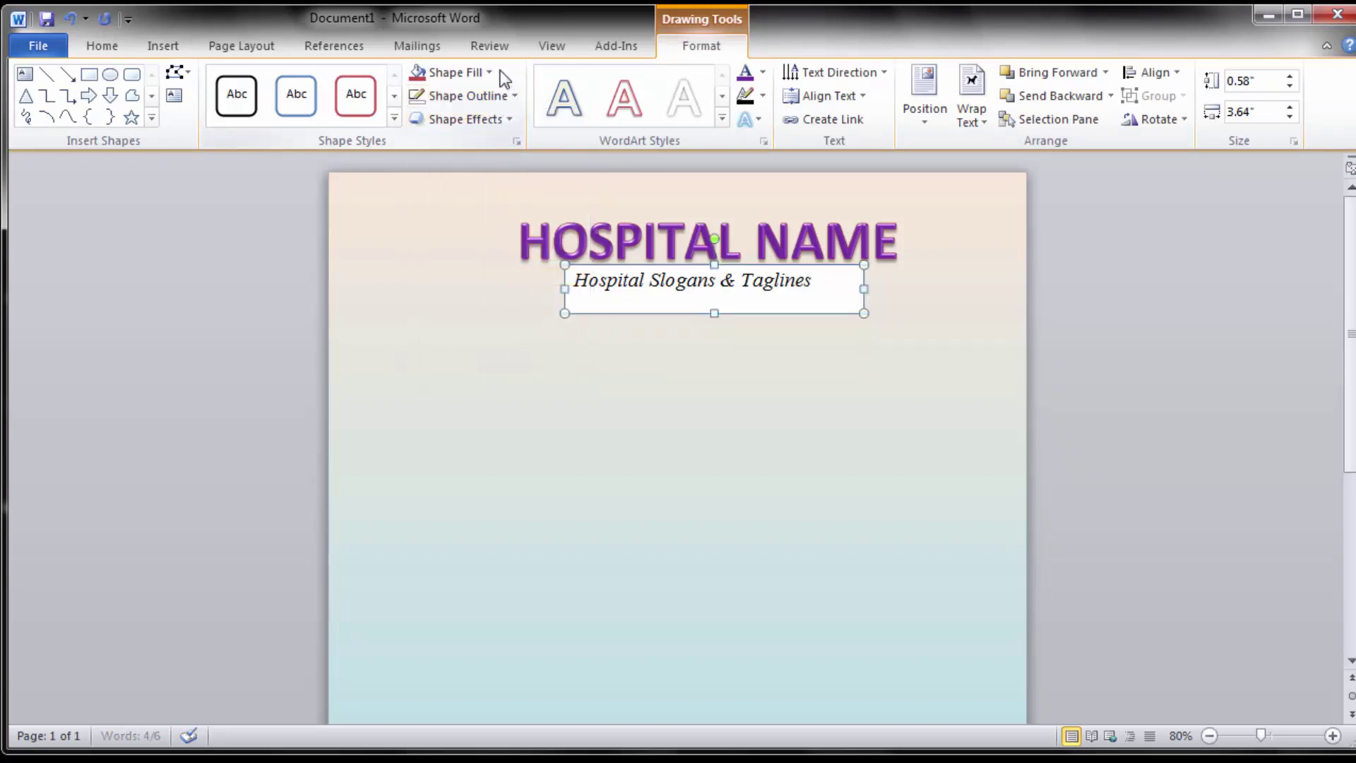
{"action": "left_click", "coordinate": [494, 71]}
{"action": "left_click", "coordinate": [459, 250]}
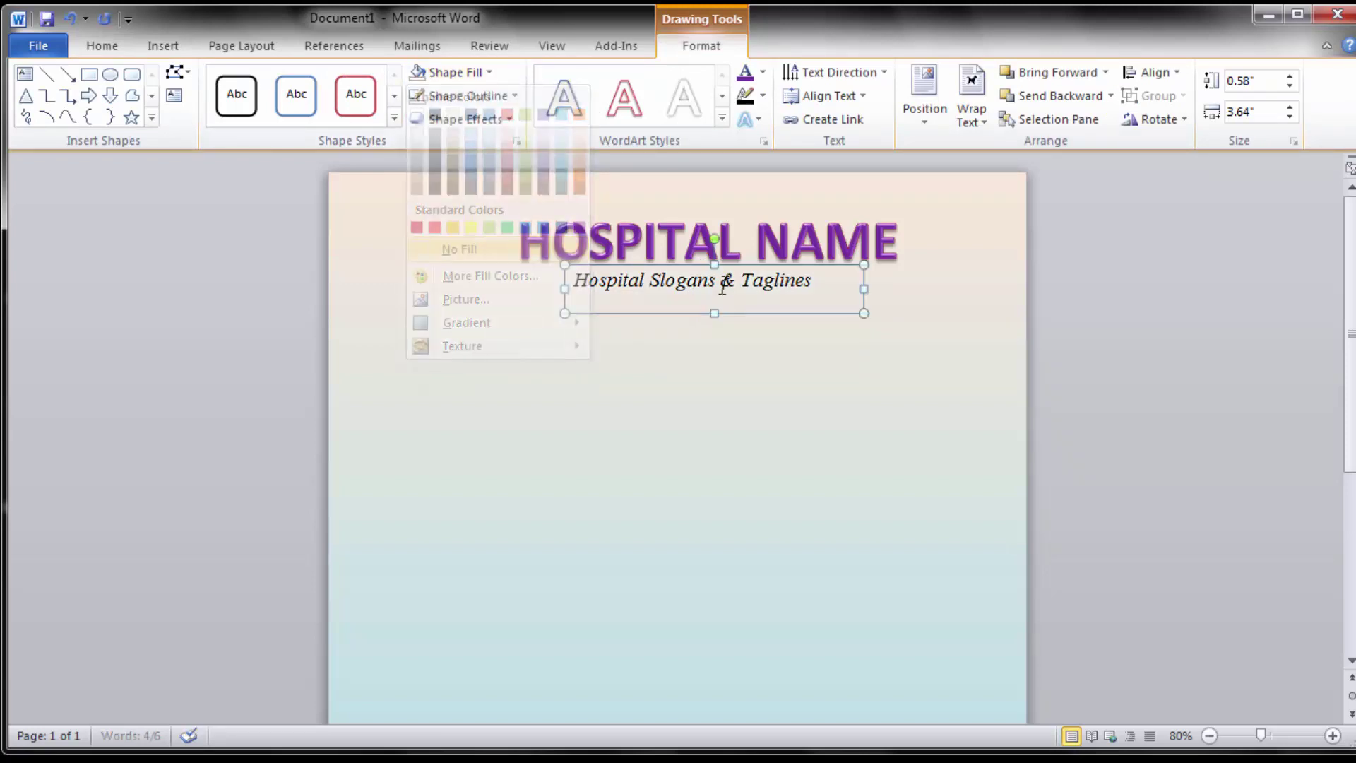
- Narrow the tagline box to 3.25", add a period after 'Taglines', and centre it
{"action": "left_click_drag", "start_coordinate": [706, 266], "coordinate": [722, 268]}
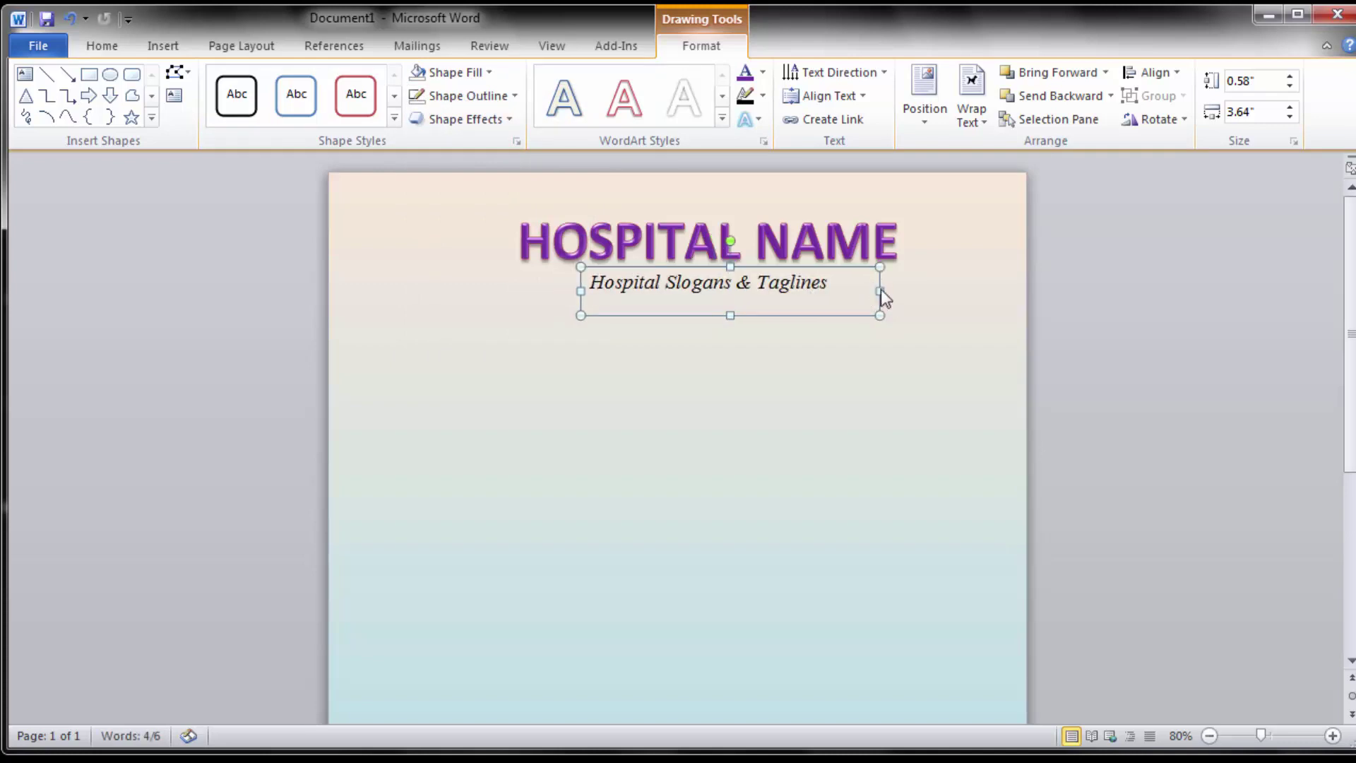
{"action": "left_click_drag", "start_coordinate": [879, 290], "coordinate": [848, 290]}
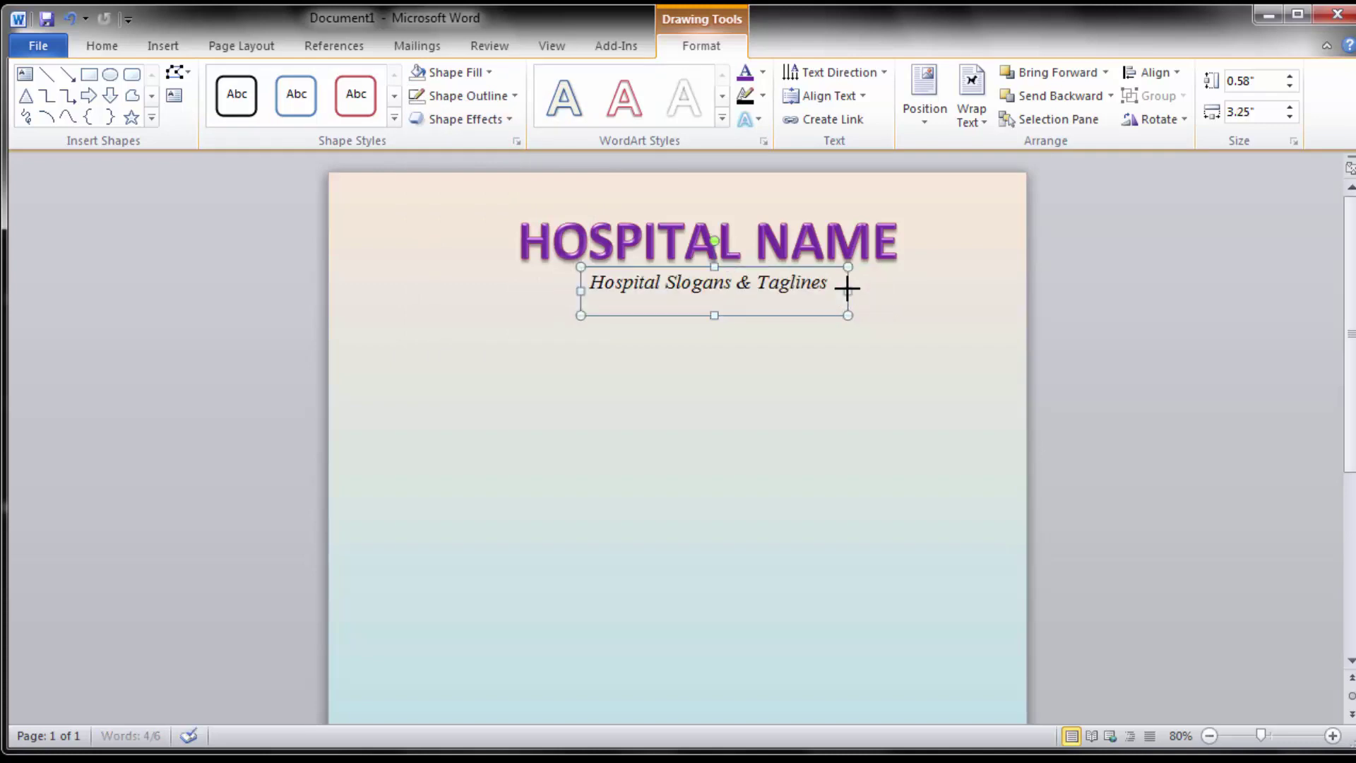
{"action": "left_click", "coordinate": [833, 284]}
{"action": "type", "text": "."}
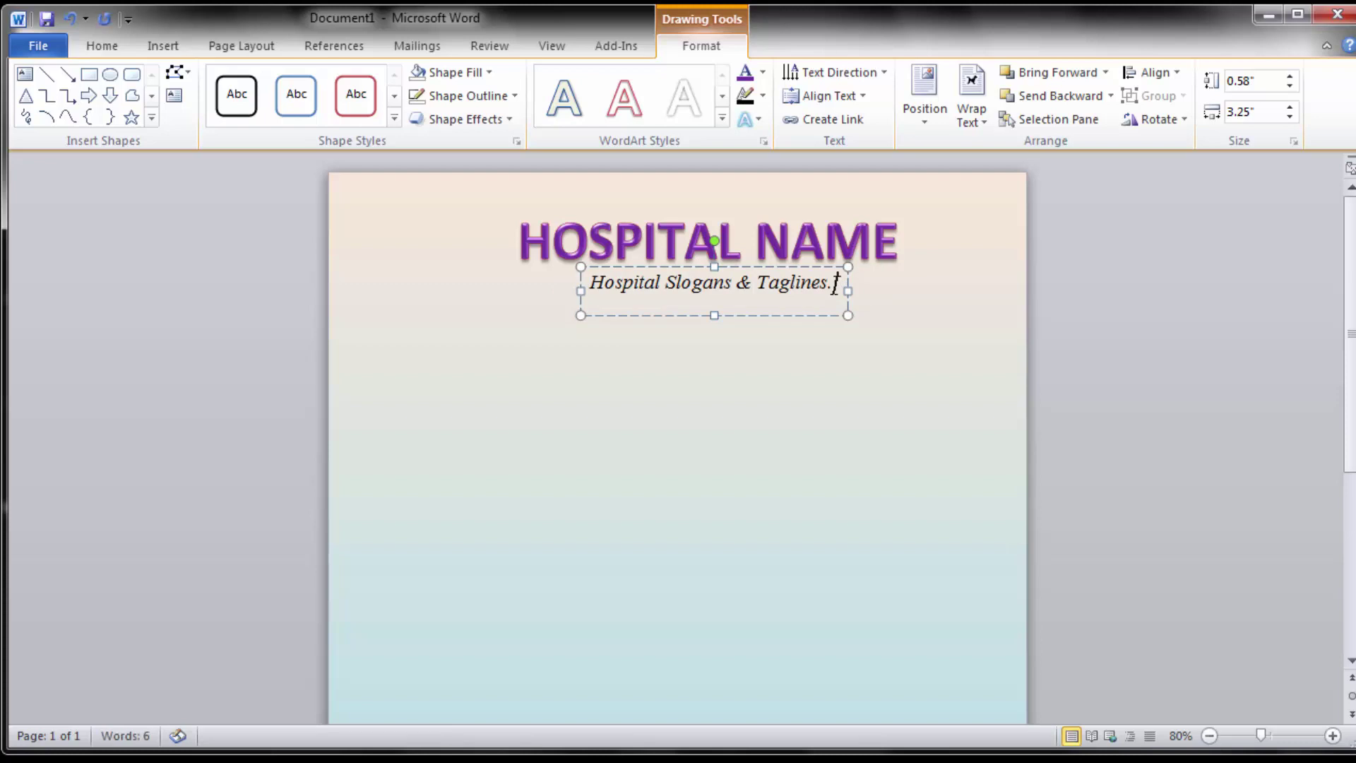
{"action": "left_click_drag", "start_coordinate": [733, 267], "coordinate": [727, 272]}
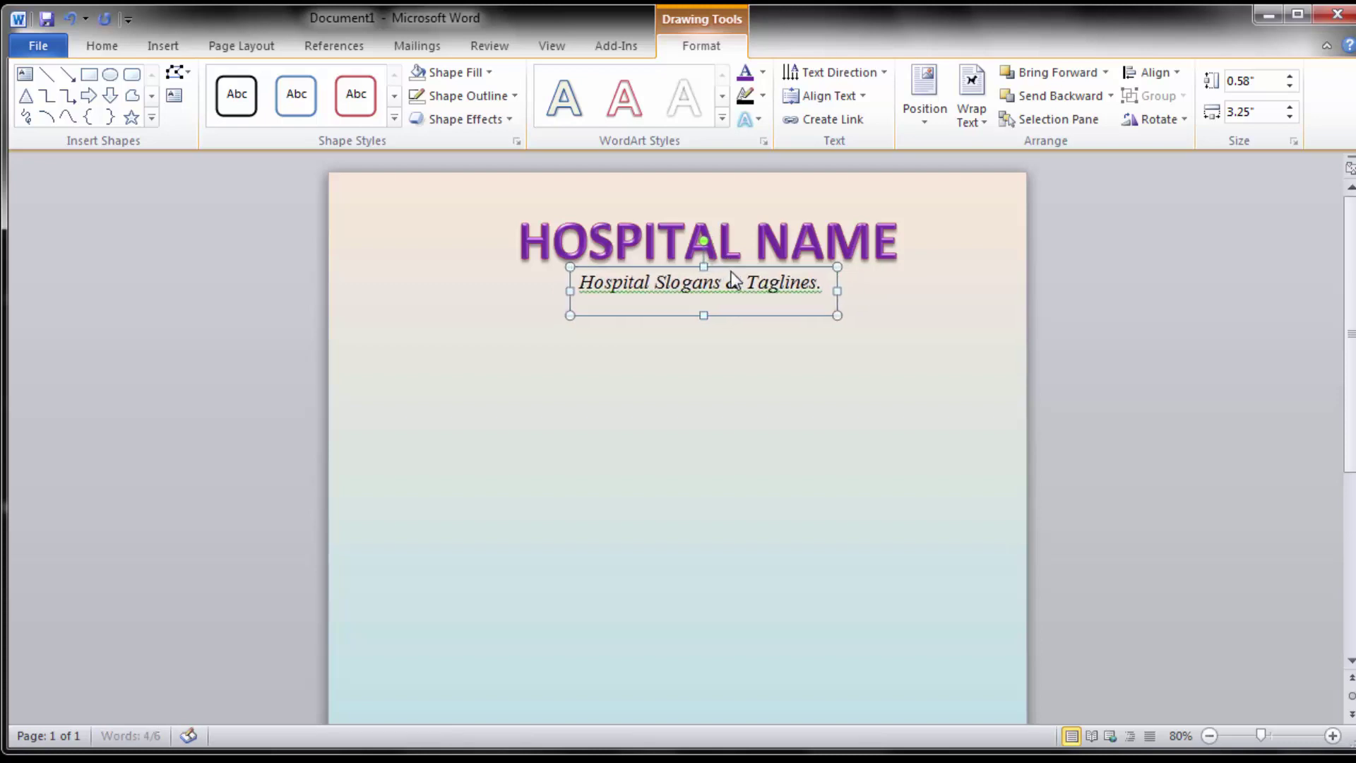
{"action": "left_click", "coordinate": [457, 349]}
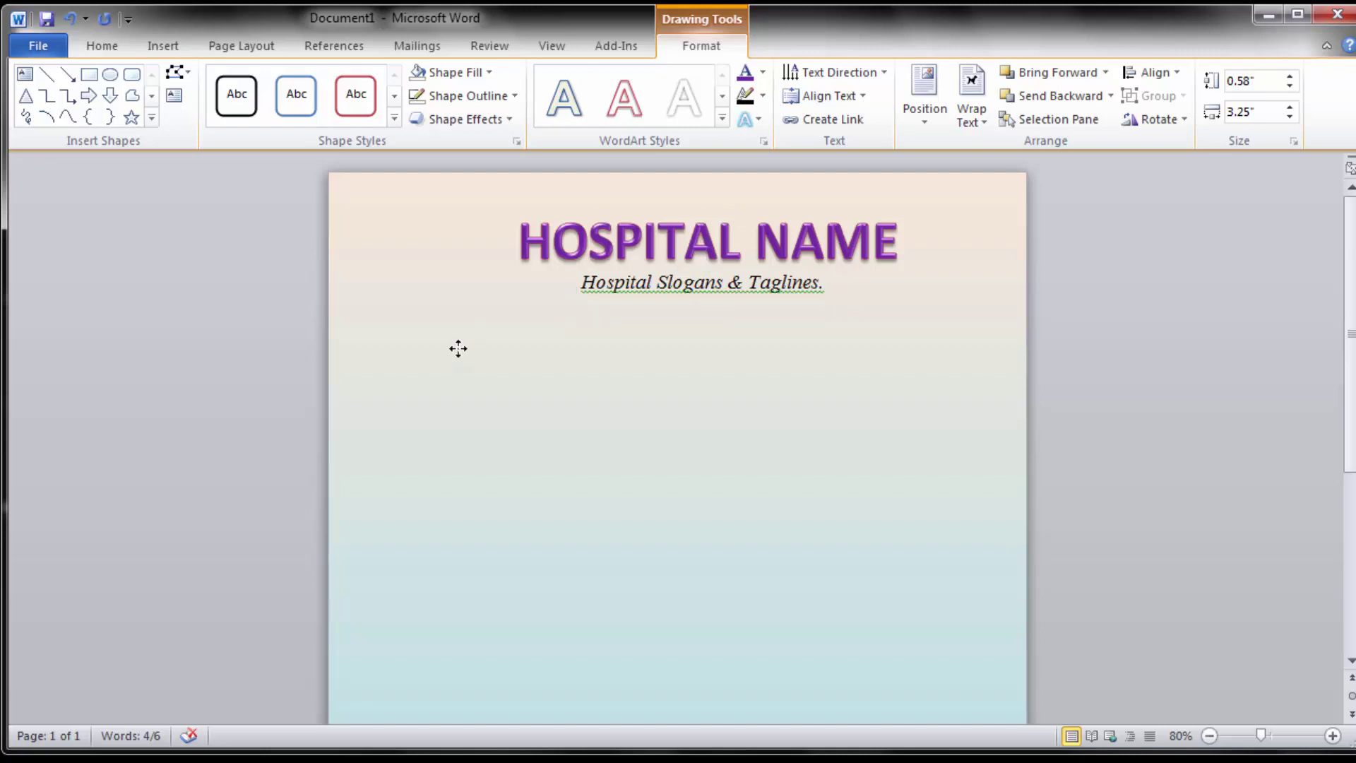
- Insert the 'Logo hospital' picture from the Desktop
{"action": "left_click", "coordinate": [163, 47]}
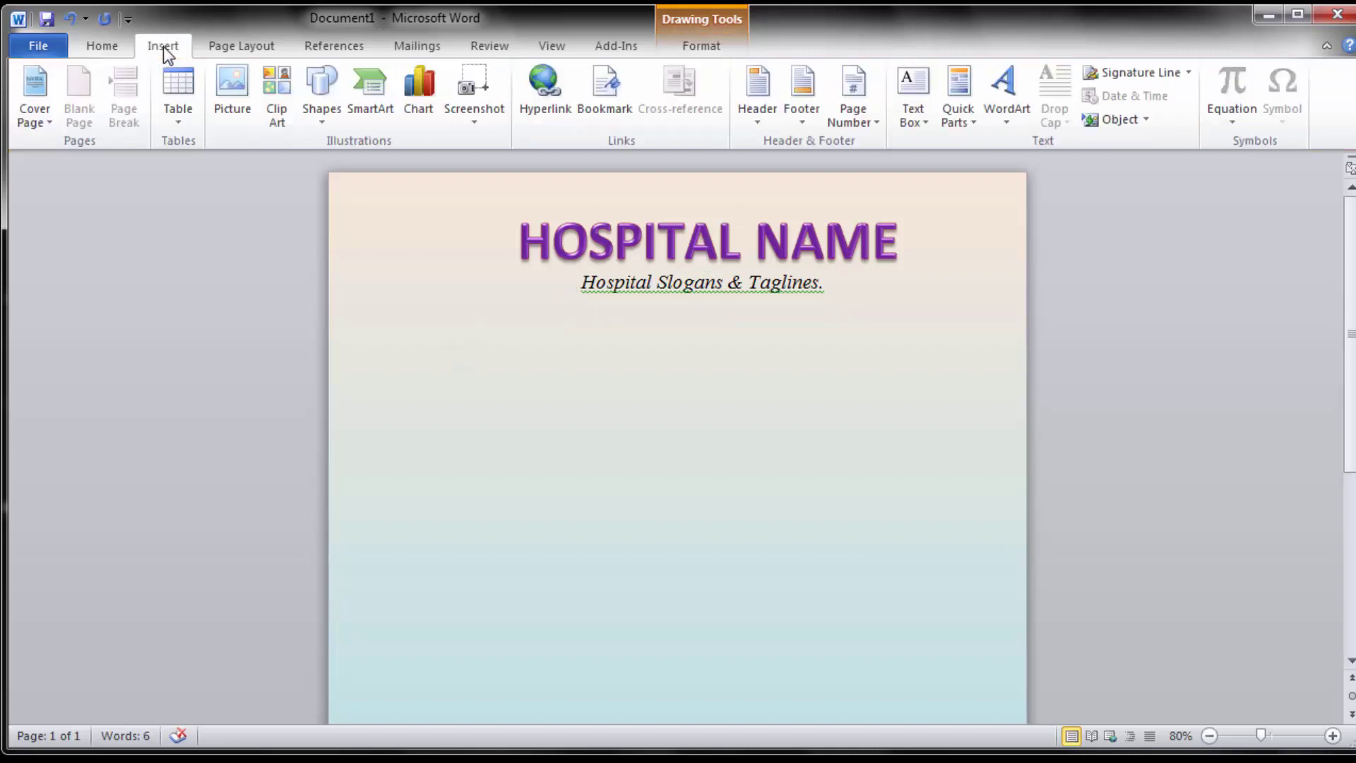
{"action": "left_click", "coordinate": [229, 113]}
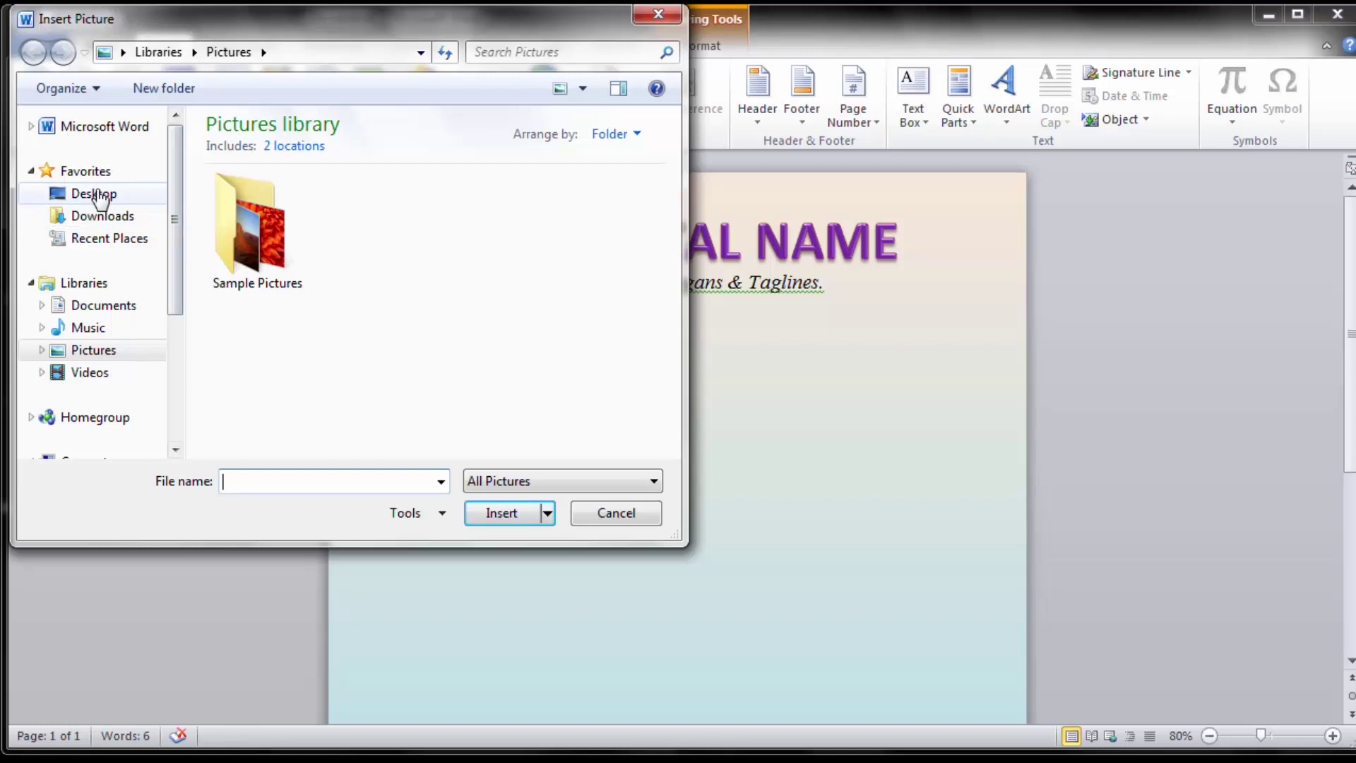
{"action": "left_click", "coordinate": [98, 195]}
{"action": "left_click_drag", "start_coordinate": [671, 201], "coordinate": [684, 394]}
{"action": "left_click", "coordinate": [336, 389]}
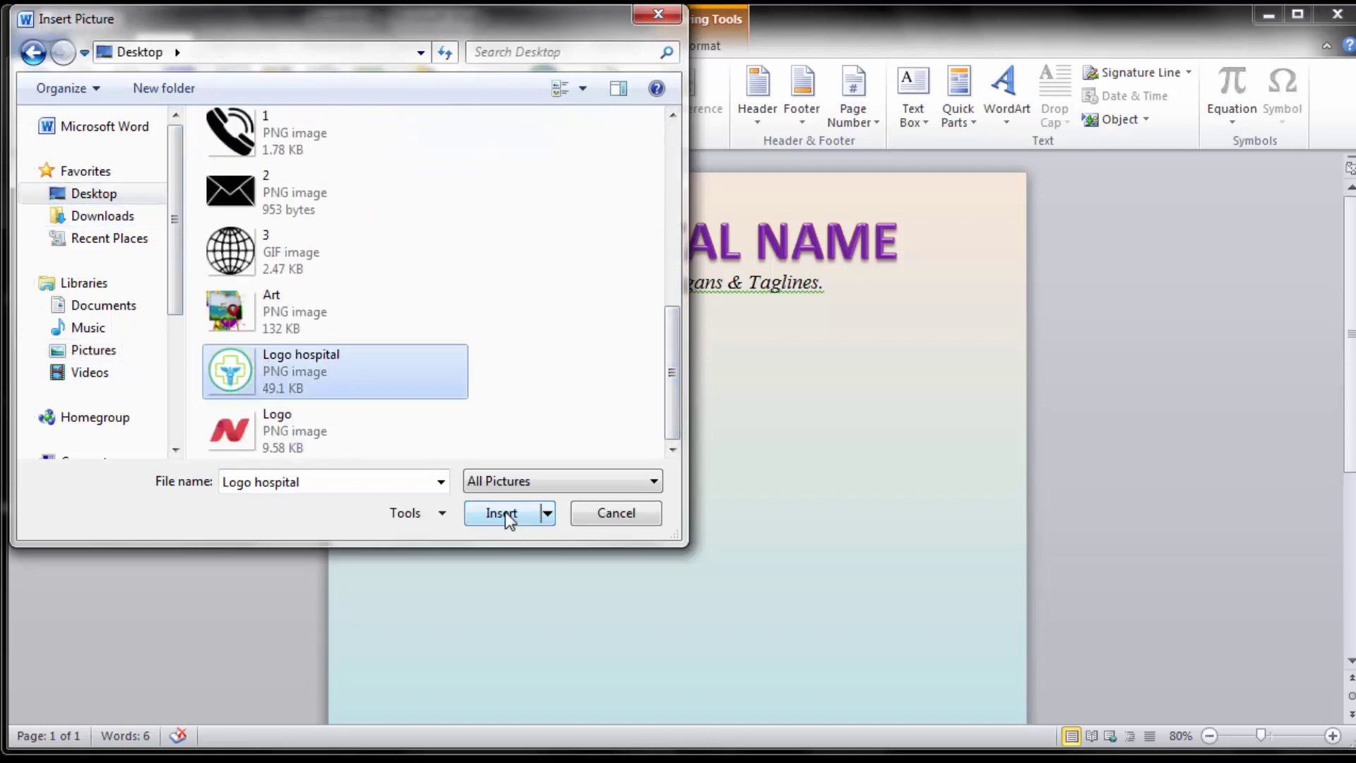
{"action": "left_click", "coordinate": [505, 516]}
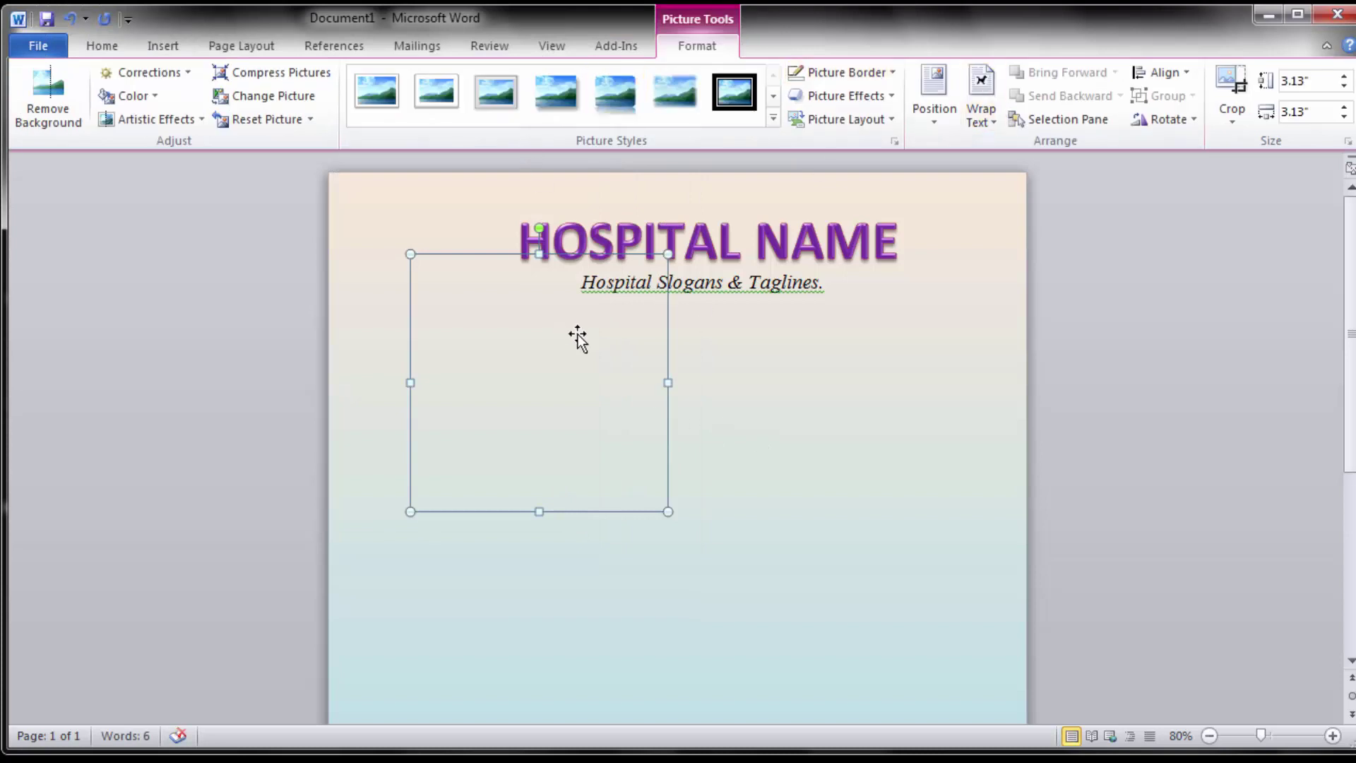
- Float the logo in front of text, shrink it to about 0.99", and place it left of the name
{"action": "left_click", "coordinate": [985, 113]}
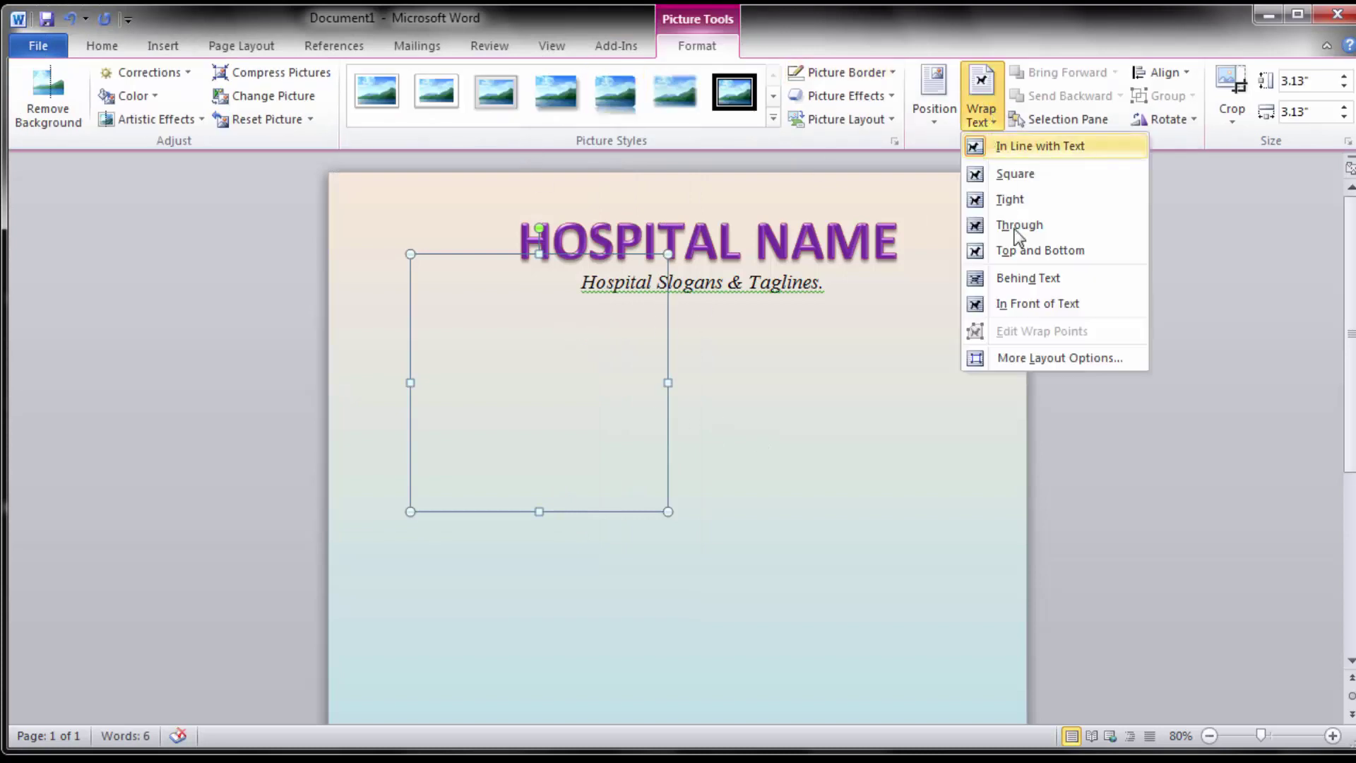
{"action": "left_click", "coordinate": [1037, 303]}
{"action": "mouse_move", "coordinate": [665, 513]}
{"action": "left_mouse_down"}
{"action": "mouse_move", "coordinate": [456, 287]}
{"action": "mouse_move", "coordinate": [485, 291]}
{"action": "left_mouse_up"}
{"action": "left_click_drag", "start_coordinate": [452, 247], "coordinate": [466, 254]}
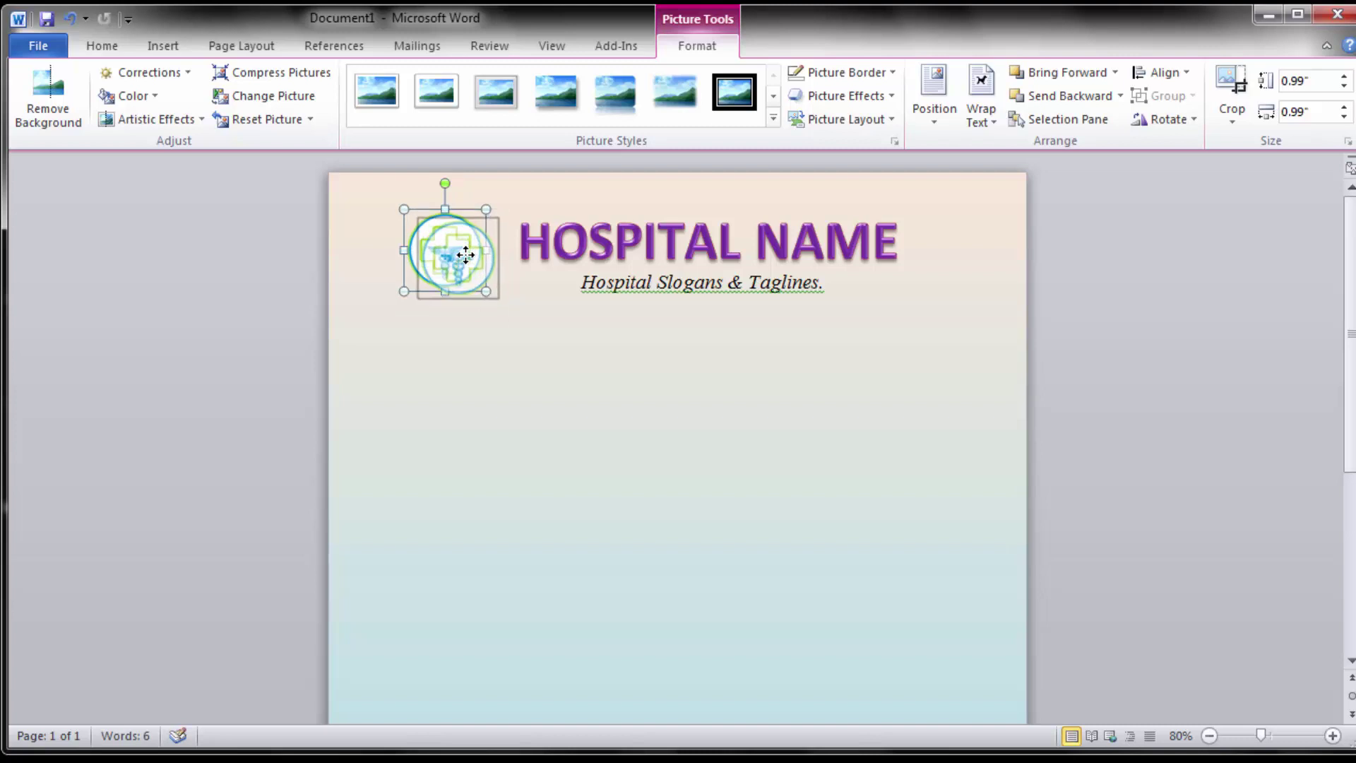
- Draw a horizontal line across the page just below the tagline
{"action": "left_click", "coordinate": [341, 432]}
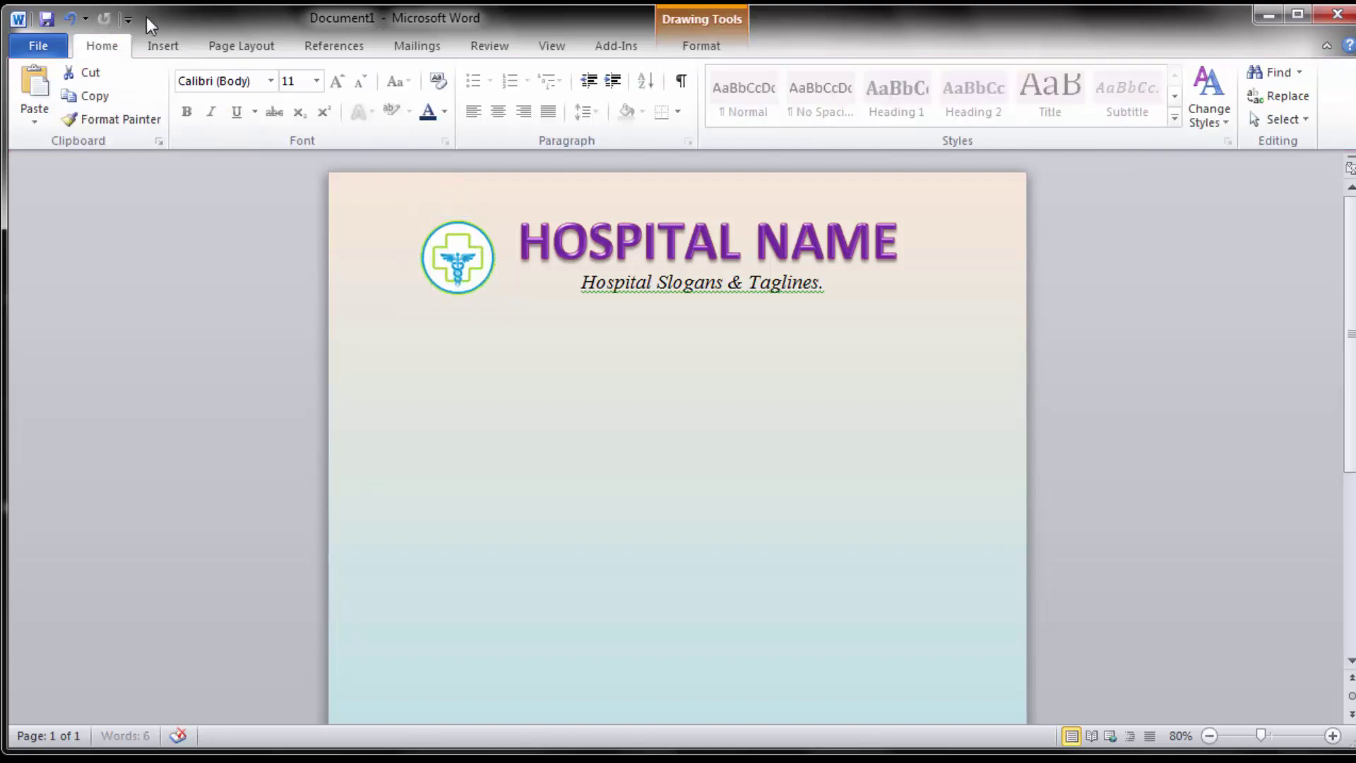
{"action": "left_click", "coordinate": [162, 46]}
{"action": "left_click", "coordinate": [321, 95]}
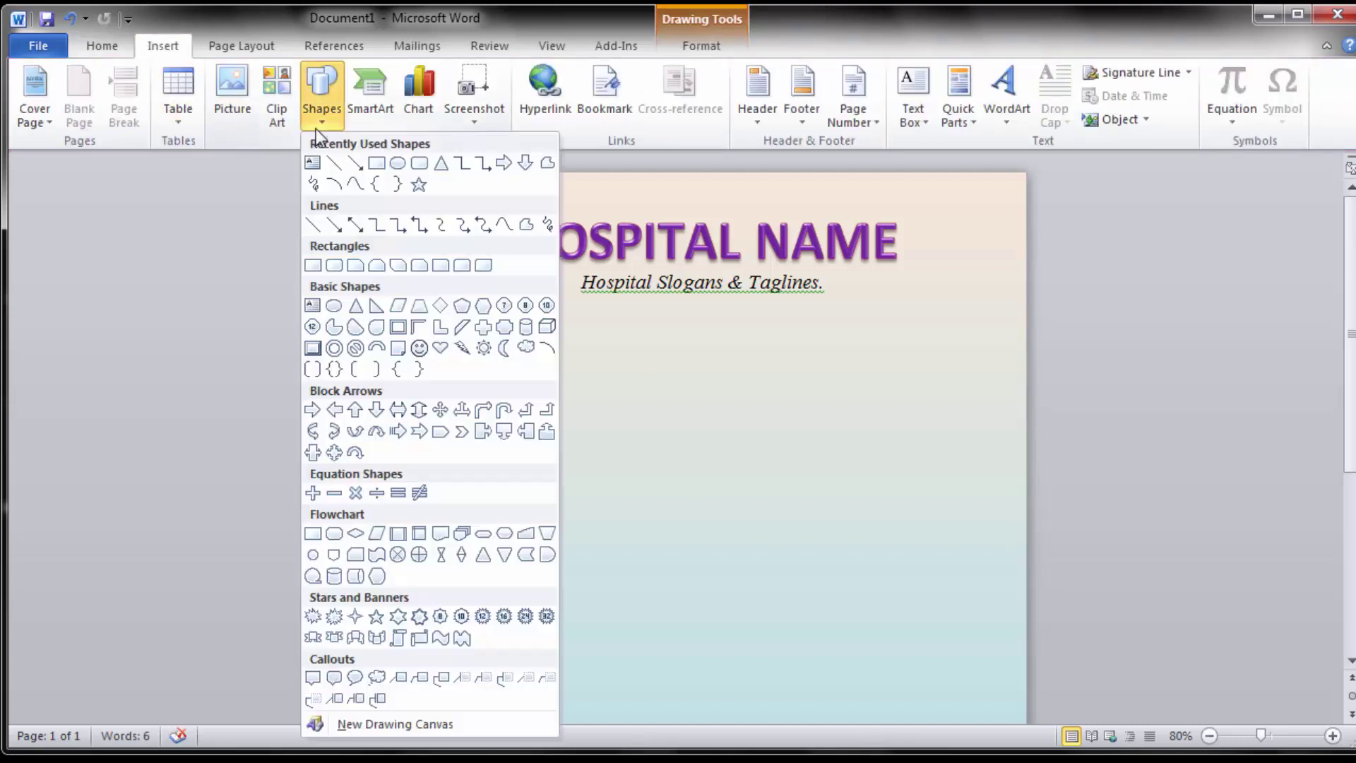
{"action": "left_click", "coordinate": [313, 225]}
{"action": "left_click_drag", "start_coordinate": [371, 337], "coordinate": [1026, 336]}
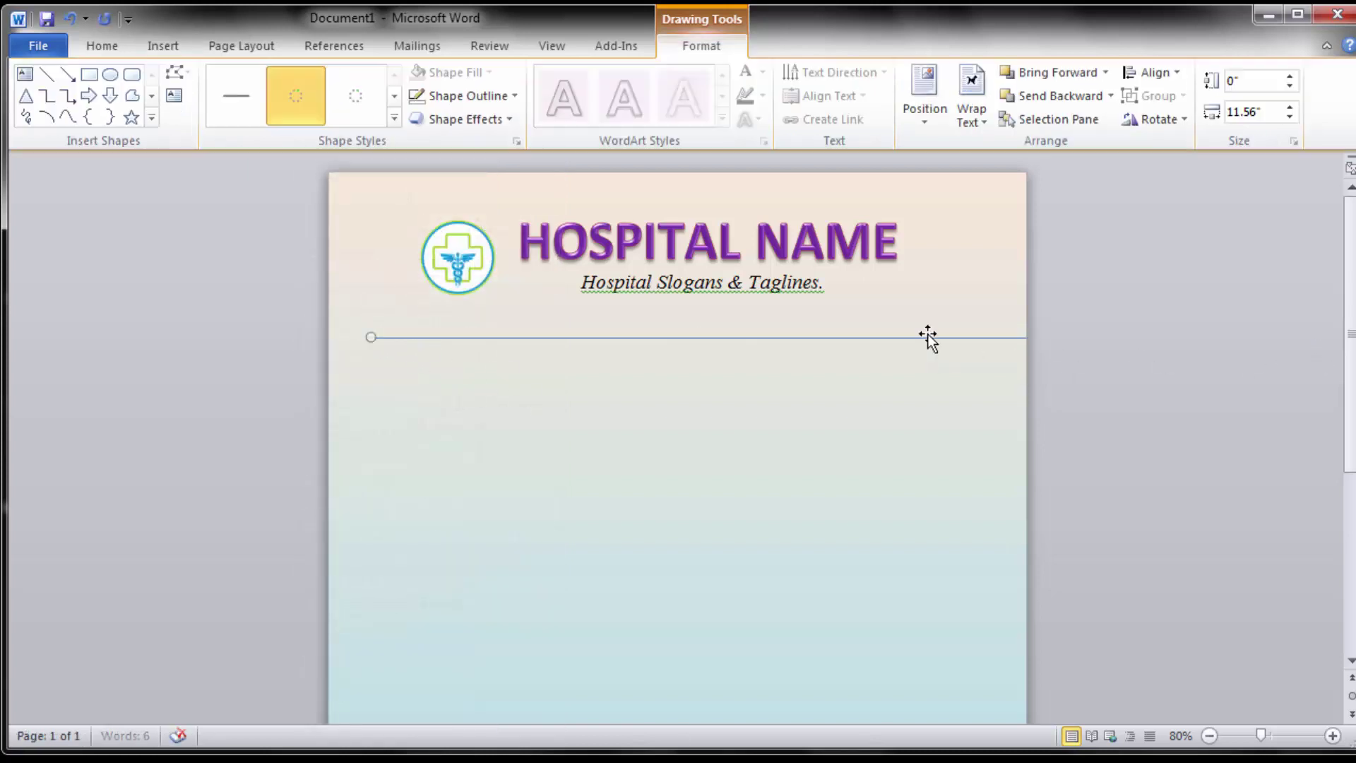
{"action": "mouse_move", "coordinate": [557, 339]}
{"action": "left_mouse_down"}
{"action": "mouse_move", "coordinate": [497, 328]}
{"action": "mouse_move", "coordinate": [626, 342]}
{"action": "mouse_move", "coordinate": [511, 309]}
{"action": "left_mouse_up"}
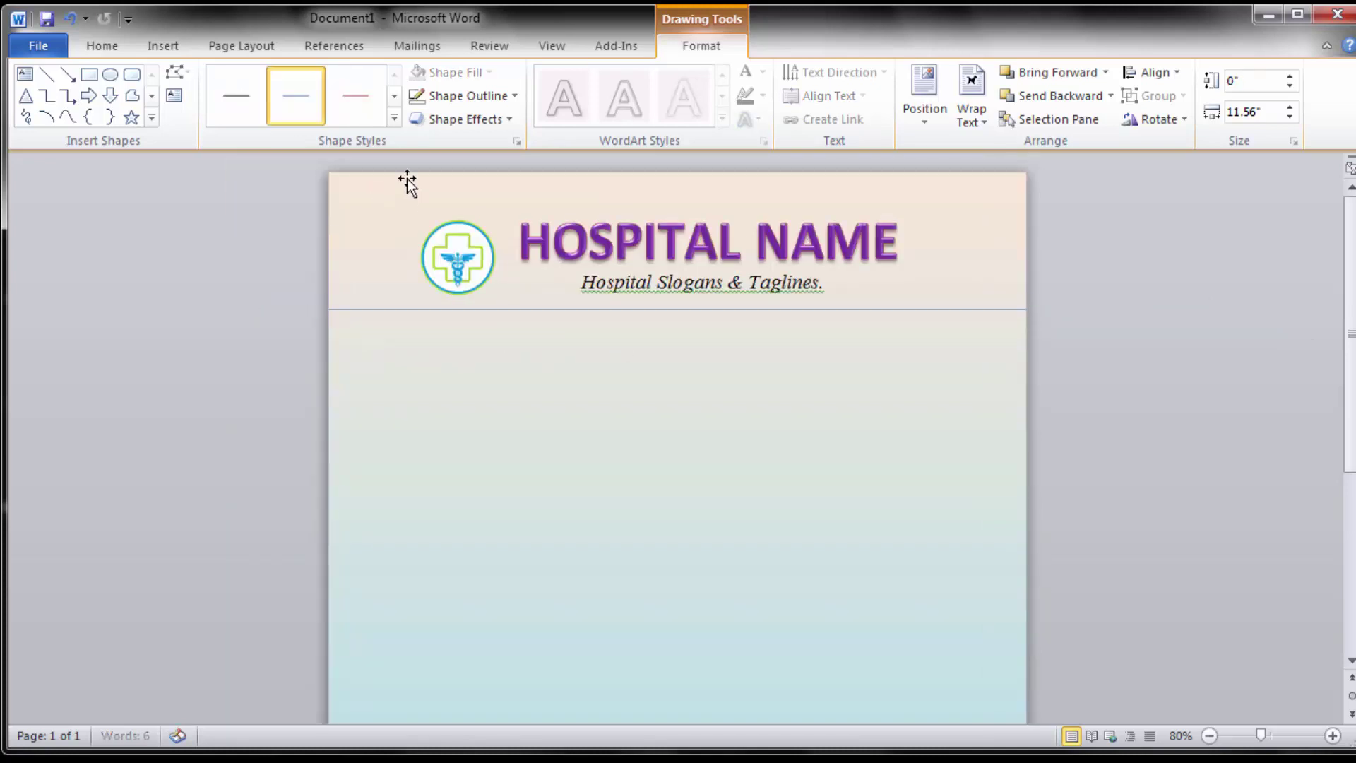
- Give the divider a thick black line style and nudge it up slightly
{"action": "left_click", "coordinate": [243, 102]}
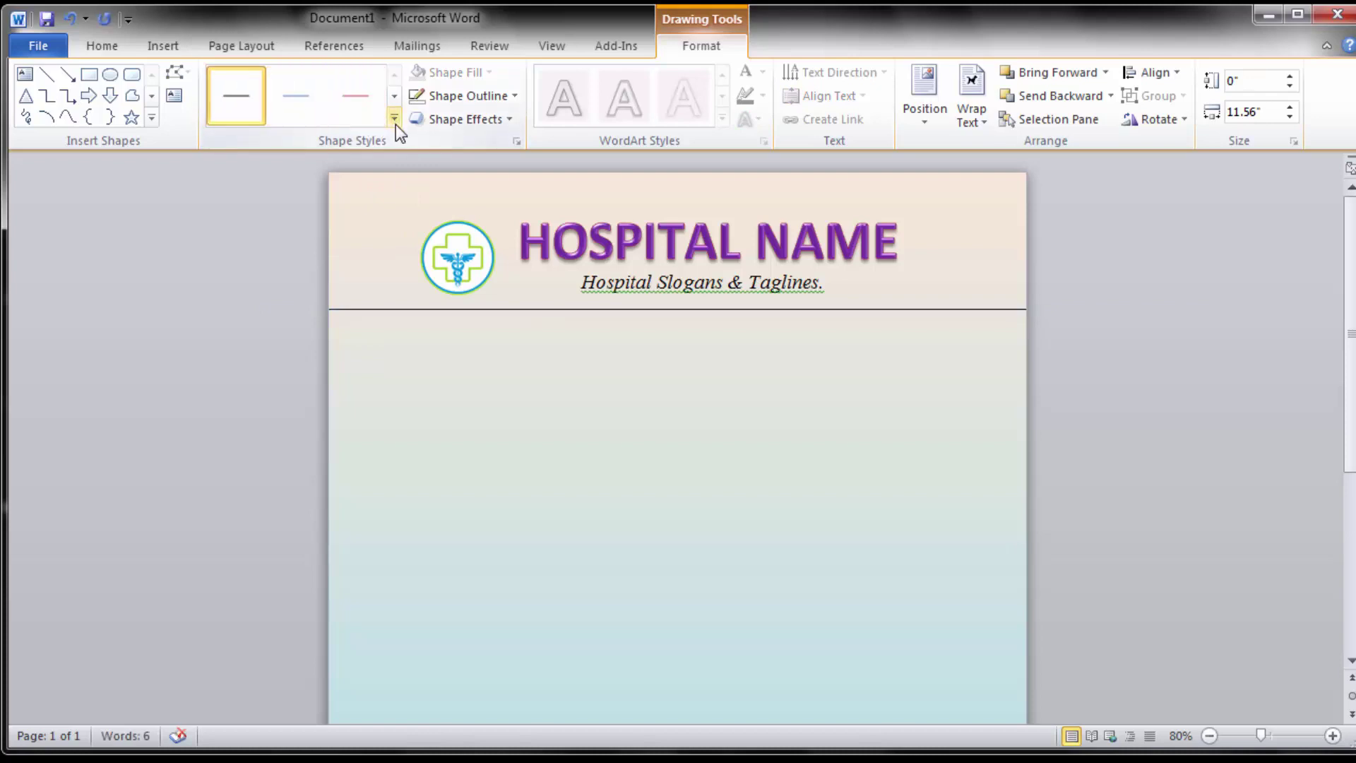
{"action": "left_click", "coordinate": [396, 119]}
{"action": "left_click", "coordinate": [237, 213]}
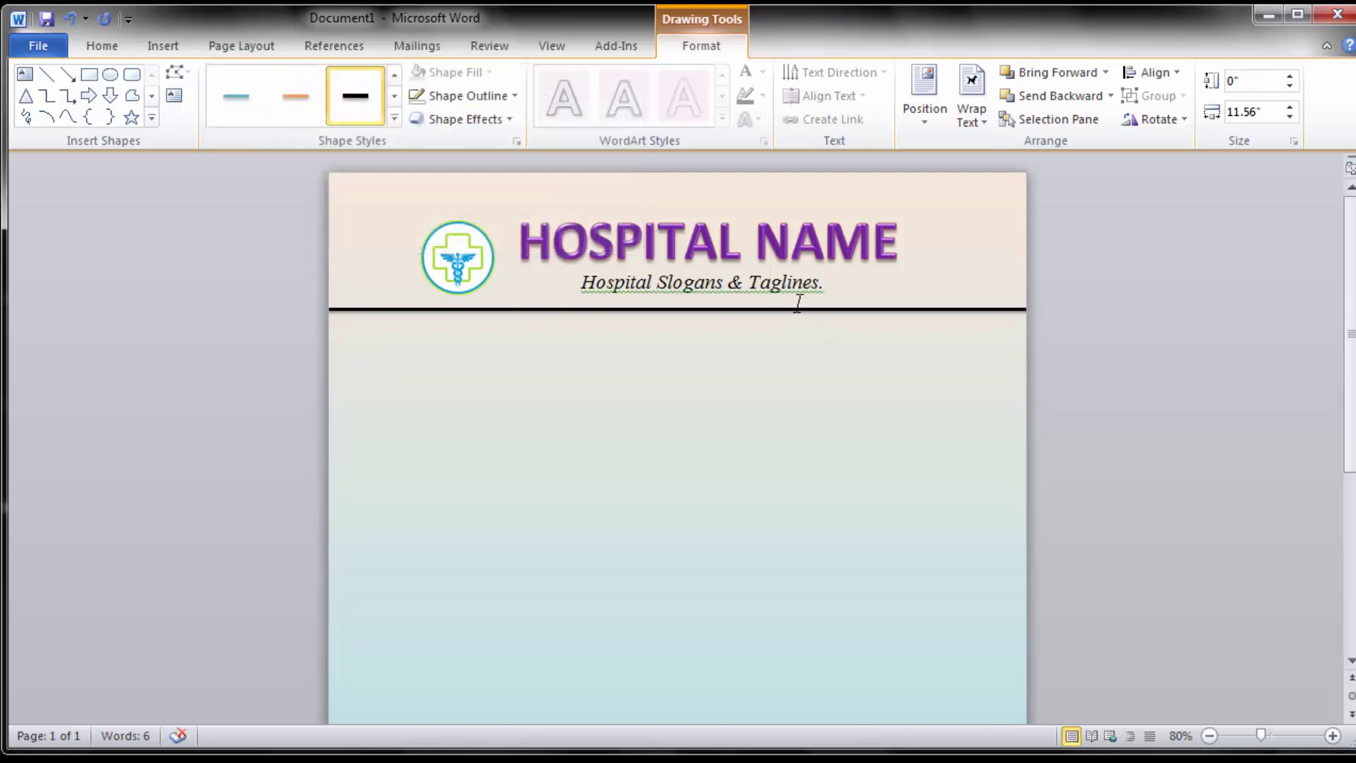
{"action": "key", "text": "Up"}
{"action": "key", "text": "Up"}
{"action": "key", "text": "Up"}
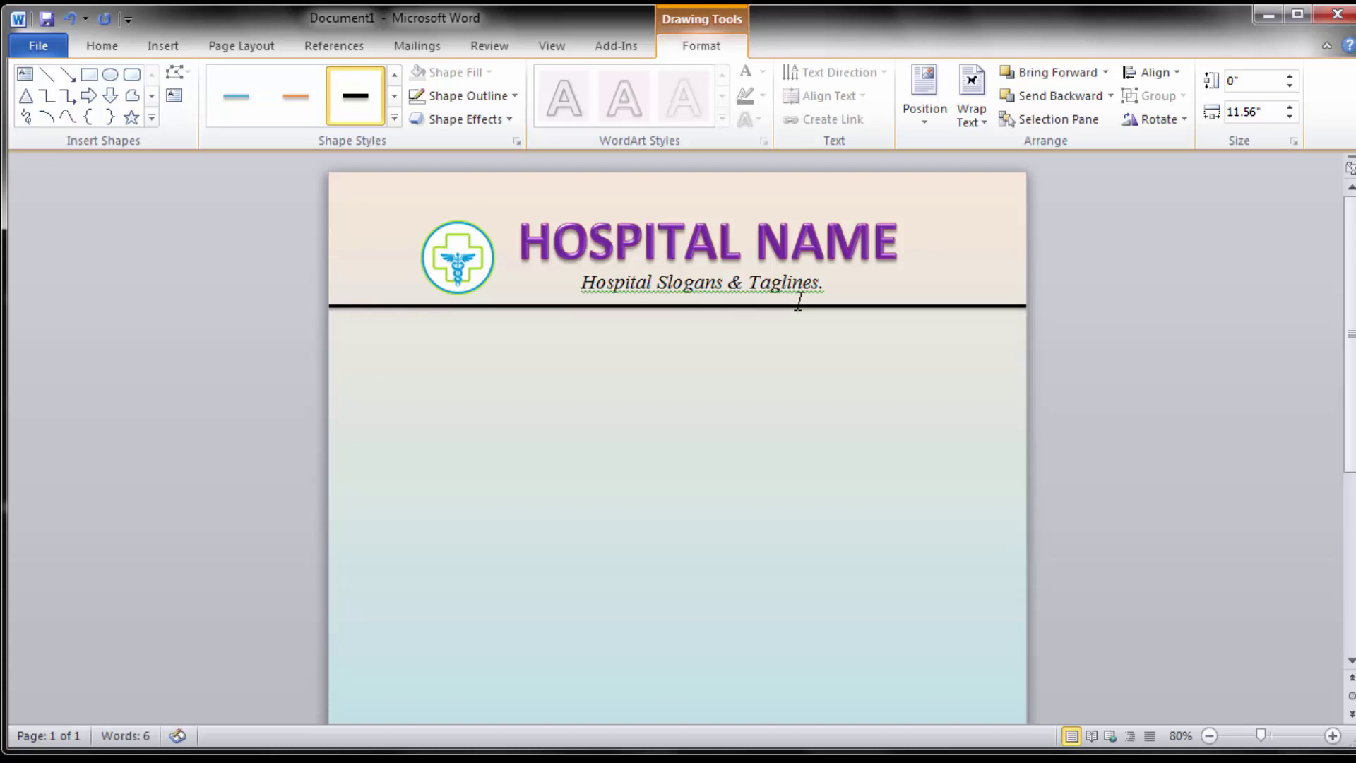
{"action": "scroll", "coordinate": [747, 391], "scroll_direction": "down", "scroll_amount": 3}
{"action": "scroll", "coordinate": [793, 510], "scroll_direction": "down", "scroll_amount": 2}
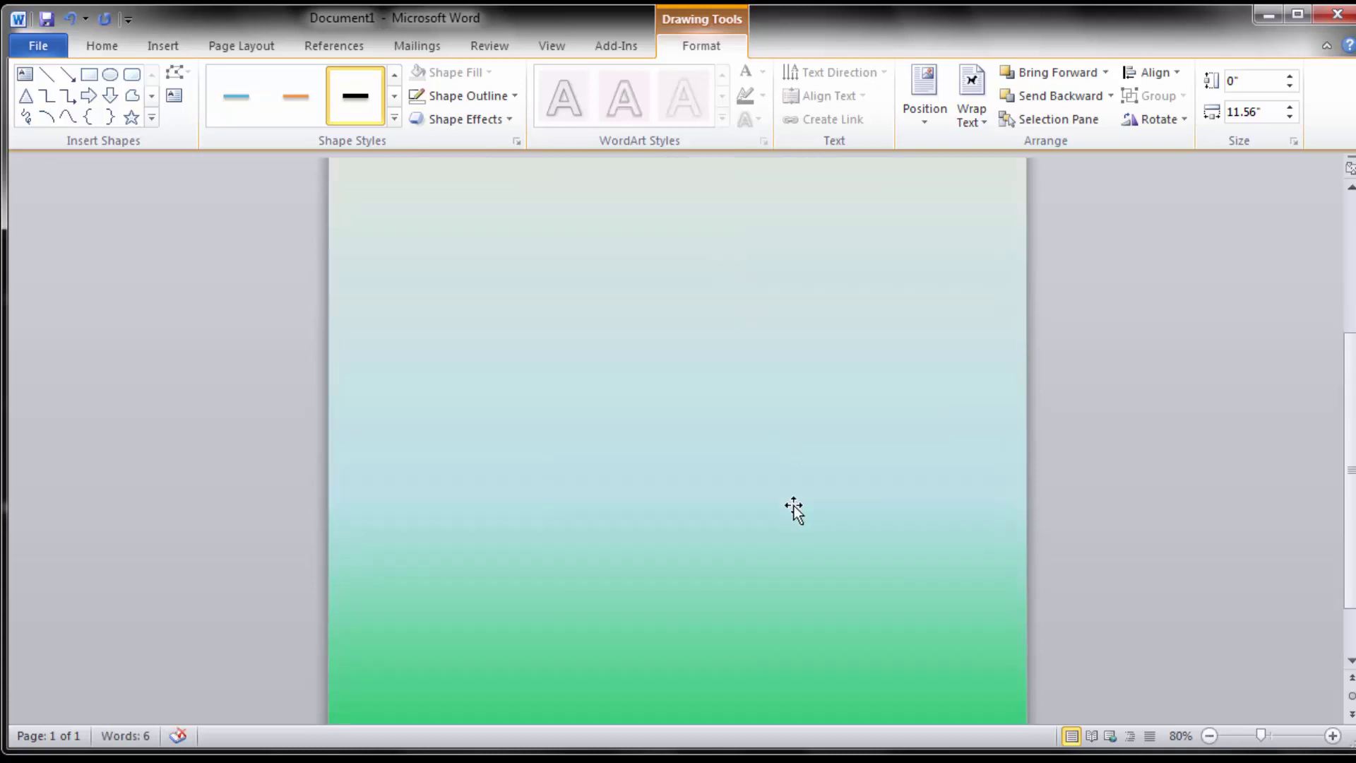
{"action": "scroll", "coordinate": [793, 509], "scroll_direction": "down", "scroll_amount": 1}
- Insert a simple text box low on the page, stretched to 7.88" by 0.68", and select its placeholder
{"action": "left_click", "coordinate": [403, 351]}
{"action": "left_click", "coordinate": [169, 46]}
{"action": "left_click", "coordinate": [912, 99]}
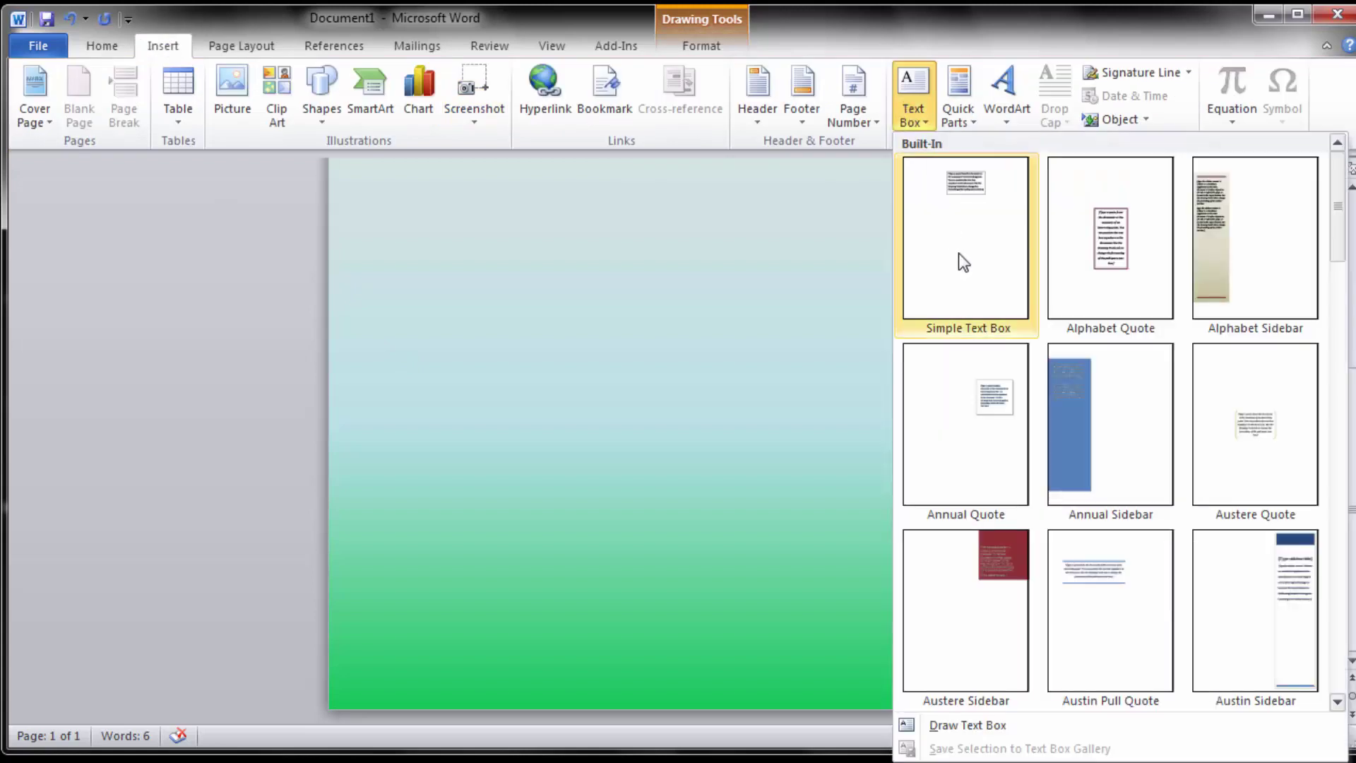
{"action": "left_click", "coordinate": [959, 253]}
{"action": "left_click_drag", "start_coordinate": [705, 199], "coordinate": [633, 551]}
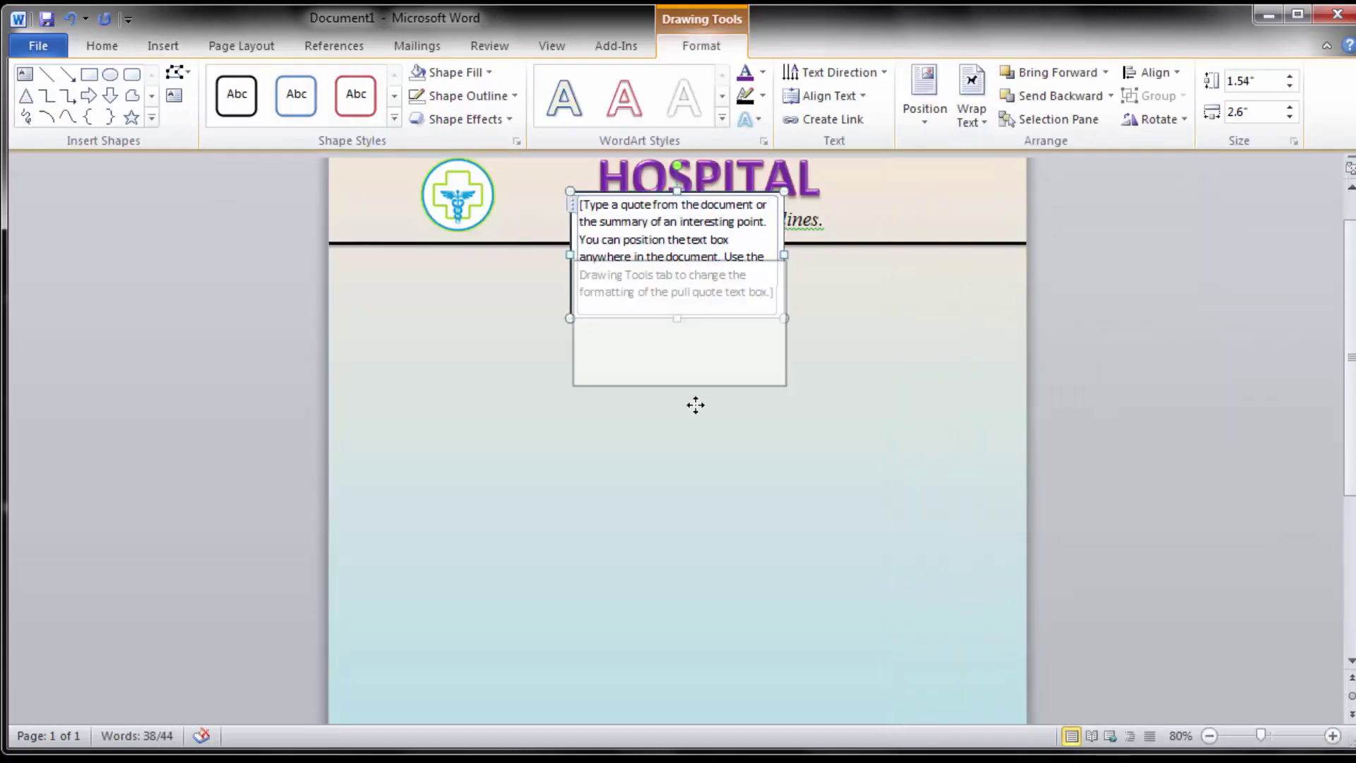
{"action": "left_click_drag", "start_coordinate": [710, 605], "coordinate": [1144, 602]}
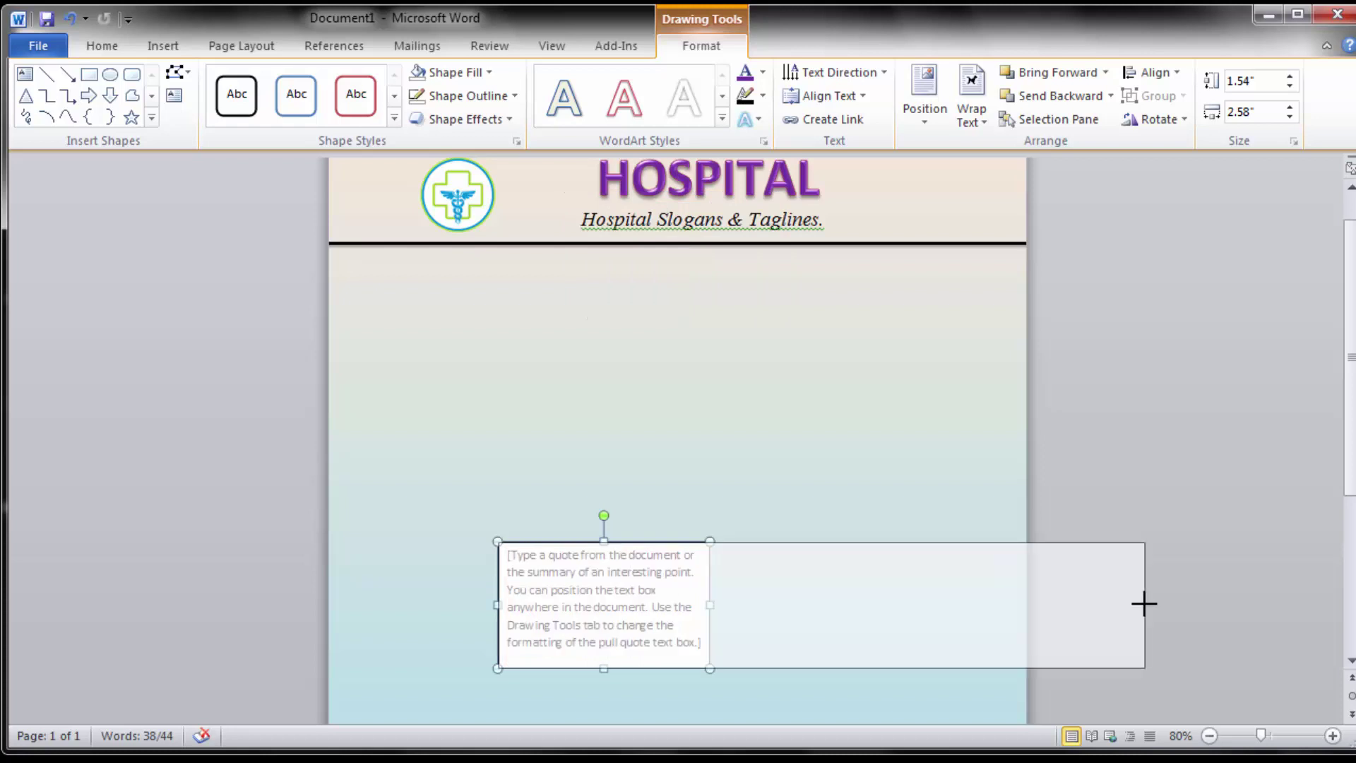
{"action": "left_click", "coordinate": [646, 557]}
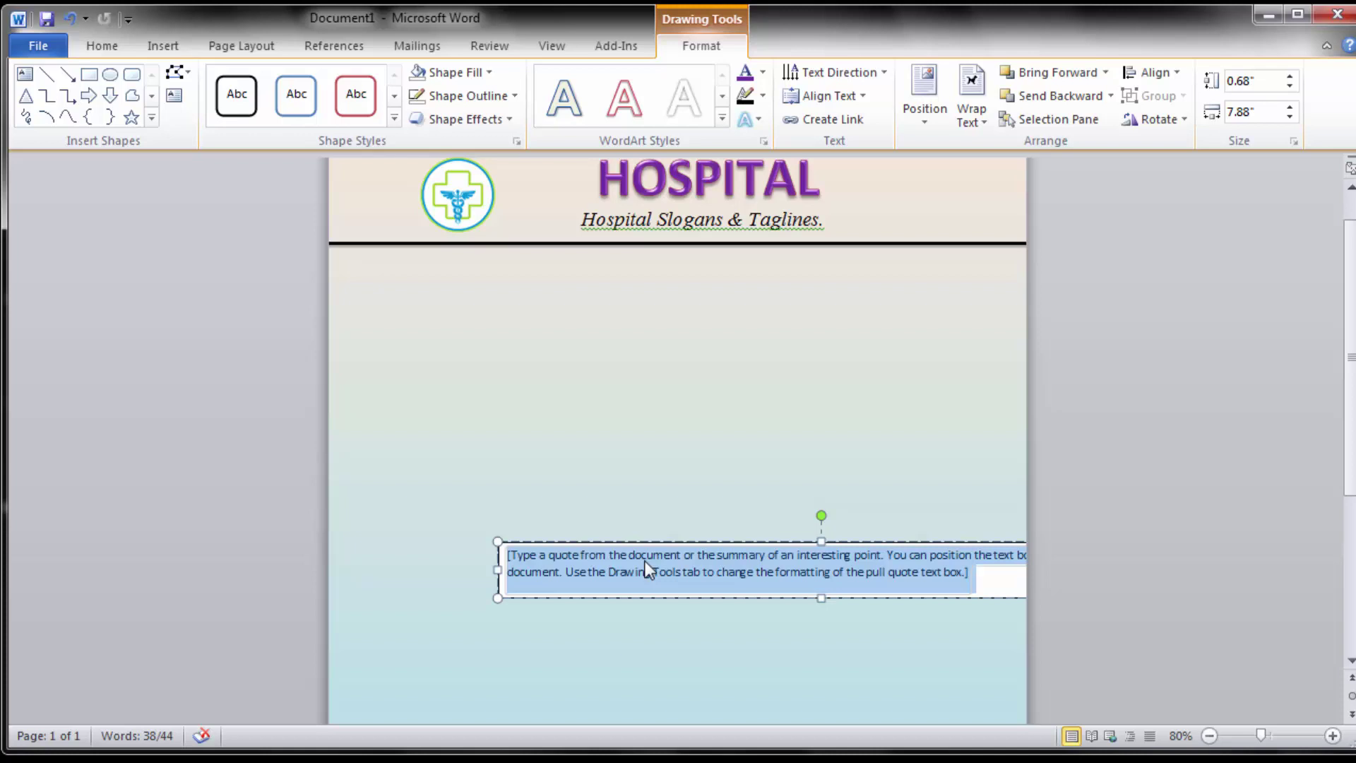
- Type the phone, fax and address line, then start a second line with the e-mail address, undoing its auto-link
{"action": "type", "text": "Phone"}
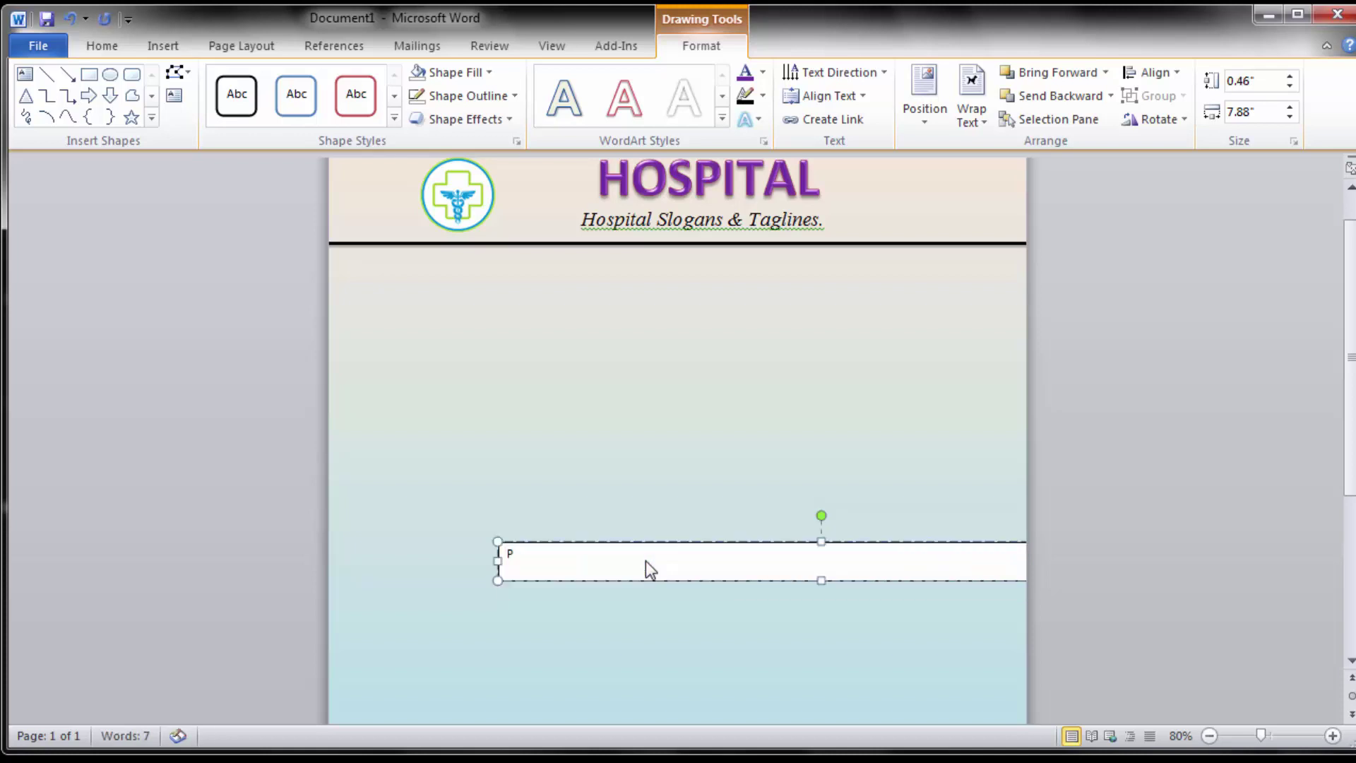
{"action": "type", "text": " : "}
{"action": "type", "text": "+123 456 789,  Fa"}
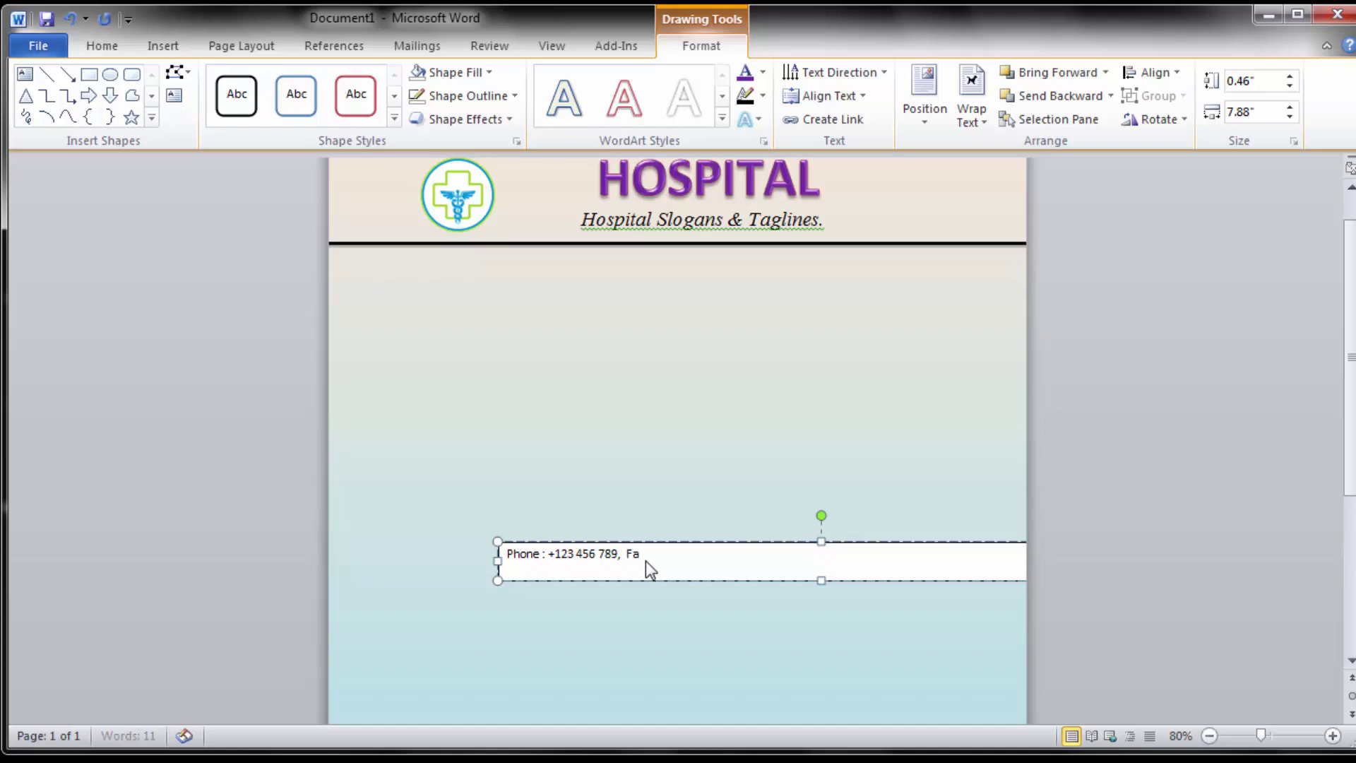
{"action": "type", "text": "x : 12345"}
{"action": "type", "text": "6789,"}
{"action": "type", "text": " Ad"}
{"action": "type", "text": "dress : Address Here"}
{"action": "key", "text": "Return"}
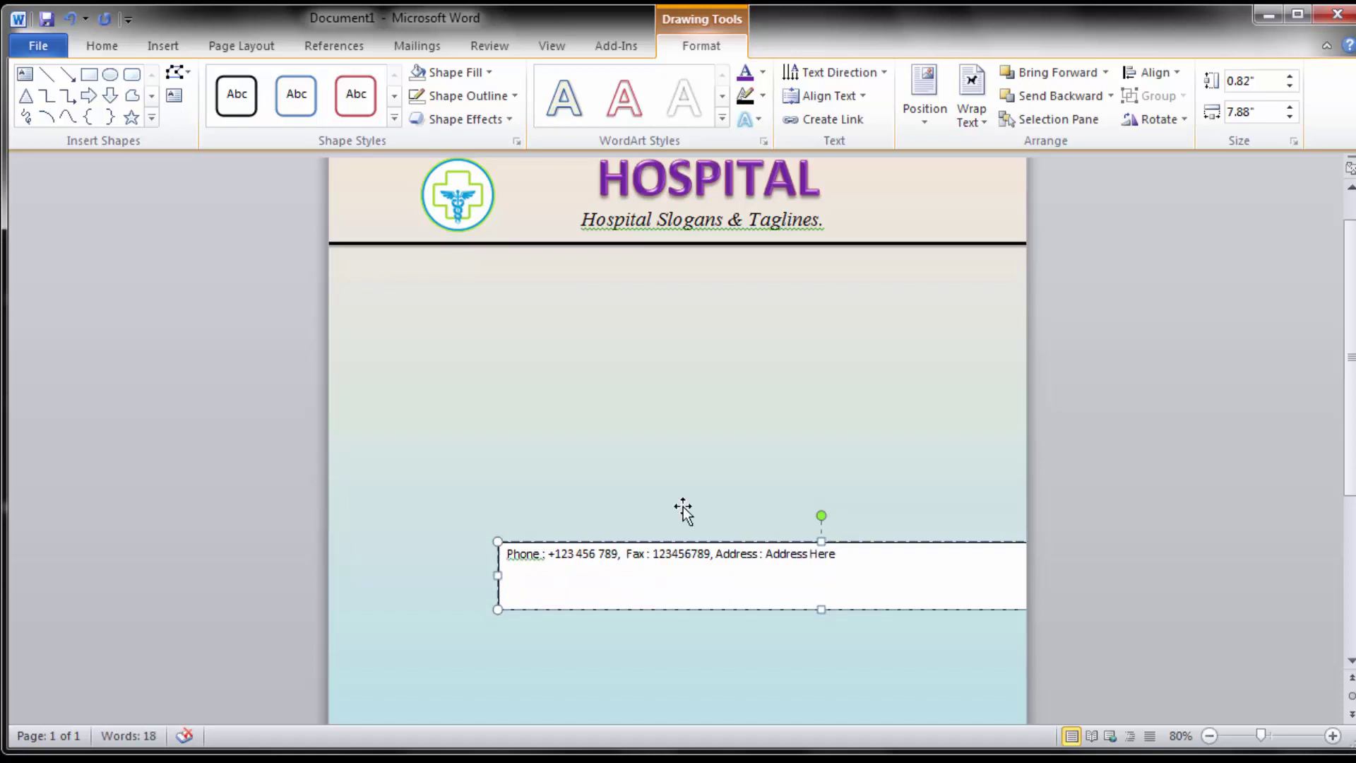
{"action": "type", "text": "Mail"}
{"action": "type", "text": " : ho"}
{"action": "type", "text": "is"}
{"action": "key", "text": "BackSpace"}
{"action": "key", "text": "BackSpace"}
{"action": "type", "text": "spita"}
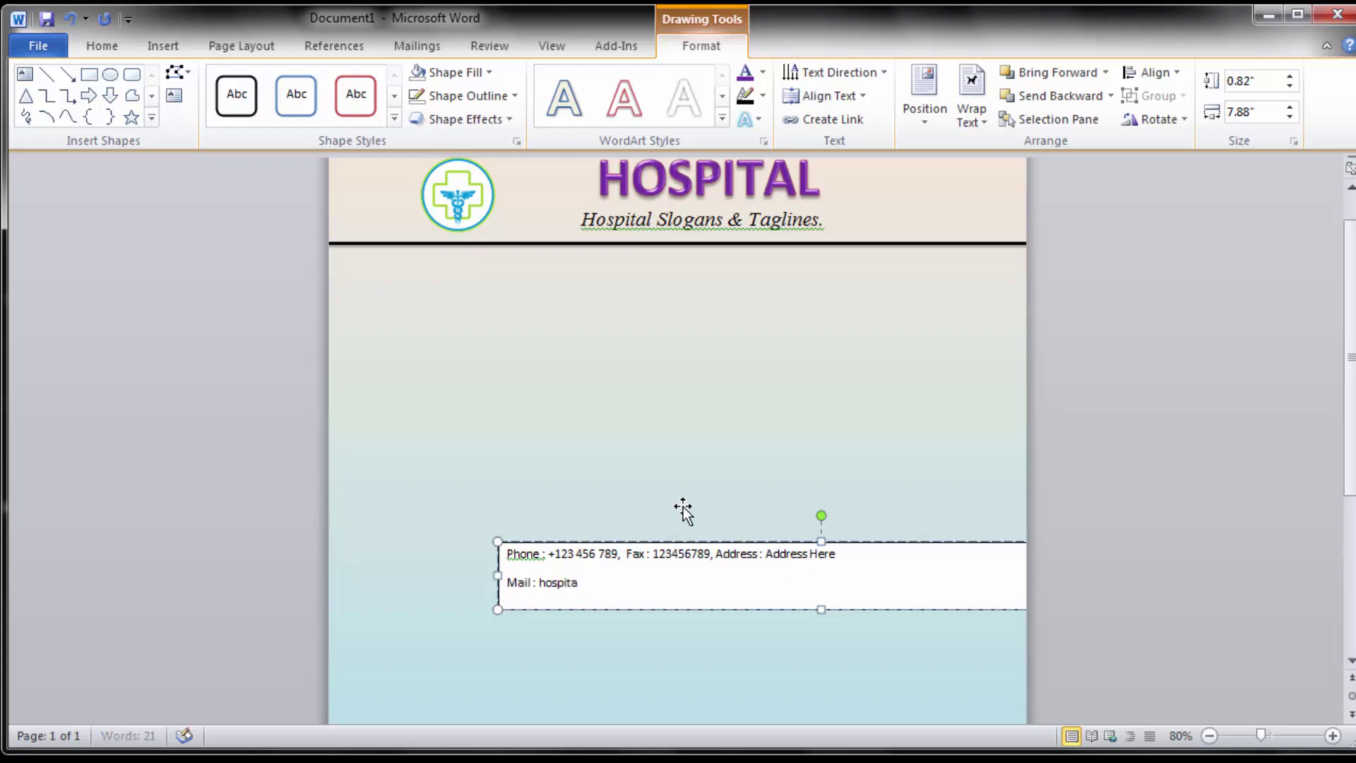
{"action": "type", "text": "mai"}
{"action": "type", "text": "il@g"}
{"action": "type", "text": "l@gmail"}
{"action": "type", "text": ".co"}
{"action": "type", "text": "m"}
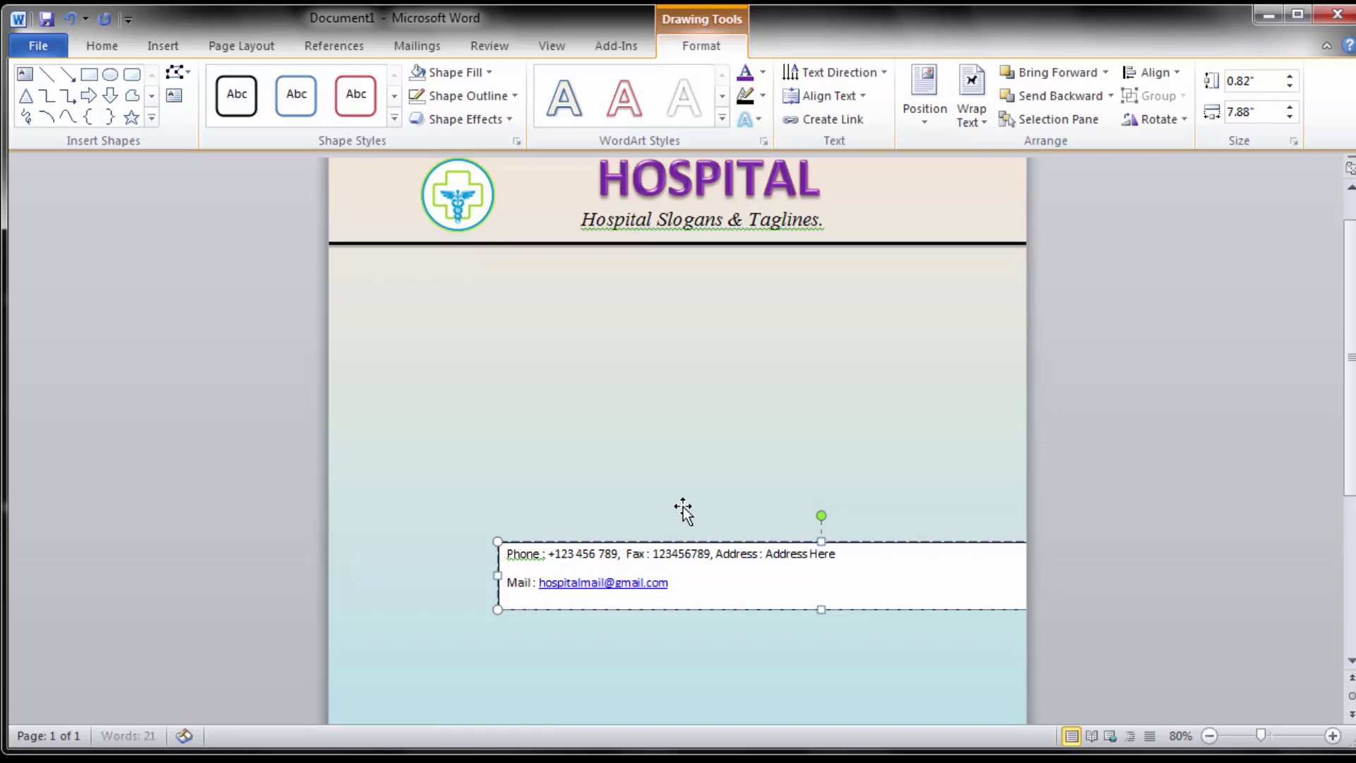
{"action": "key", "text": "ctrl+z"}
{"action": "type", "text": ", "}
{"action": "type", "text": "Web : Hospital"}
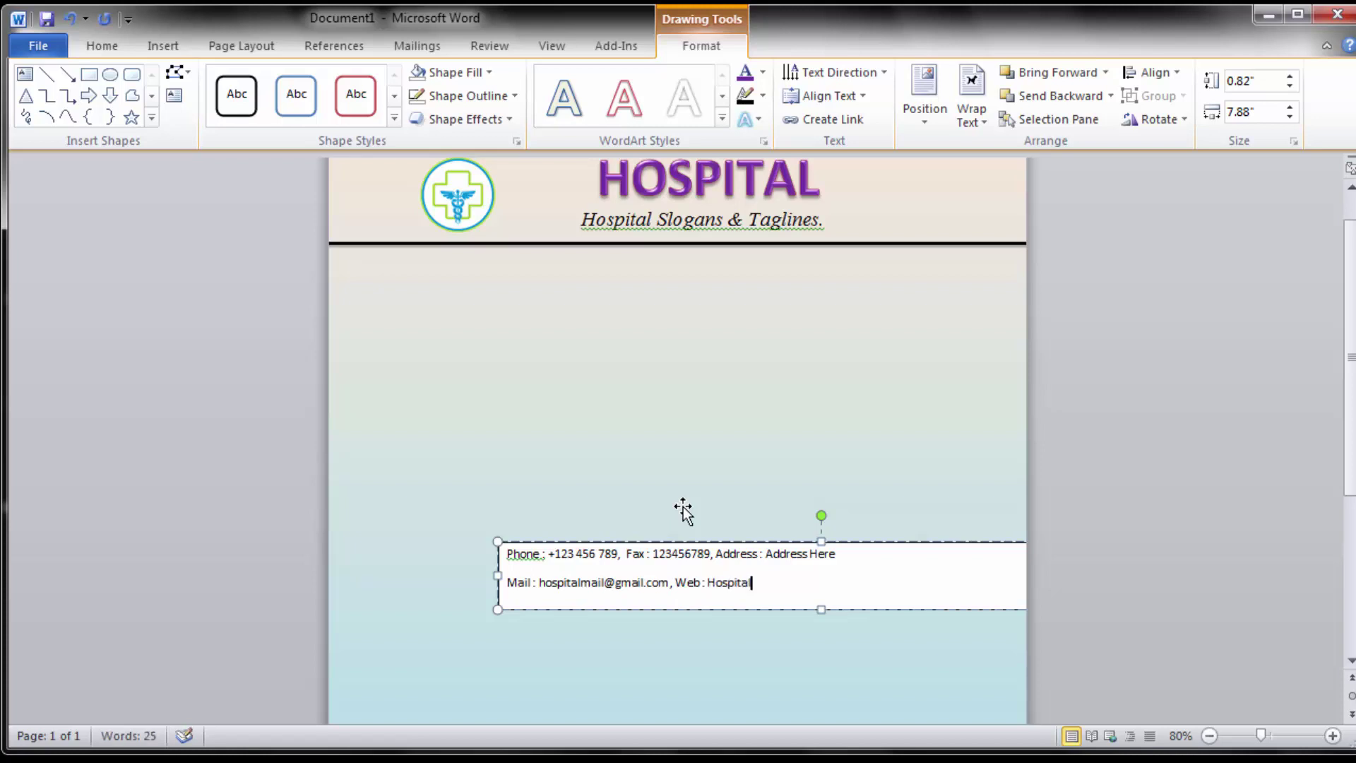
{"action": "type", "text": "we"}
{"action": "key", "text": "BackSpace"}
{"action": "left_click", "coordinate": [715, 583]}
{"action": "key", "text": "shift+End"}
{"action": "left_click_drag", "start_coordinate": [717, 584], "coordinate": [708, 583]}
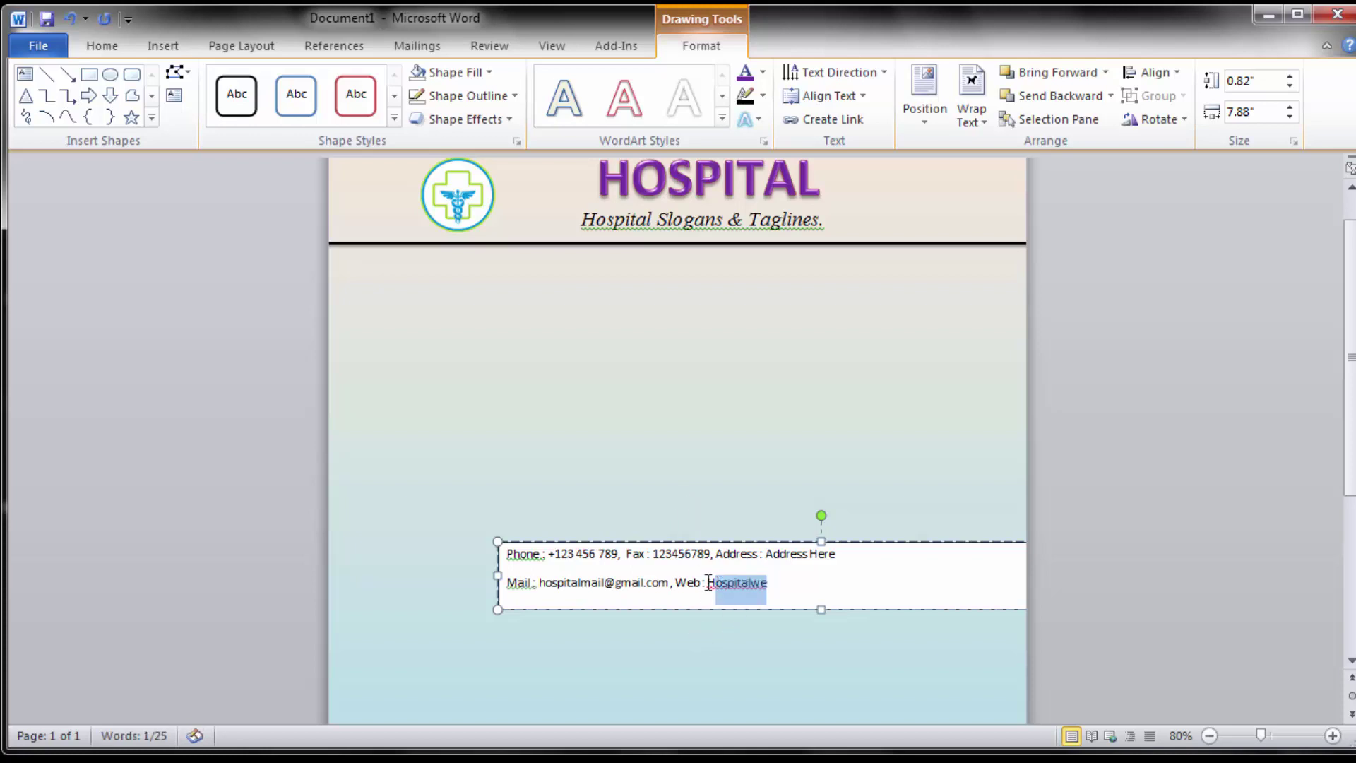
{"action": "type", "text": "www.h"}
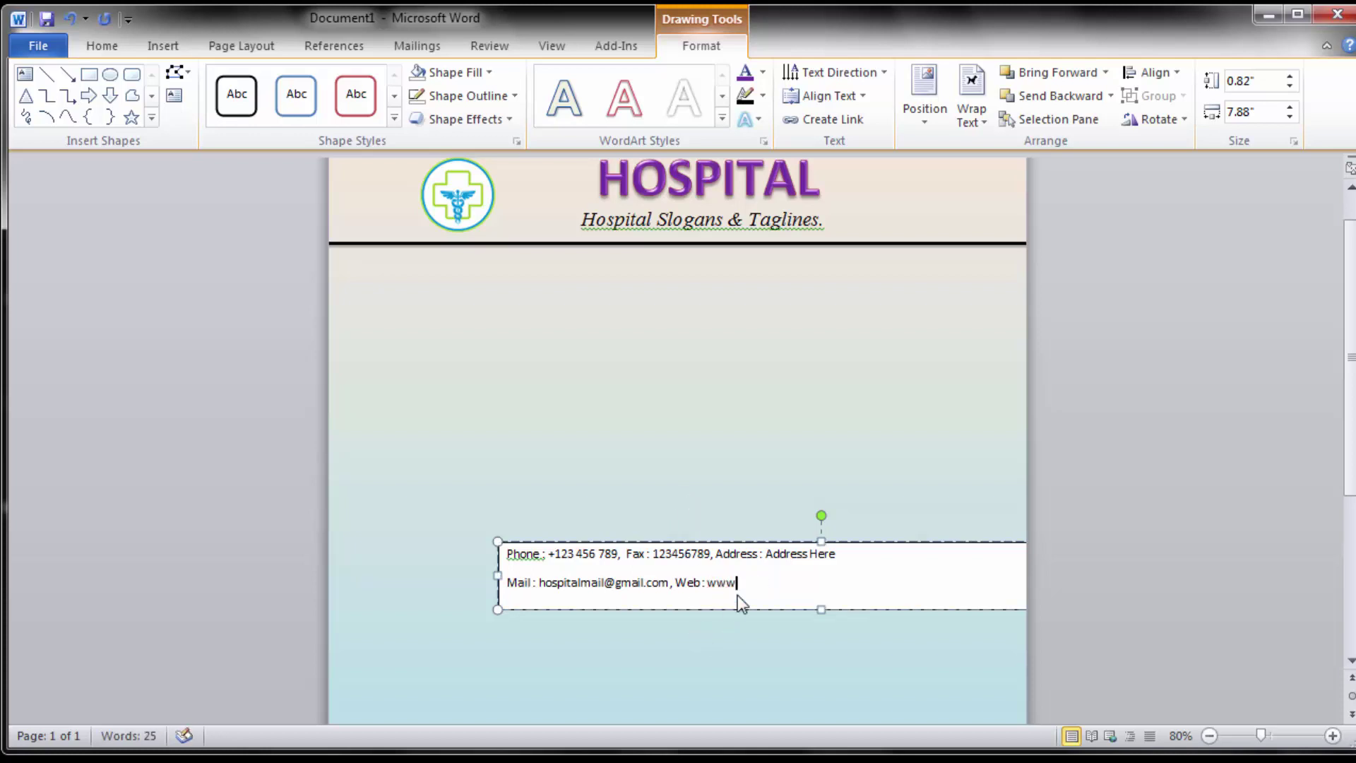
{"action": "type", "text": "ospitalweb.com"}
{"action": "key", "text": "ctrl+a"}
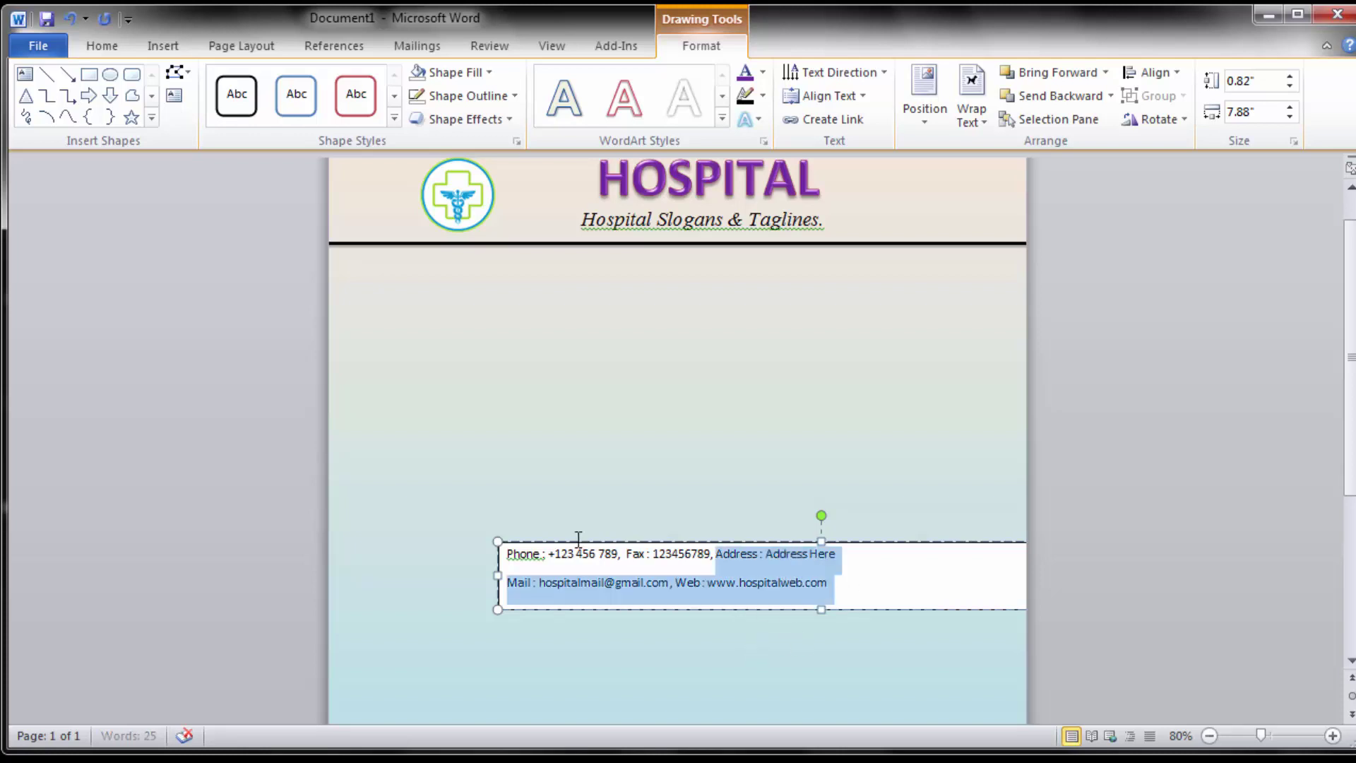
- Centre the contact text and move the box down to the page bottom
{"action": "left_click", "coordinate": [101, 47]}
{"action": "left_click", "coordinate": [498, 112]}
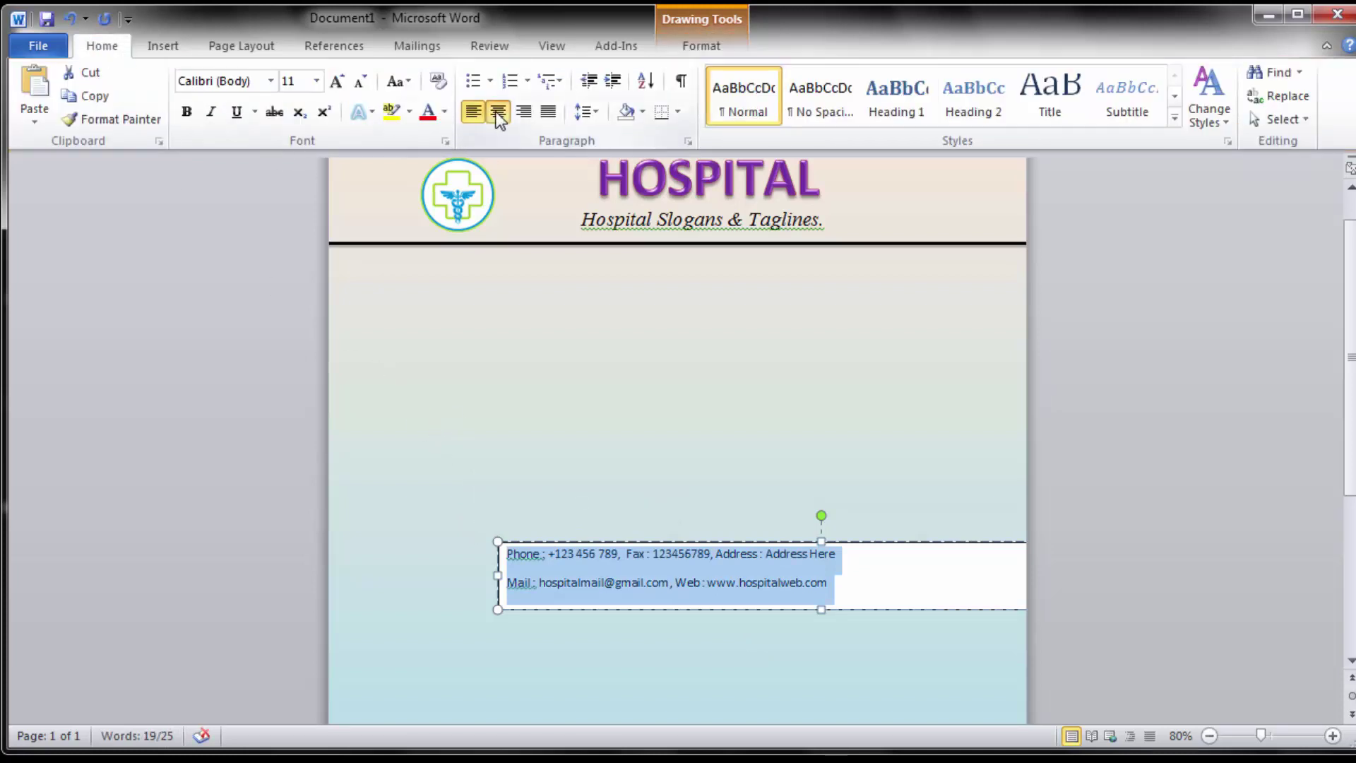
{"action": "scroll", "coordinate": [840, 522], "scroll_direction": "down", "scroll_amount": 3}
{"action": "scroll", "coordinate": [876, 385], "scroll_direction": "down", "scroll_amount": 2}
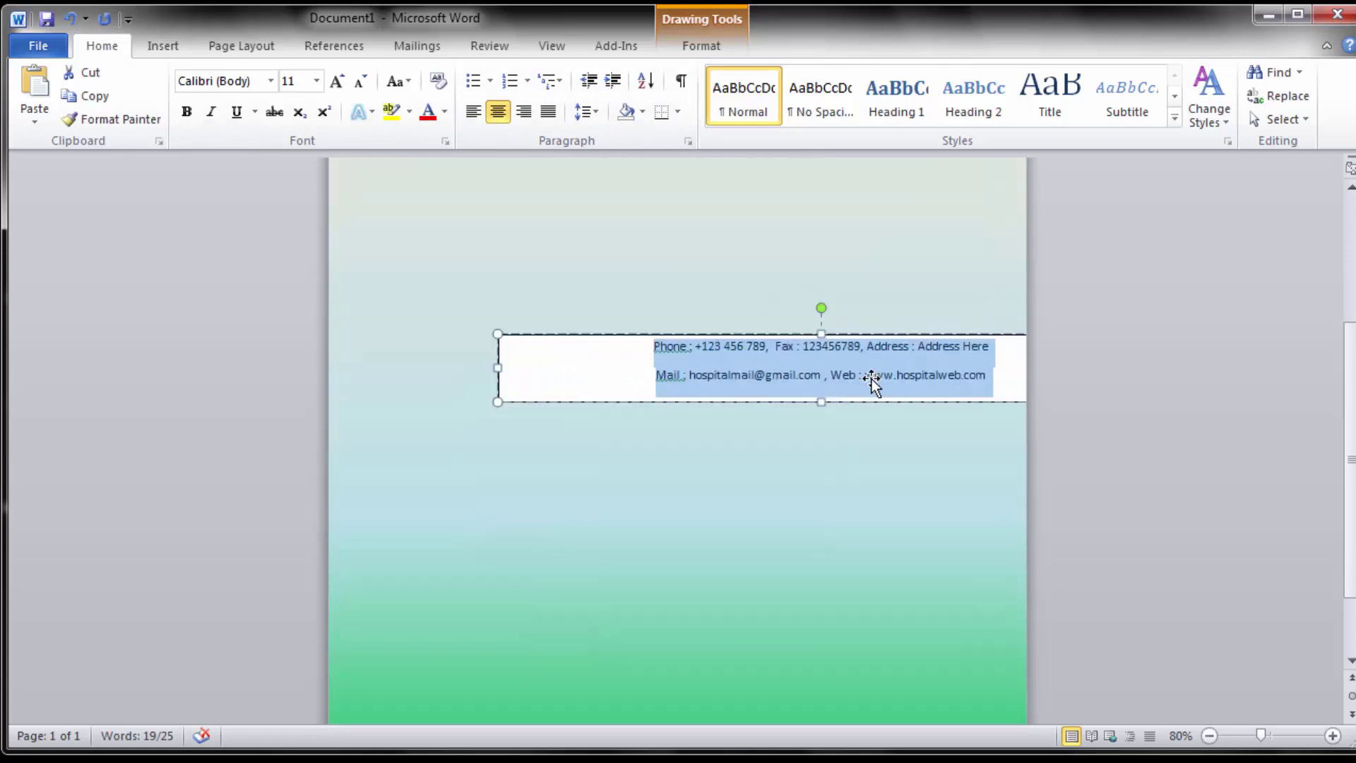
{"action": "scroll", "coordinate": [876, 327], "scroll_direction": "down", "scroll_amount": 1}
{"action": "mouse_move", "coordinate": [827, 360]}
{"action": "left_mouse_down"}
{"action": "mouse_move", "coordinate": [744, 456]}
{"action": "mouse_move", "coordinate": [720, 647]}
{"action": "left_mouse_up"}
- Set both contact lines to 14 pt
{"action": "triple_click", "coordinate": [712, 657]}
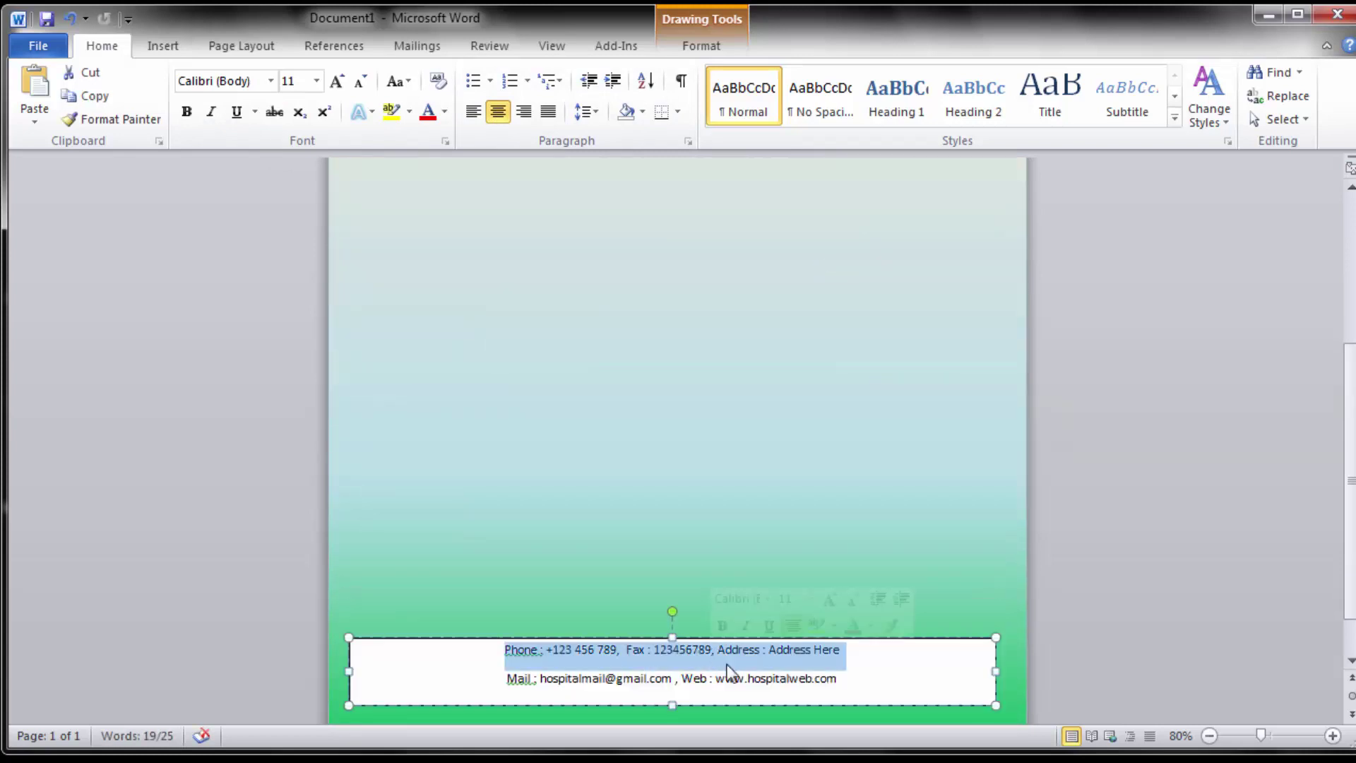
{"action": "left_click_drag", "start_coordinate": [836, 679], "coordinate": [690, 647]}
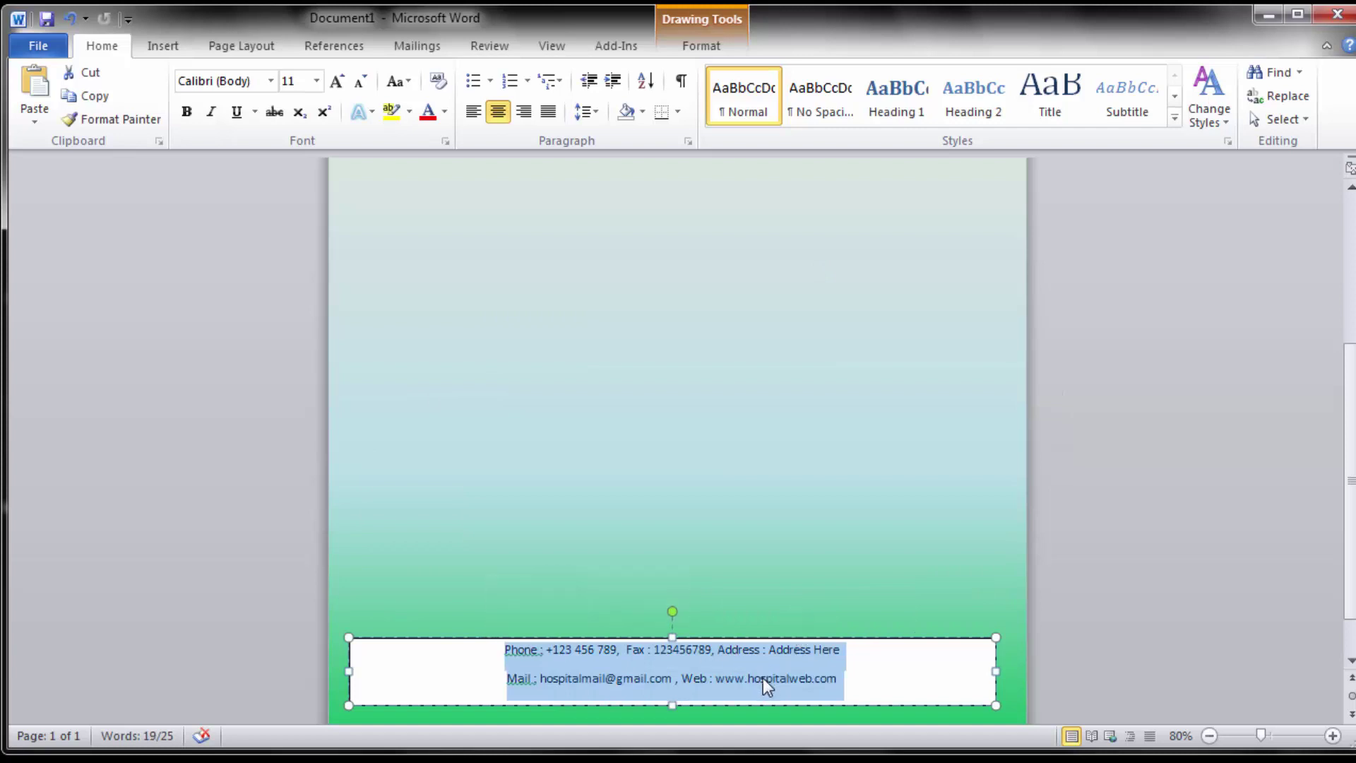
{"action": "left_click", "coordinate": [316, 82]}
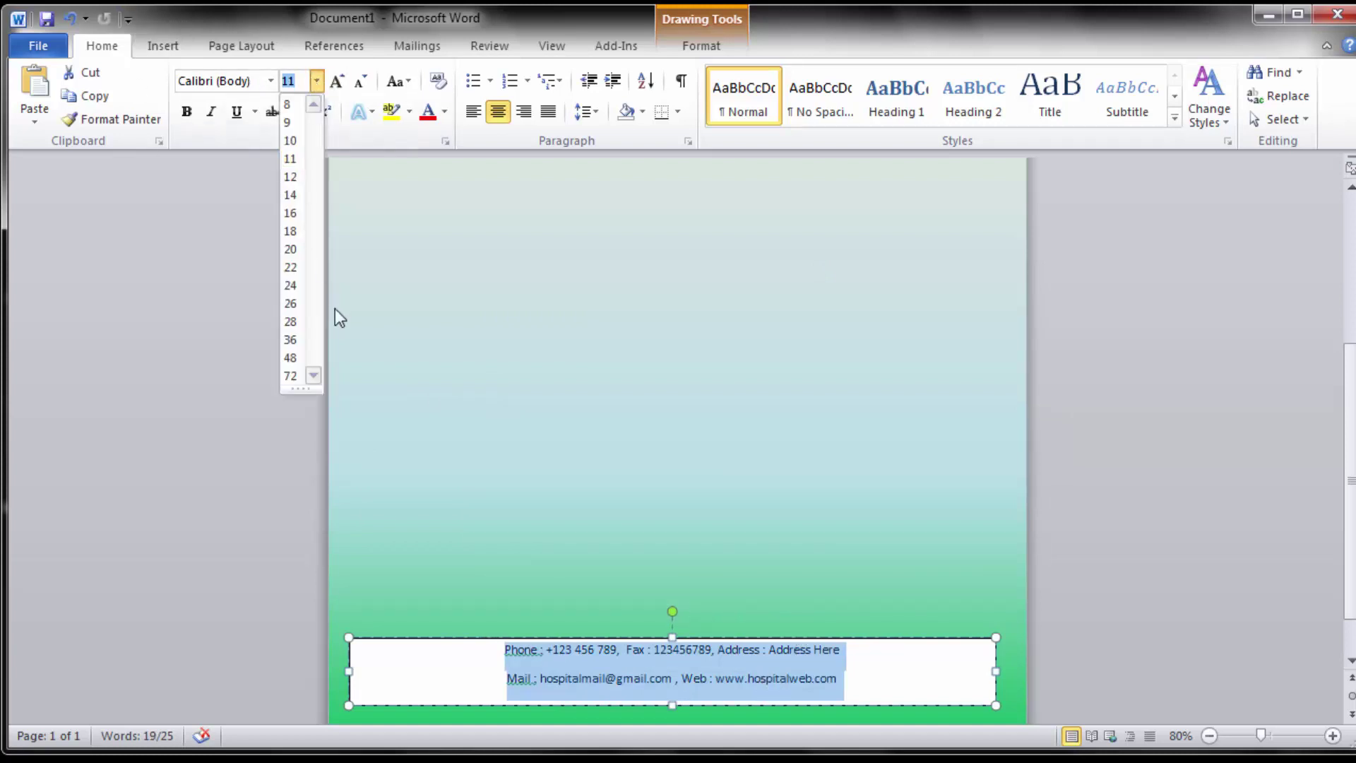
{"action": "left_click", "coordinate": [290, 195]}
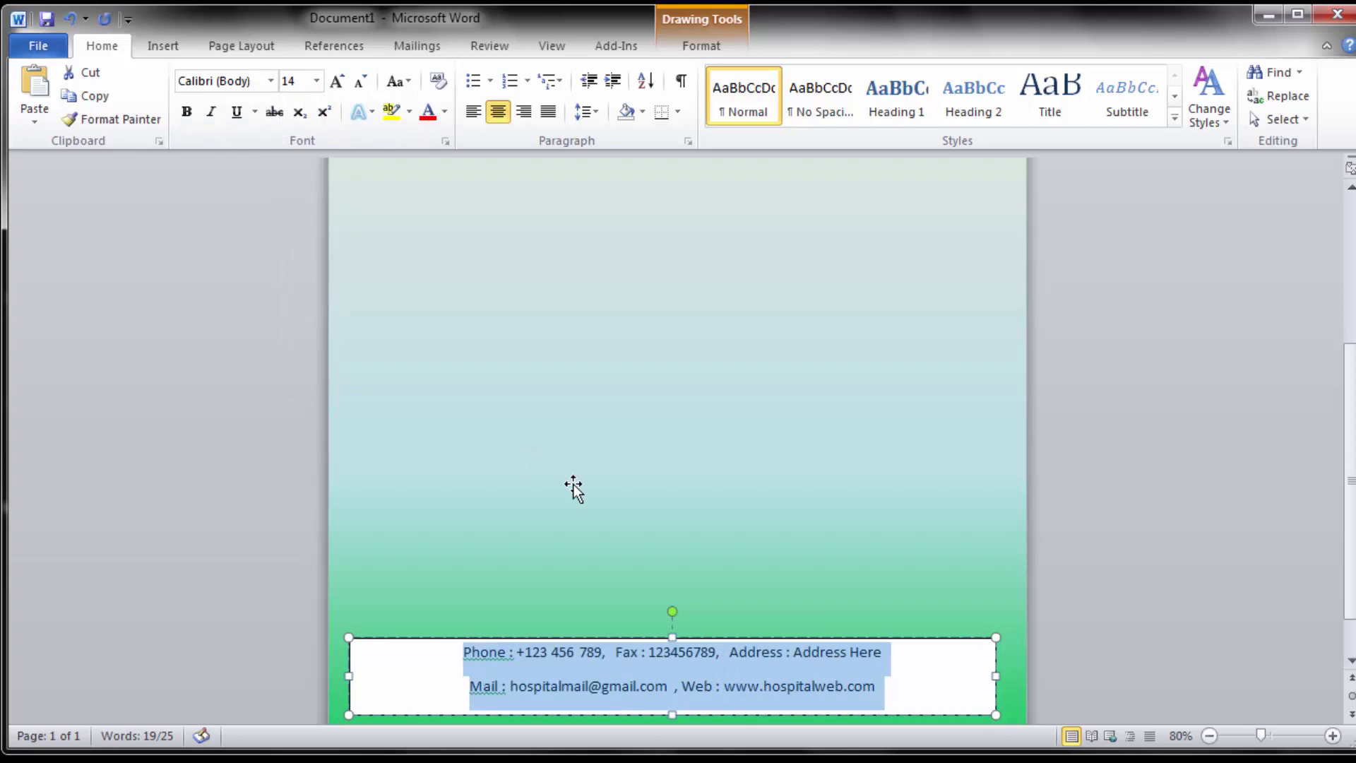
- Give the contact paragraphs 0 pt spacing after and single line spacing
{"action": "right_click", "coordinate": [601, 671]}
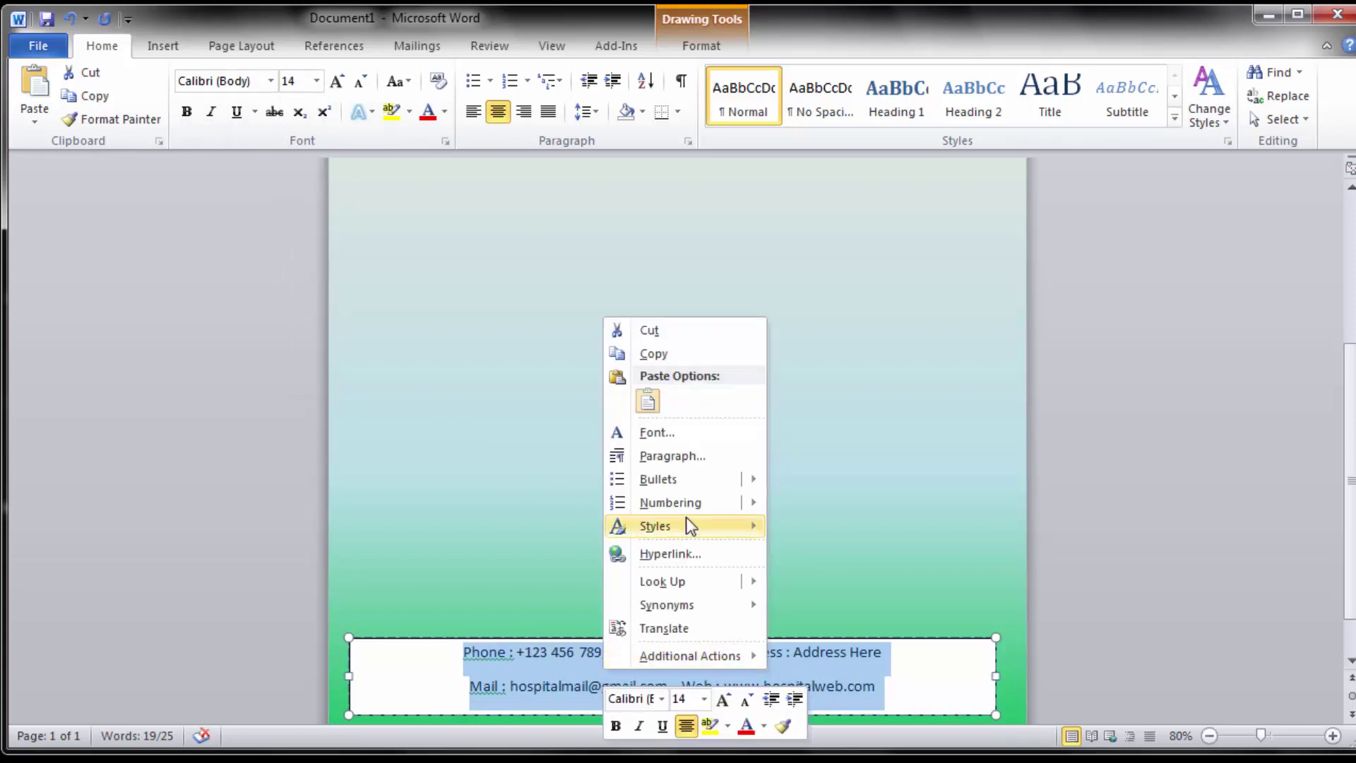
{"action": "left_click", "coordinate": [678, 459]}
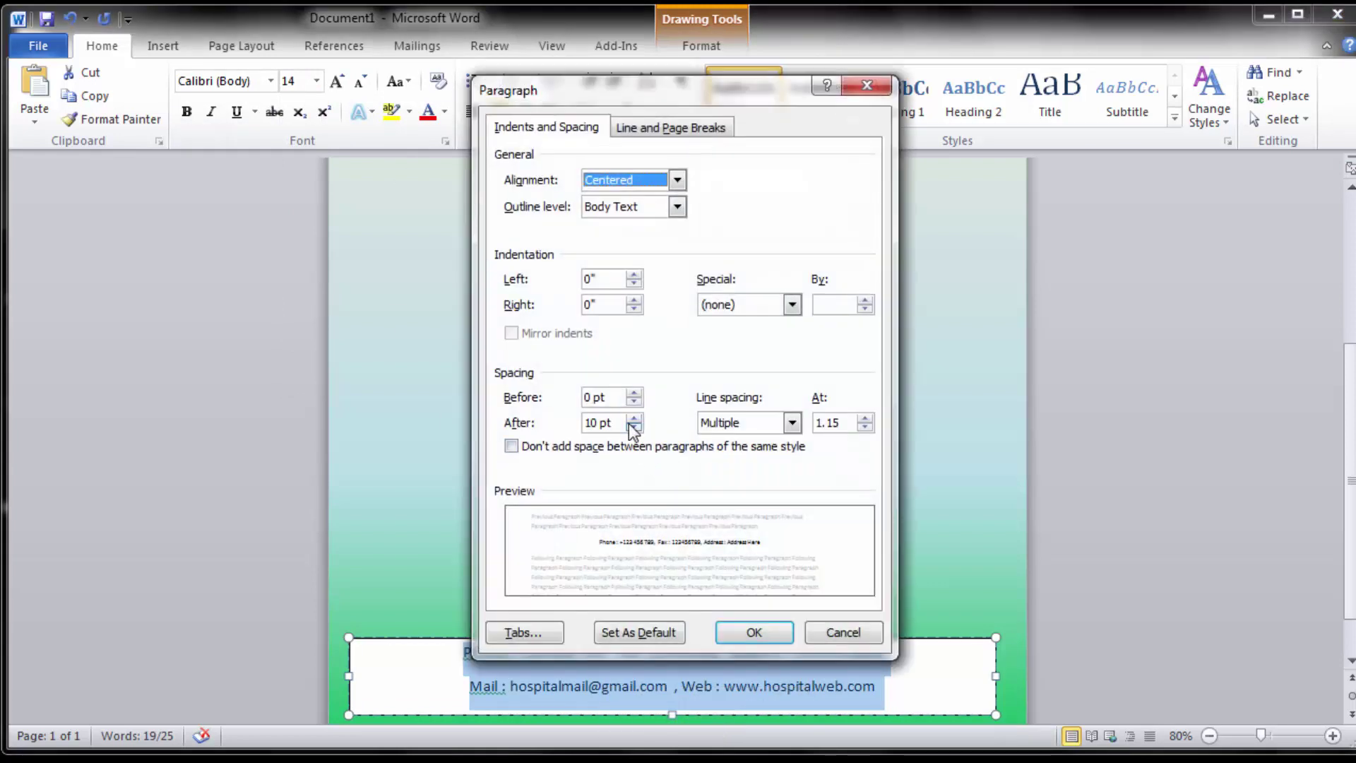
{"action": "left_click", "coordinate": [633, 426]}
{"action": "left_click", "coordinate": [634, 427]}
{"action": "left_click", "coordinate": [758, 422]}
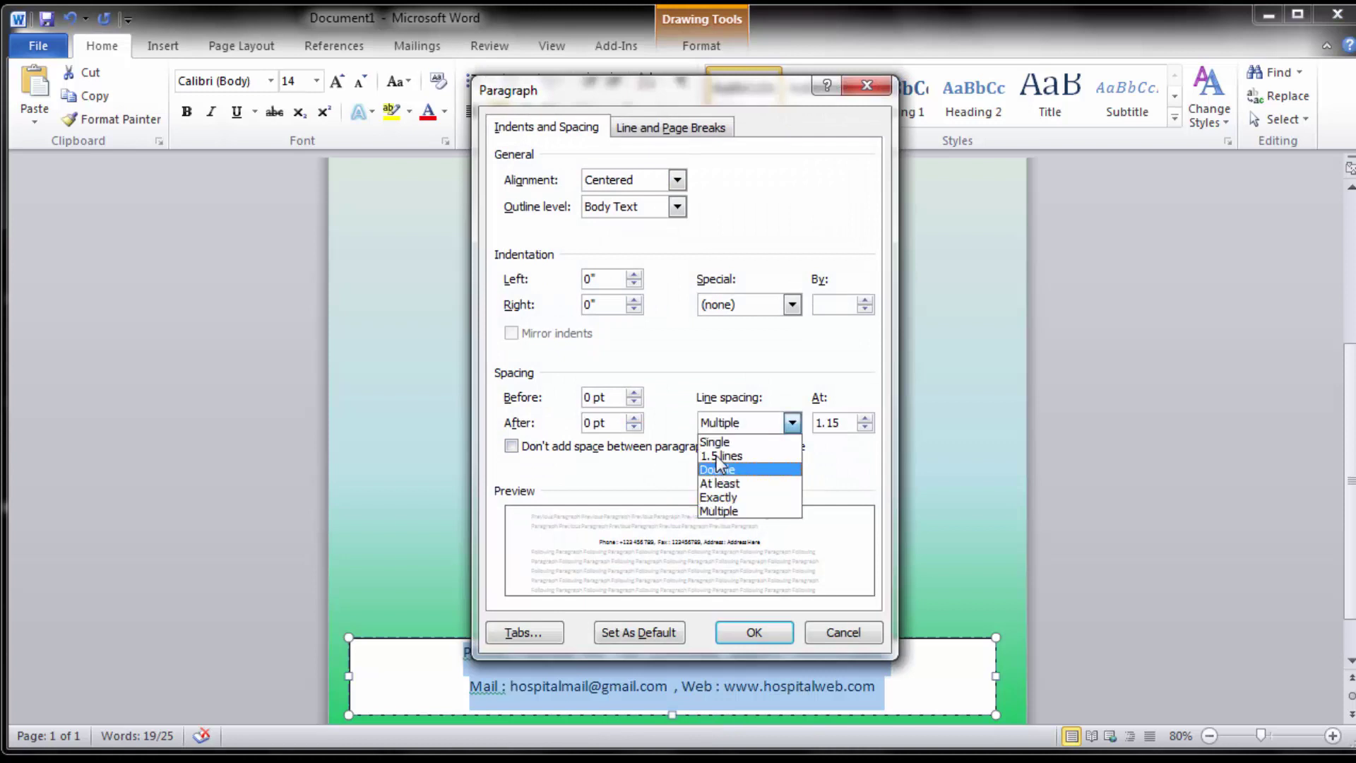
{"action": "left_click", "coordinate": [717, 441]}
{"action": "left_click", "coordinate": [766, 637]}
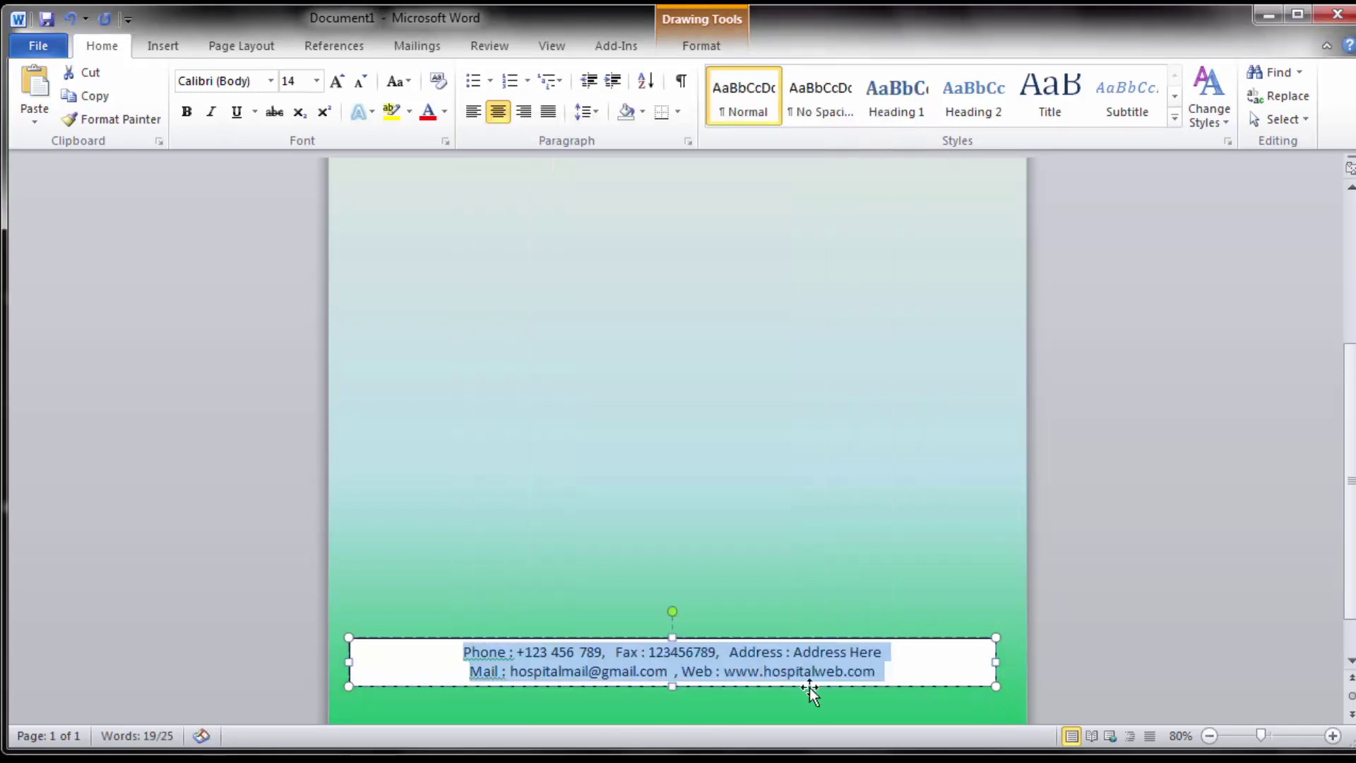
{"action": "left_click", "coordinate": [754, 556]}
- Move the footer box lower and set its Shape Fill to No Fill
{"action": "left_click_drag", "start_coordinate": [742, 585], "coordinate": [744, 634]}
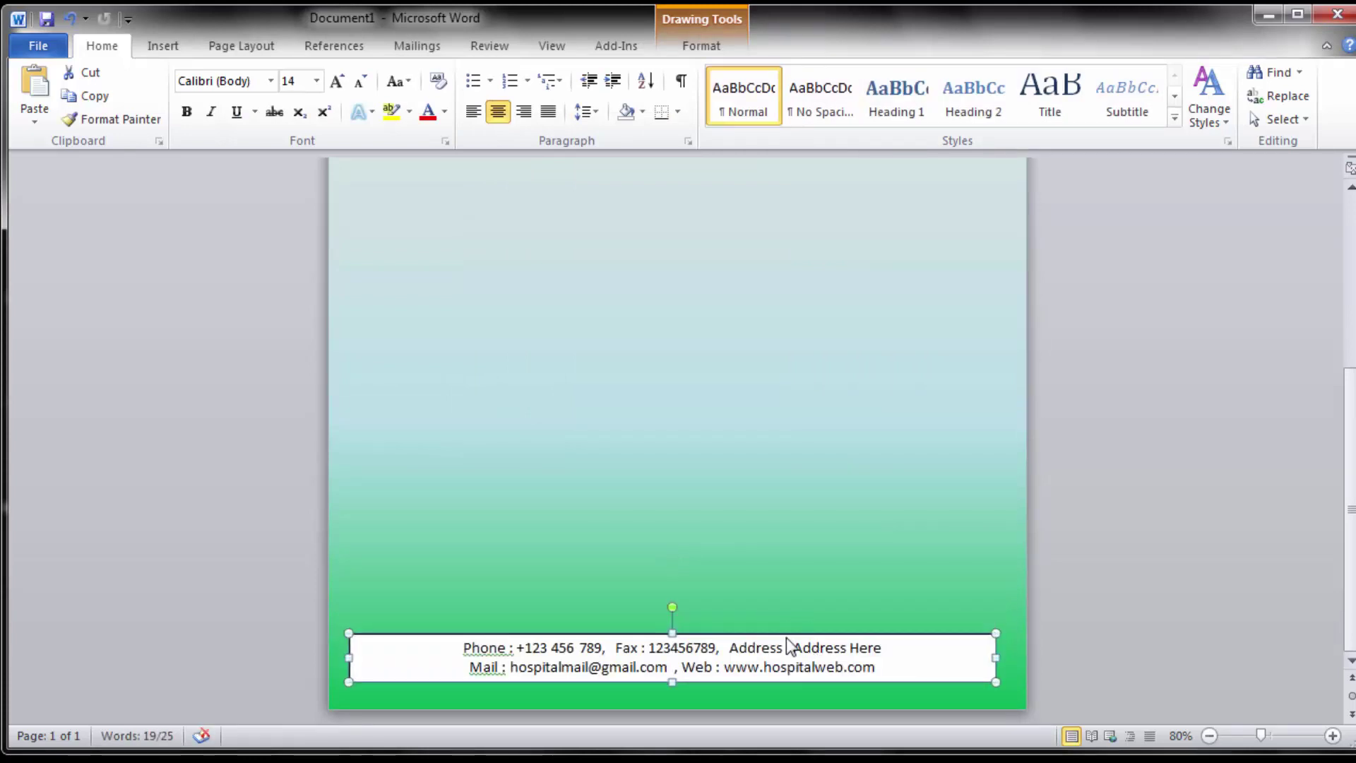
{"action": "left_click", "coordinate": [701, 45]}
{"action": "left_click", "coordinate": [487, 72]}
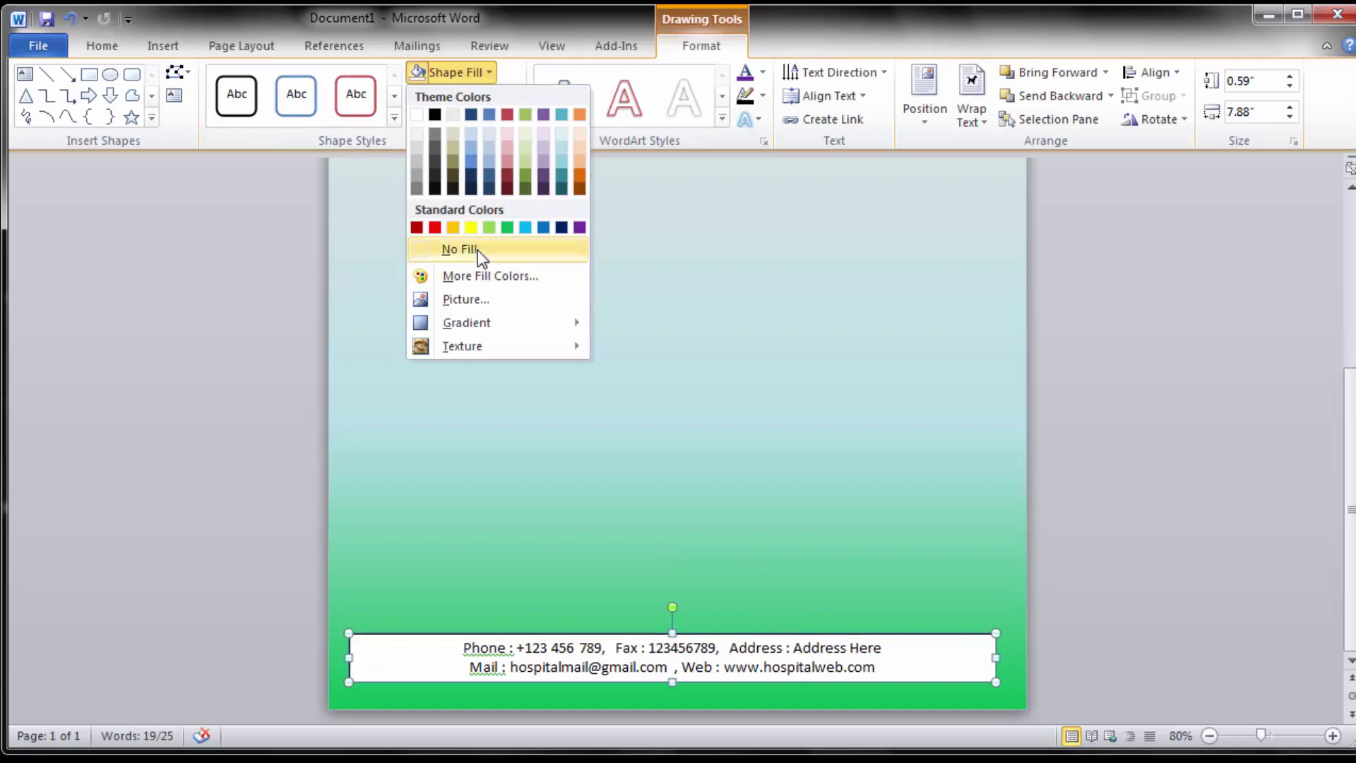
{"action": "left_click", "coordinate": [478, 250]}
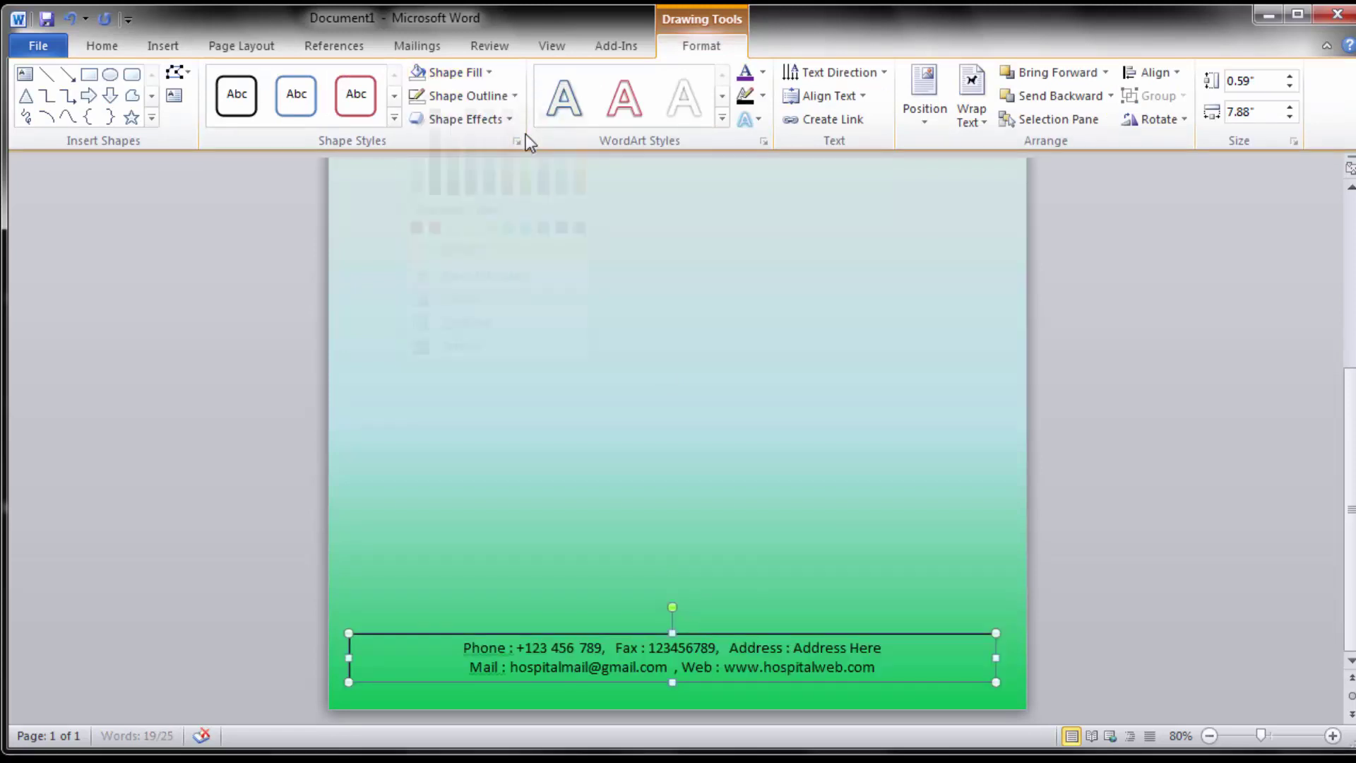
- Set the footer box's Shape Outline to No Outline and nudge it slightly lower
{"action": "left_click", "coordinate": [518, 93]}
{"action": "left_click", "coordinate": [451, 275]}
{"action": "left_click", "coordinate": [759, 653]}
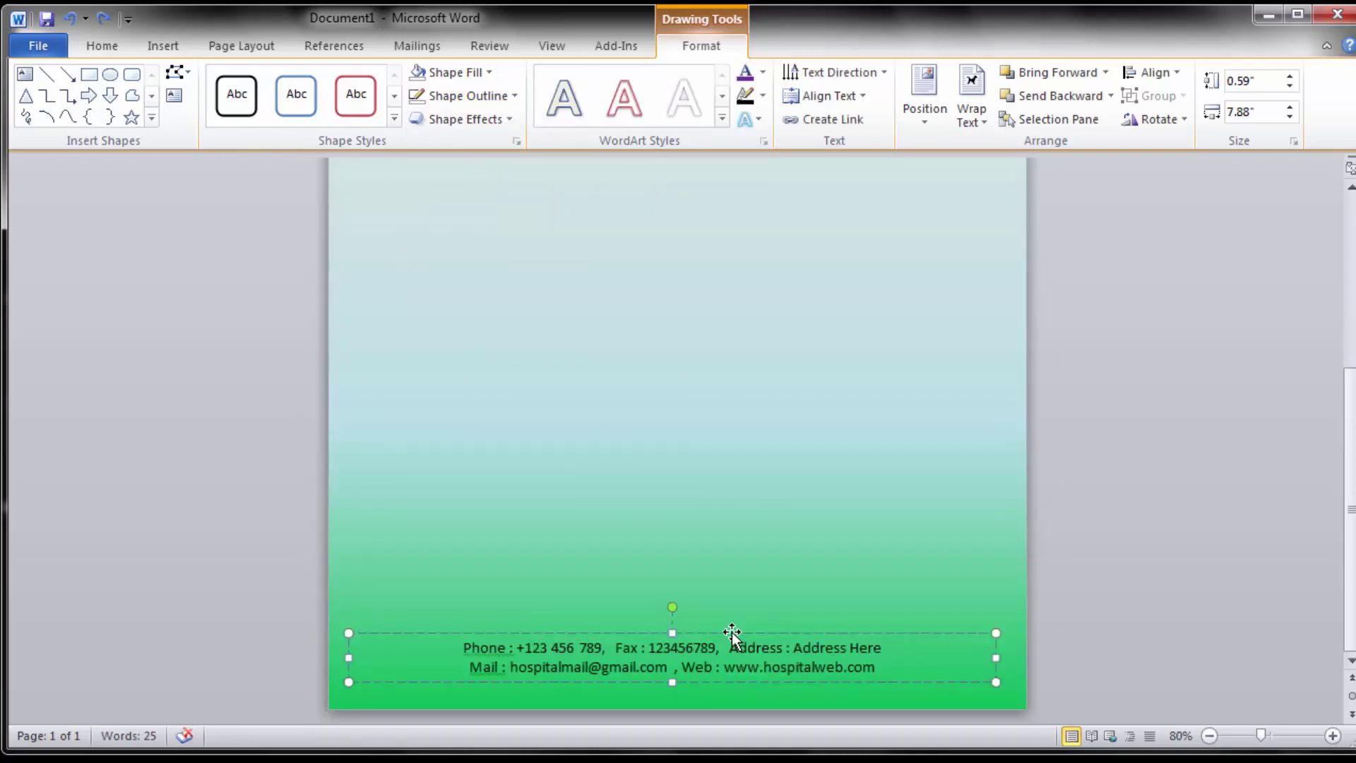
{"action": "left_click_drag", "start_coordinate": [736, 632], "coordinate": [736, 634]}
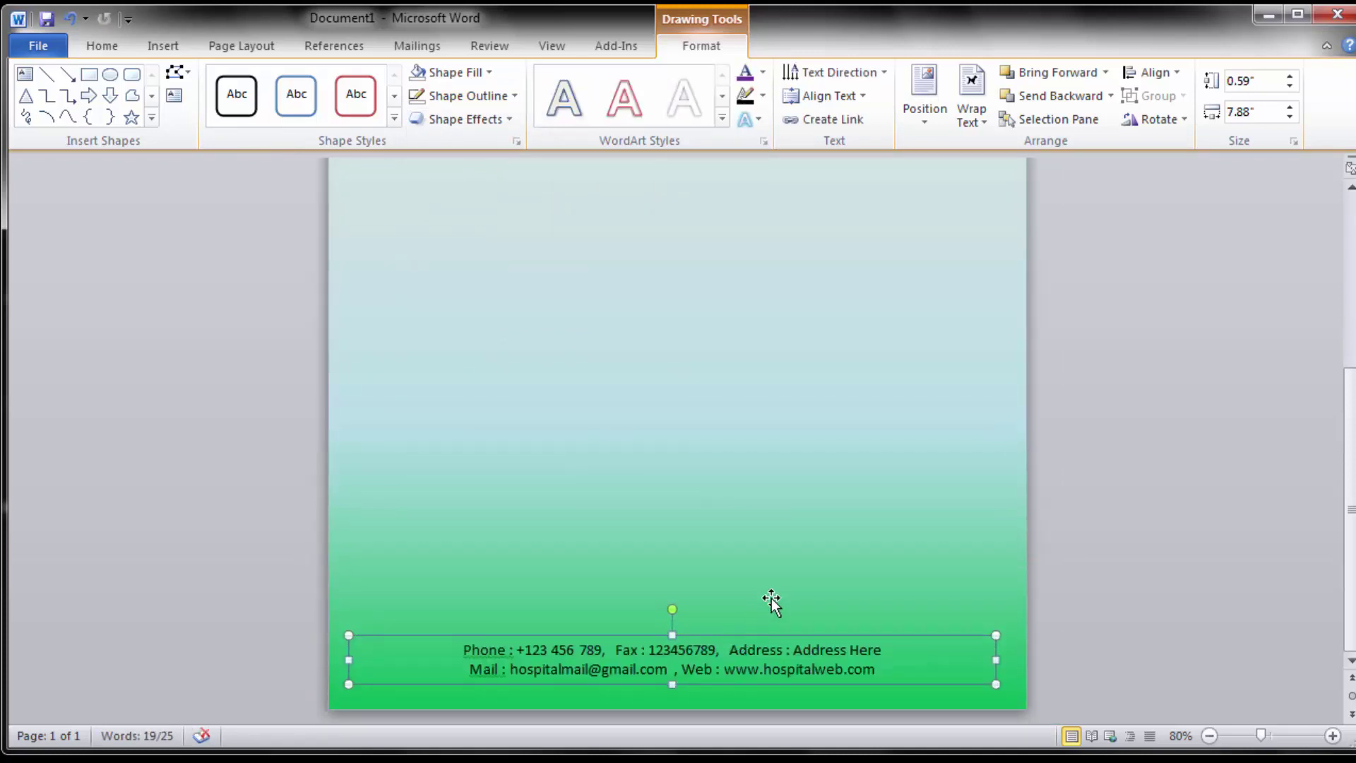
{"action": "left_click", "coordinate": [776, 575]}
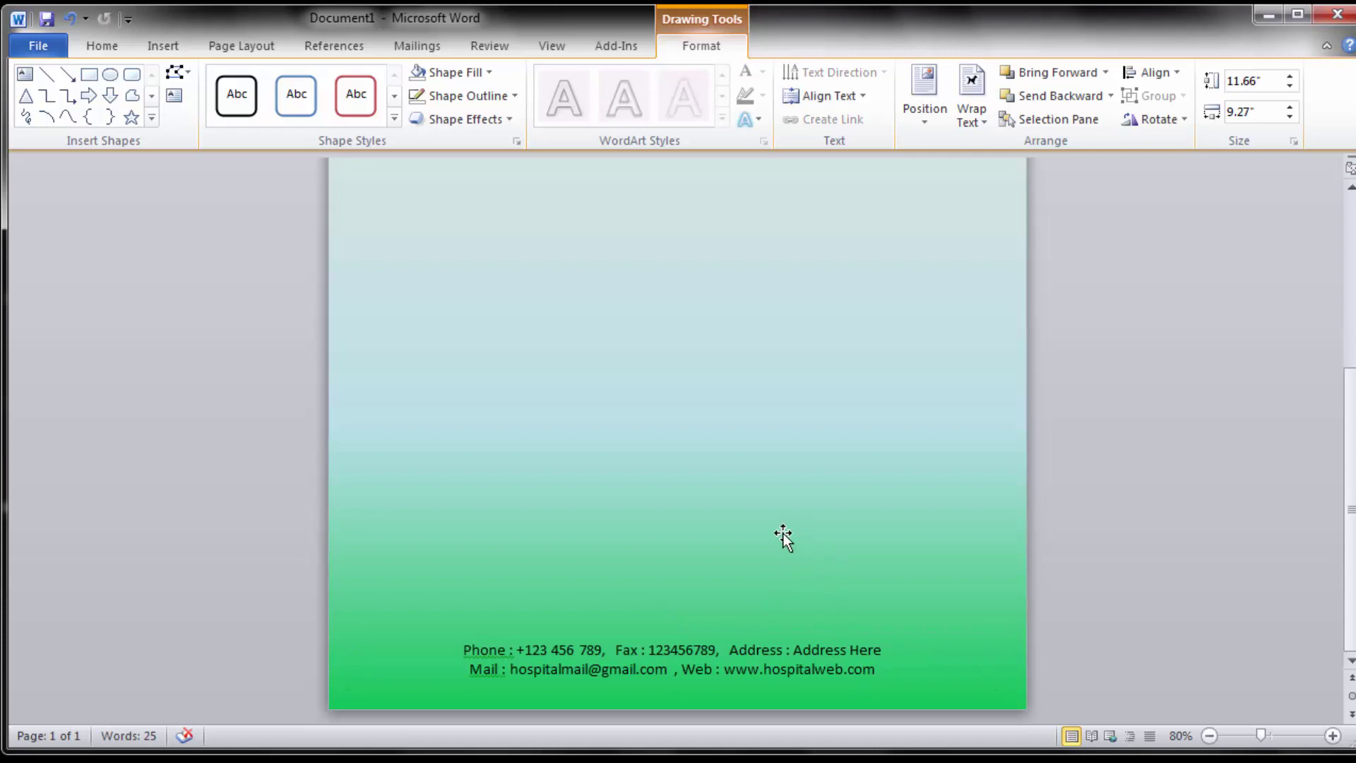
- Append NAME to the header WordArt so the title reads HOSPITAL NAME
{"action": "scroll", "coordinate": [783, 533], "scroll_direction": "up", "scroll_amount": 3}
{"action": "scroll", "coordinate": [787, 523], "scroll_direction": "up", "scroll_amount": 3}
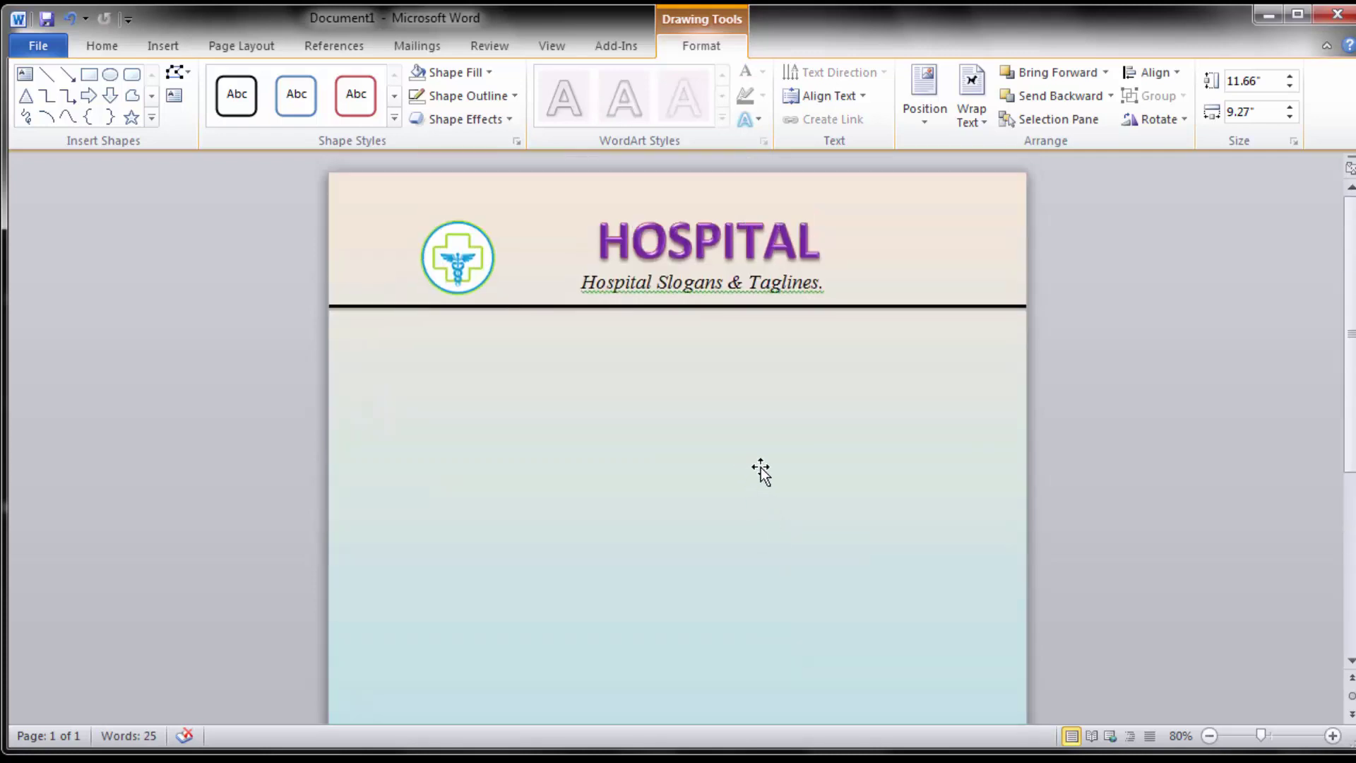
{"action": "left_click", "coordinate": [809, 239]}
{"action": "type", "text": "NAME"}
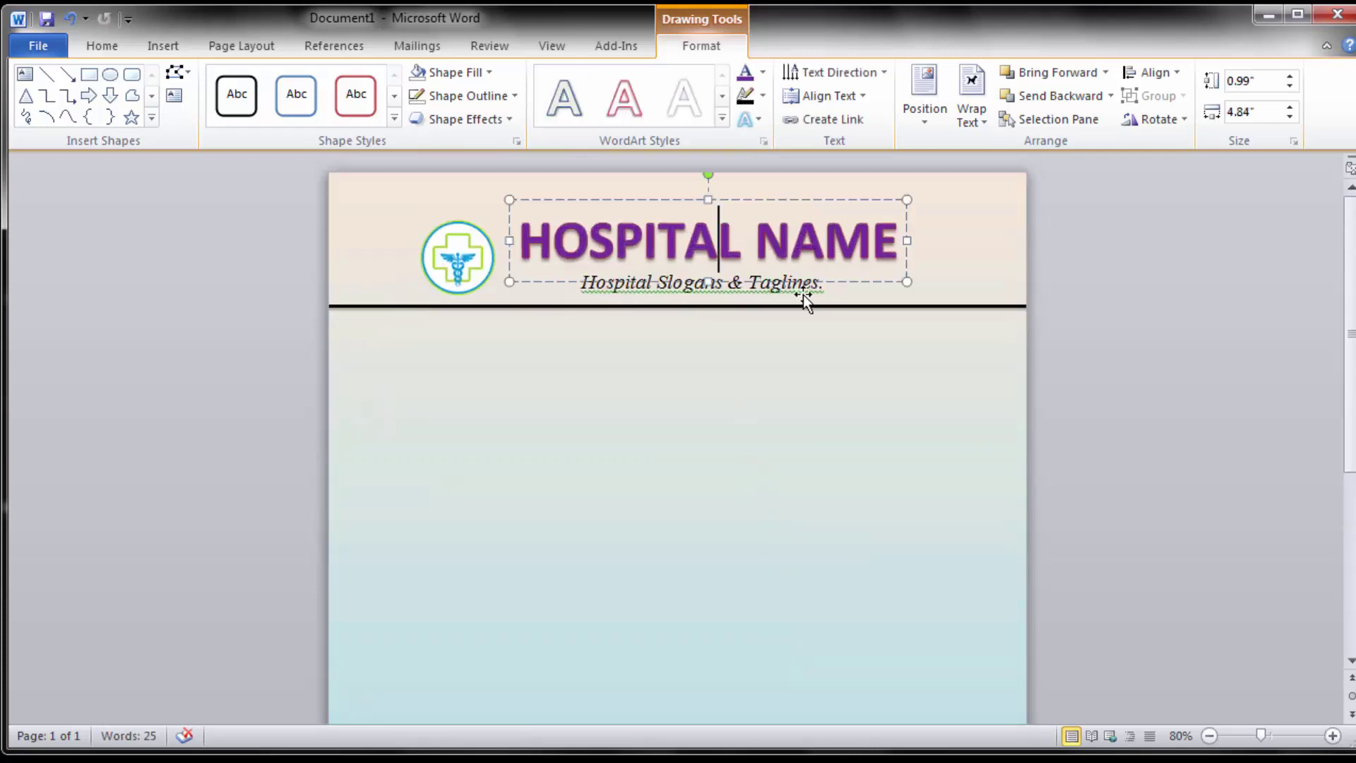
{"action": "left_click", "coordinate": [822, 437]}
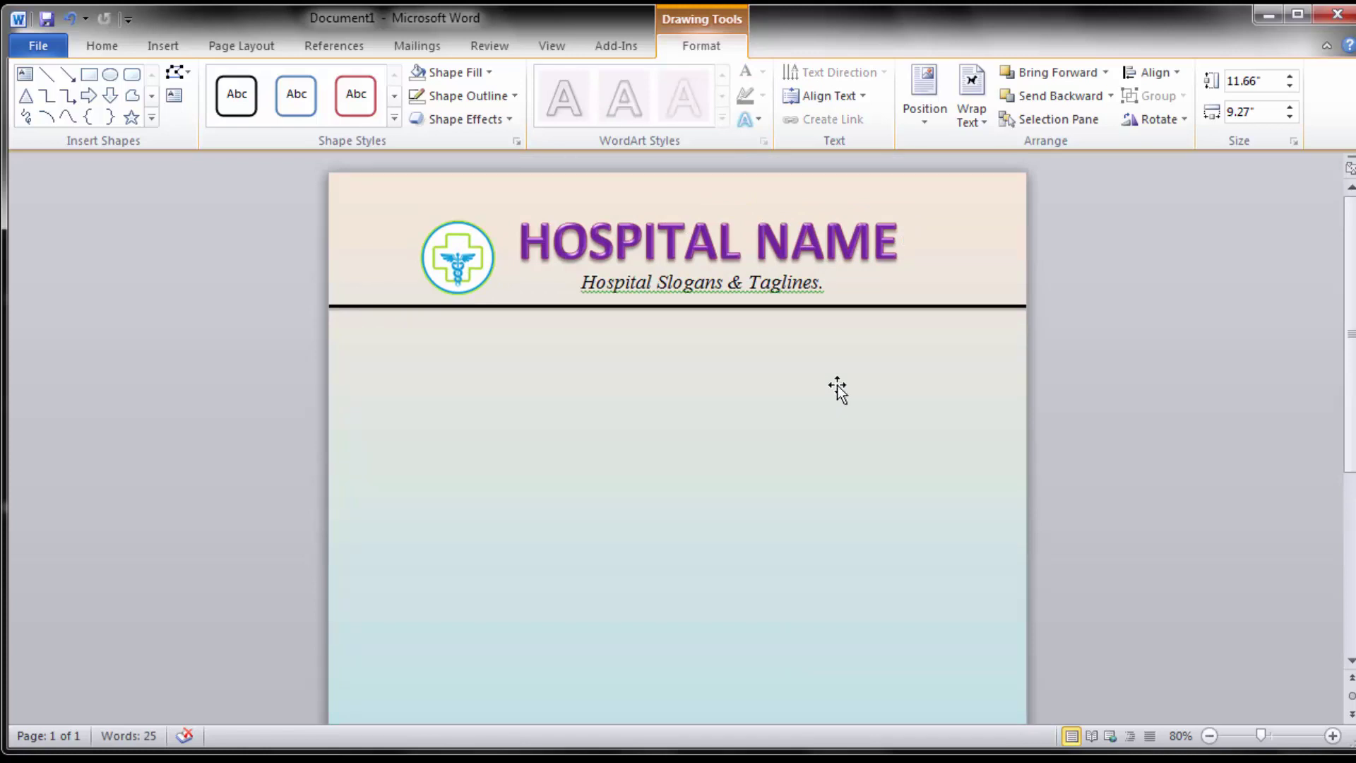